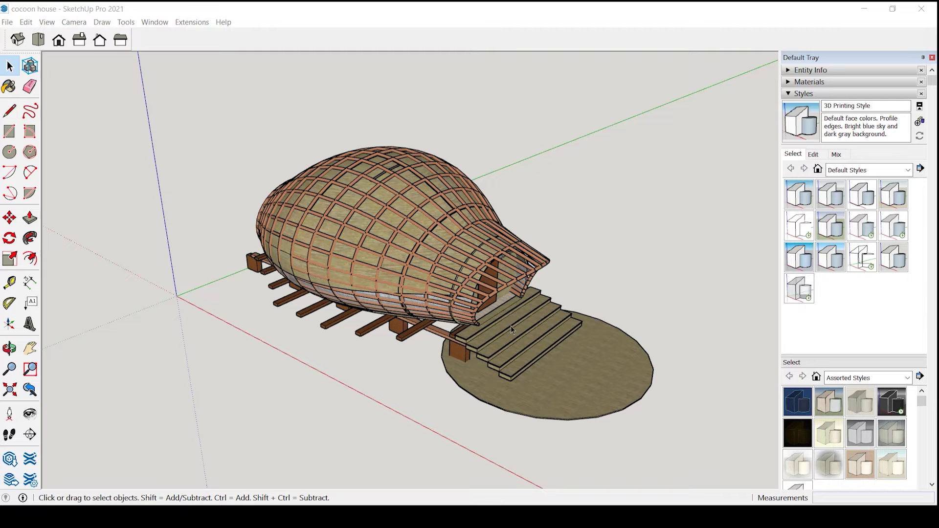
Select the foundation posts, beams, entrance stairs and round base beneath the cocoon and combine them into one group.
{"action": "left_click_drag", "start_coordinate": [563, 393], "coordinate": [631, 296]}
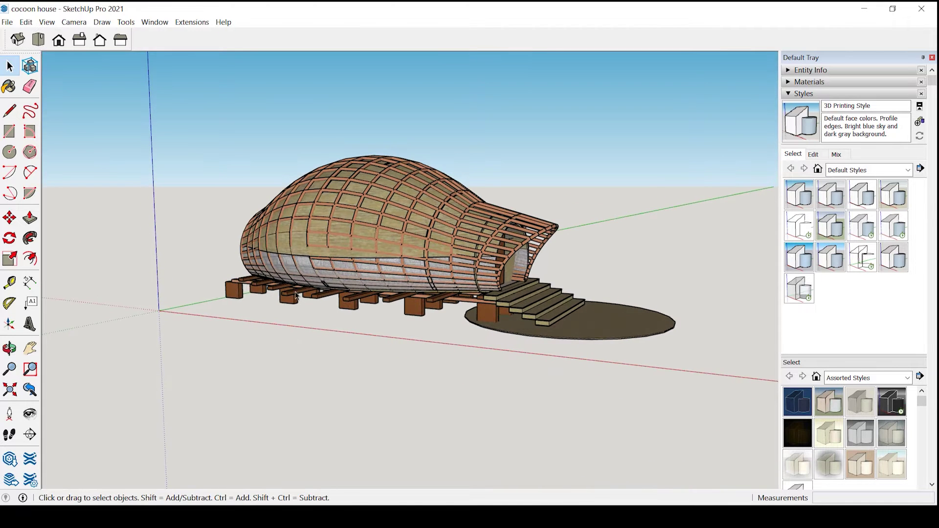
{"action": "left_click_drag", "start_coordinate": [343, 301], "coordinate": [409, 292]}
{"action": "key", "text": "space"}
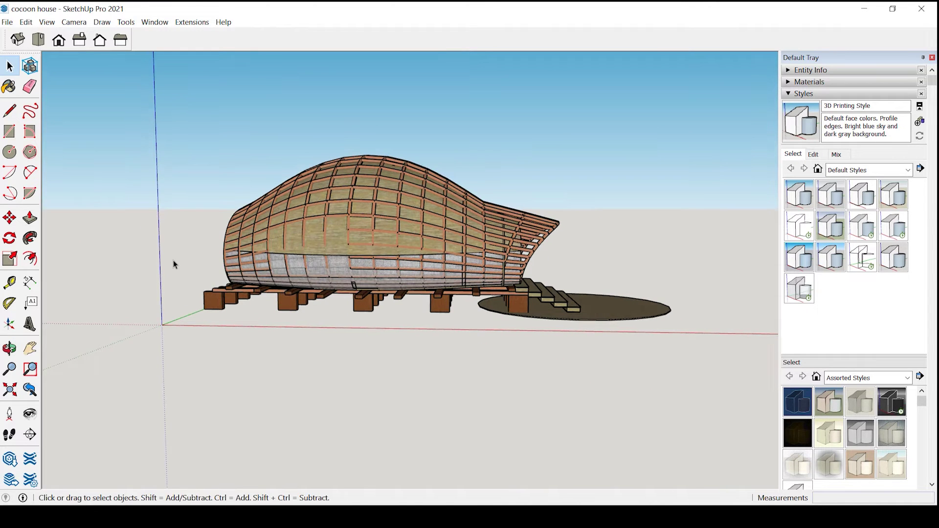
{"action": "left_click_drag", "start_coordinate": [173, 264], "coordinate": [743, 389]}
{"action": "left_click_drag", "start_coordinate": [718, 359], "coordinate": [592, 396]}
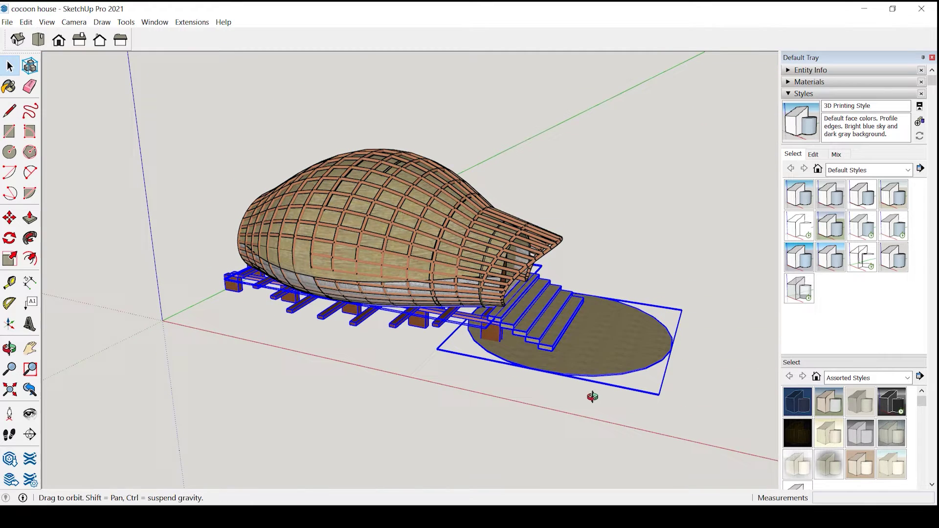
{"action": "right_click", "coordinate": [545, 327]}
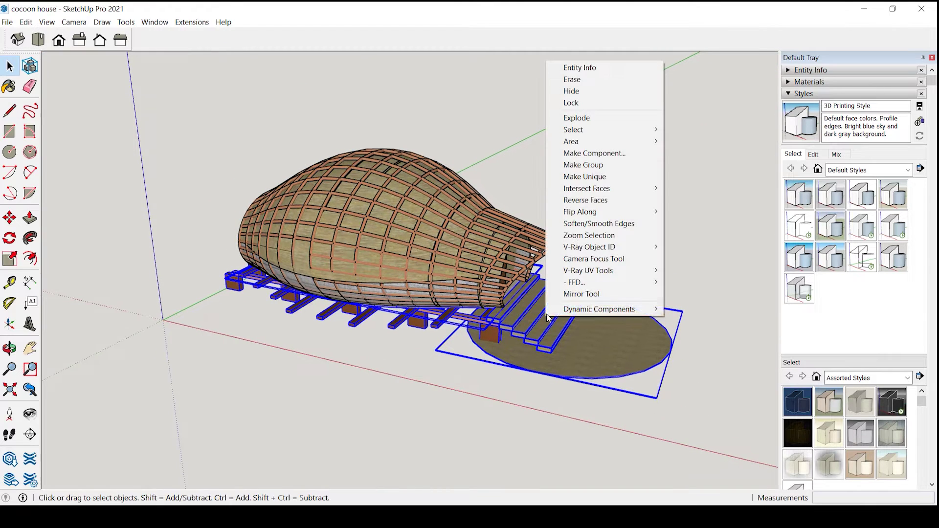
{"action": "left_click", "coordinate": [587, 170]}
{"action": "left_click_drag", "start_coordinate": [644, 382], "coordinate": [492, 301]}
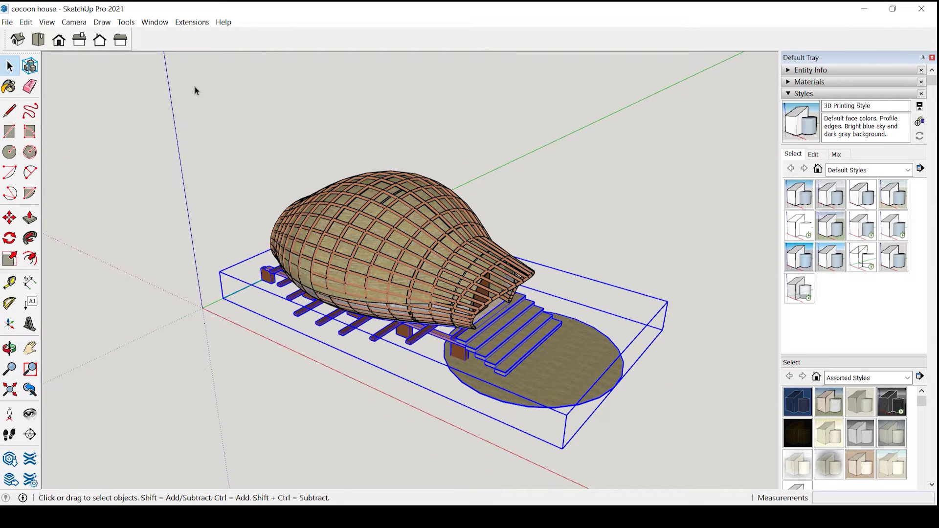
{"action": "left_click", "coordinate": [272, 168]}
Switch the camera to parallel projection and show the model in isometric view.
{"action": "left_click", "coordinate": [74, 22]}
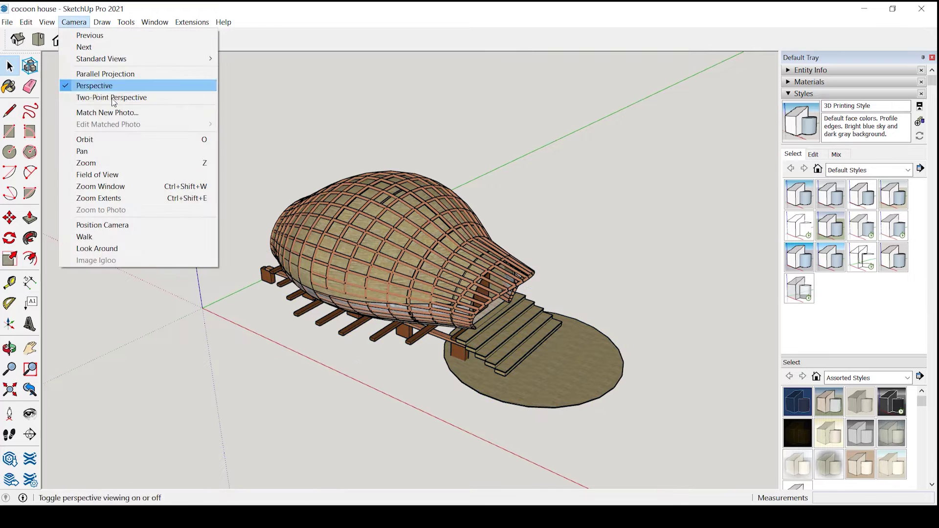
{"action": "left_click", "coordinate": [104, 75]}
{"action": "key", "text": "o"}
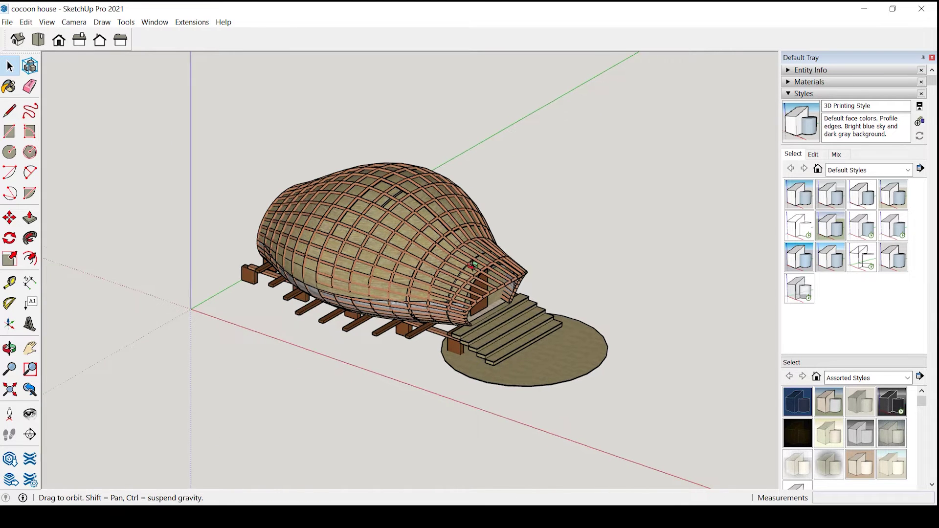
{"action": "left_click_drag", "start_coordinate": [474, 277], "coordinate": [455, 274]}
{"action": "key", "text": "space"}
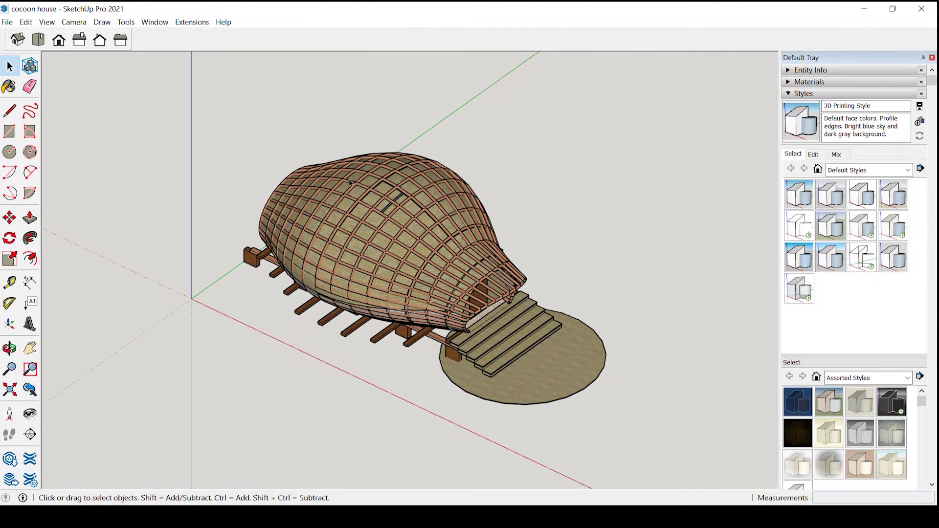
{"action": "left_click", "coordinate": [18, 40]}
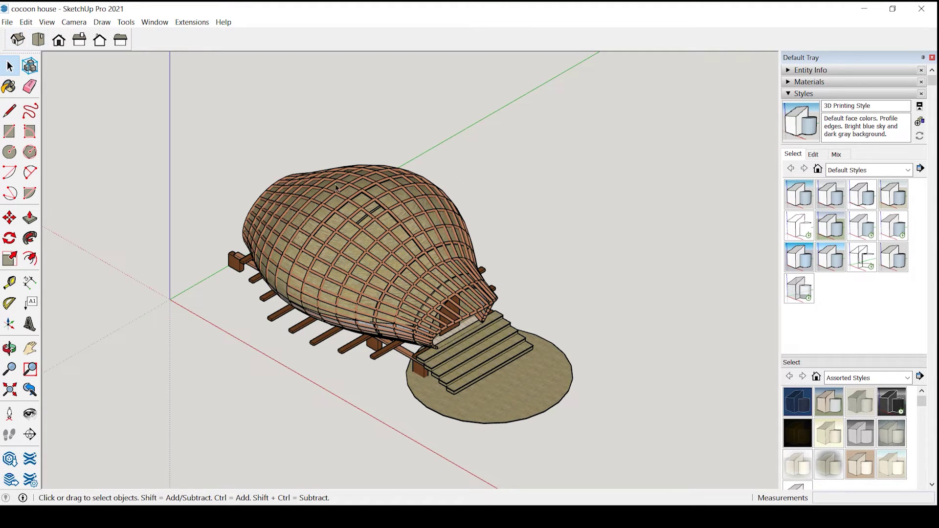
{"action": "right_click", "coordinate": [314, 45]}
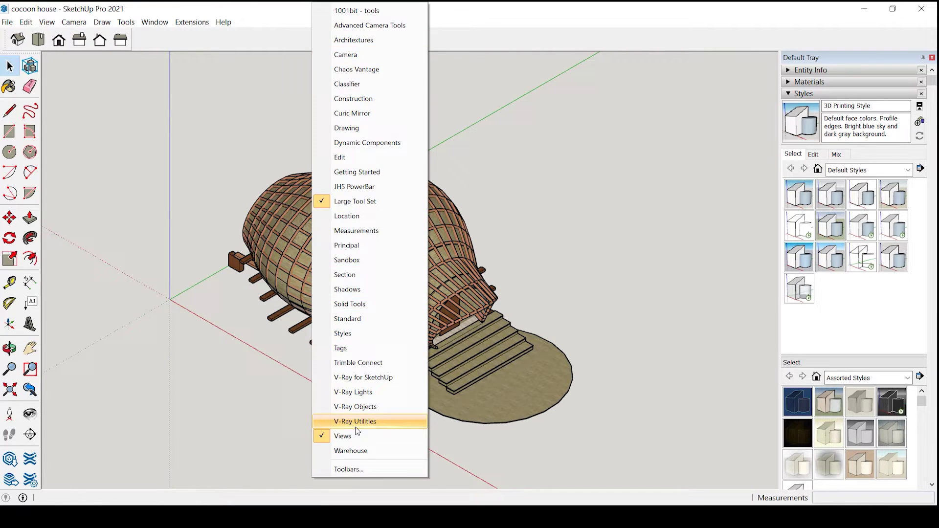
{"action": "left_click", "coordinate": [594, 228]}
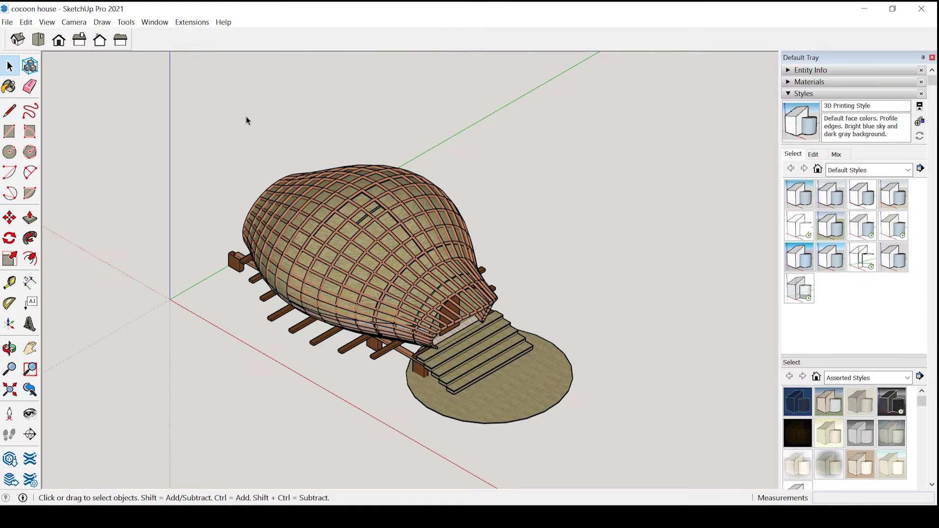
Move the outer lattice up 10 m along the blue axis, and raise it together with the inner shell by another 10 m.
{"action": "scroll", "coordinate": [163, 207], "scroll_direction": "down", "scroll_amount": 2}
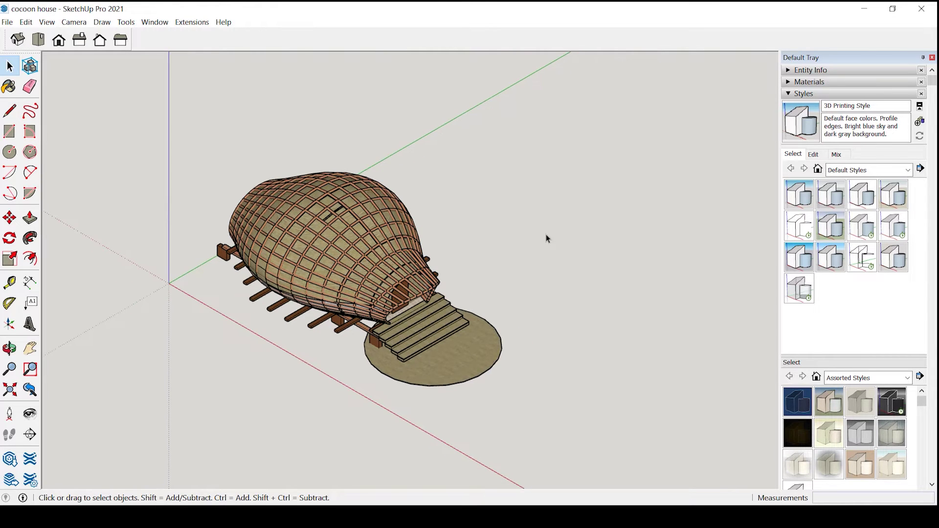
{"action": "scroll", "coordinate": [568, 240], "scroll_direction": "up", "scroll_amount": 1}
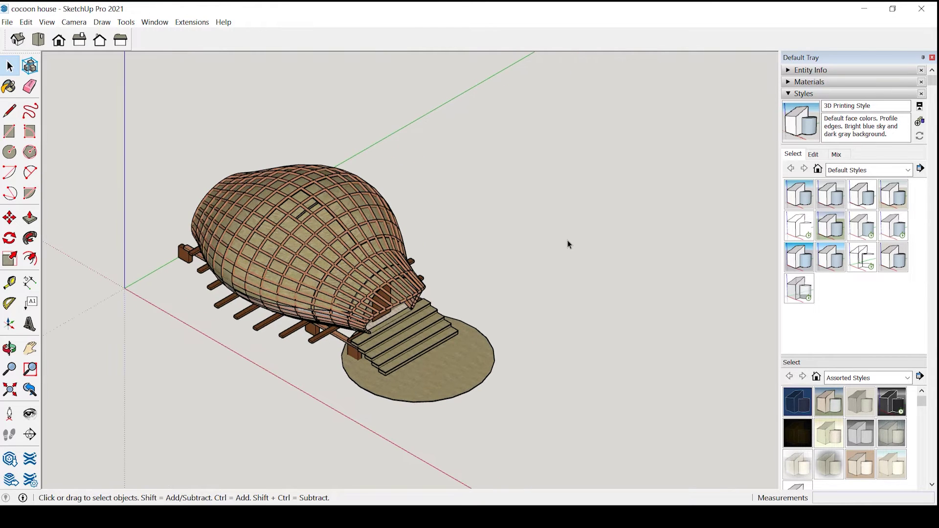
{"action": "left_click", "coordinate": [413, 297]}
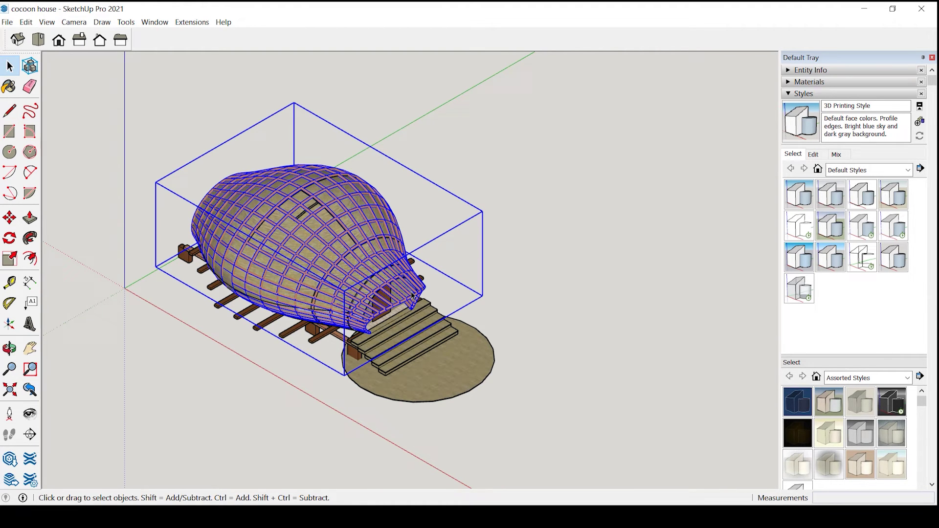
{"action": "double_click", "coordinate": [413, 296]}
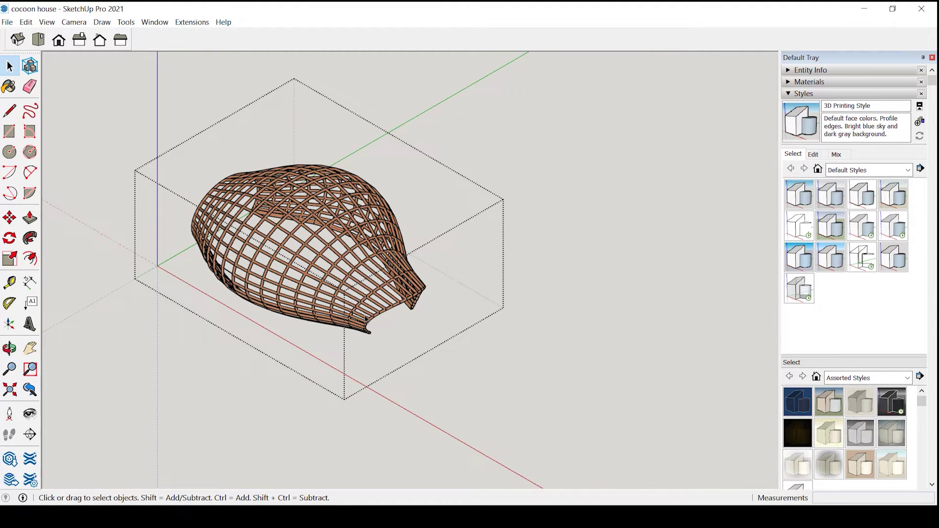
{"action": "key", "text": "Escape"}
{"action": "left_click", "coordinate": [429, 299]}
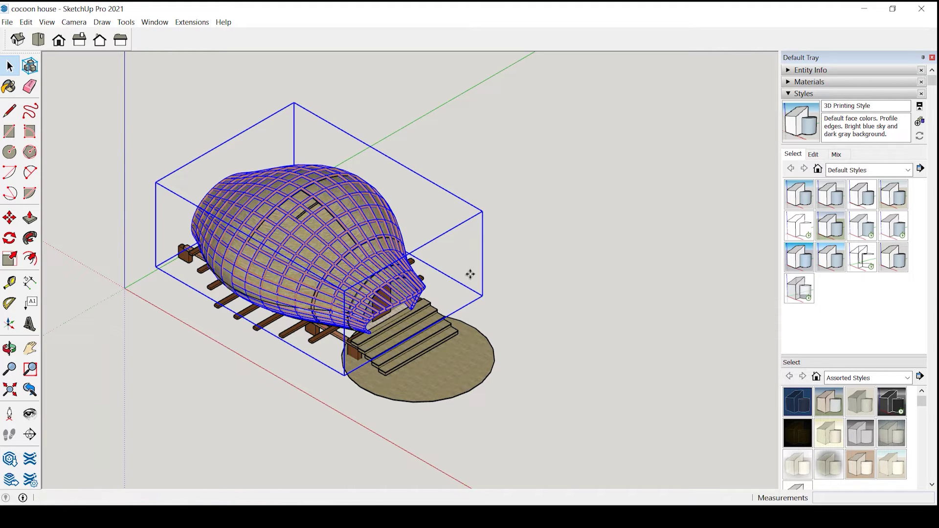
{"action": "key", "text": "m"}
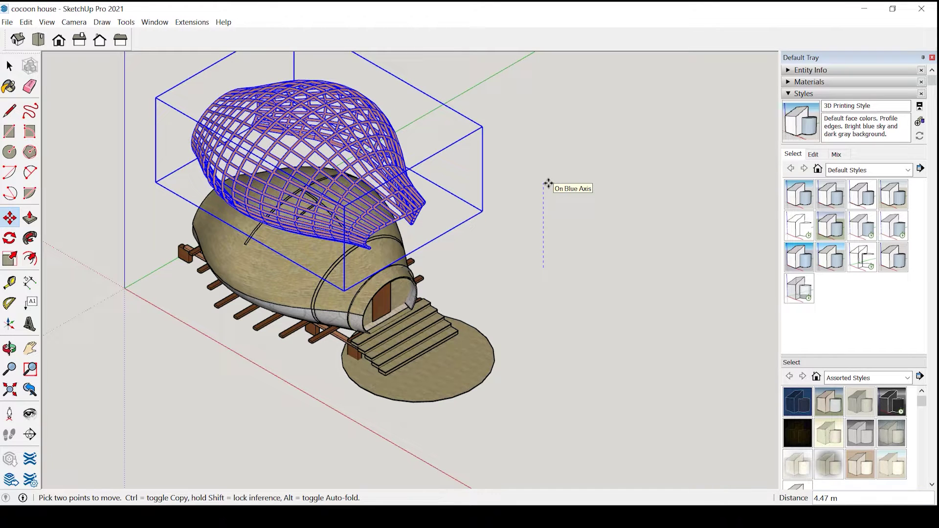
{"action": "key", "text": "Up"}
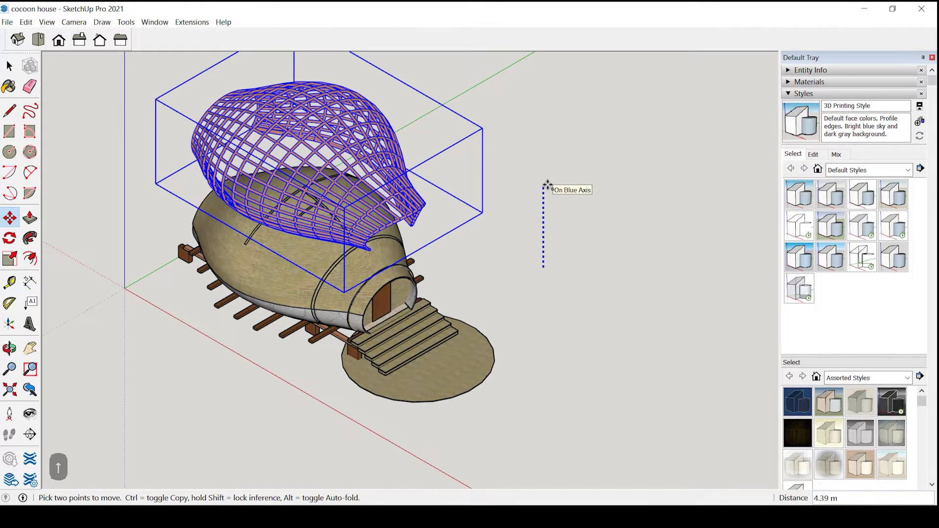
{"action": "type", "text": "10"}
{"action": "key", "text": "Return"}
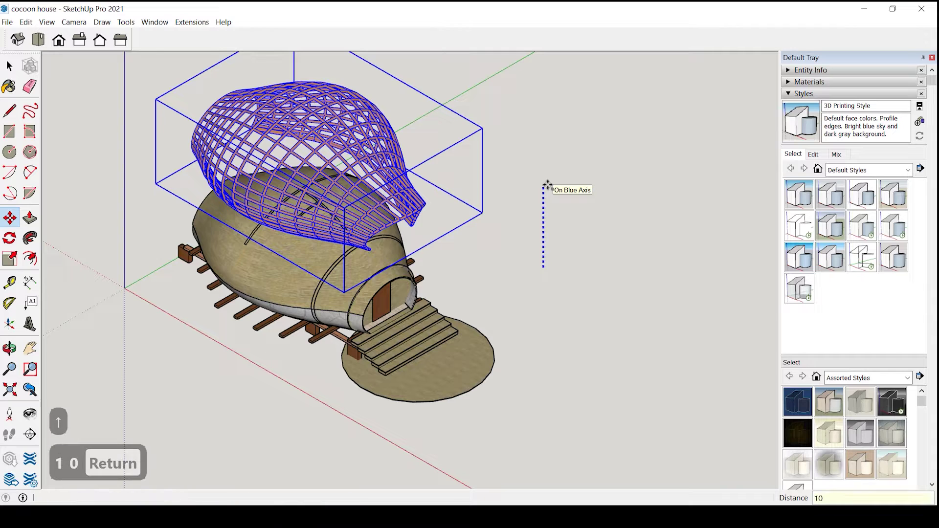
{"action": "scroll", "coordinate": [513, 335], "scroll_direction": "down", "scroll_amount": 2}
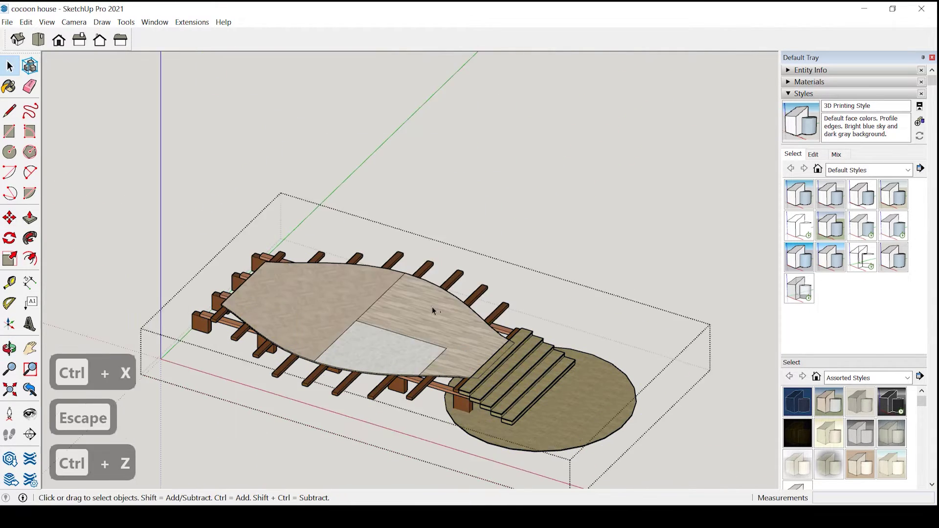
Cut the curved floor out of the foundation group and open the interior group to receive it.
{"action": "key", "text": "ctrl+z"}
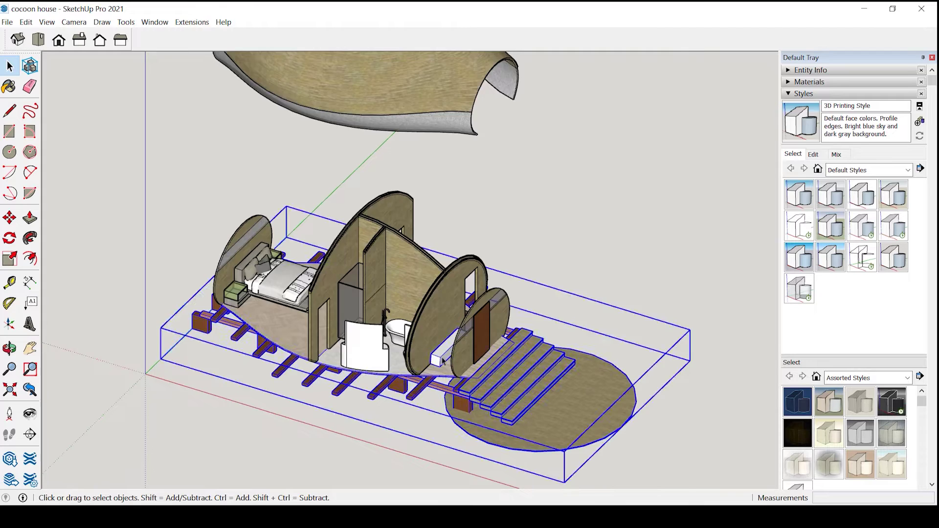
{"action": "key", "text": "ctrl+x"}
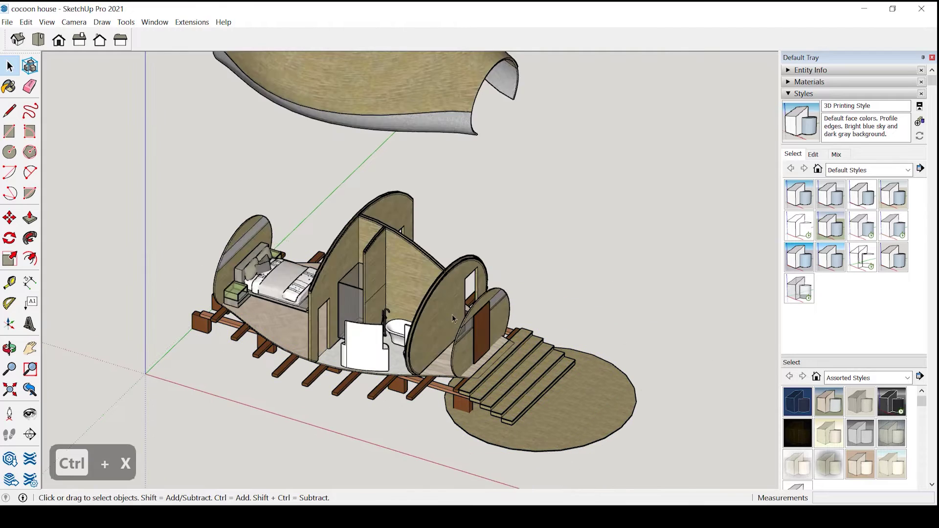
{"action": "left_click", "coordinate": [447, 283]}
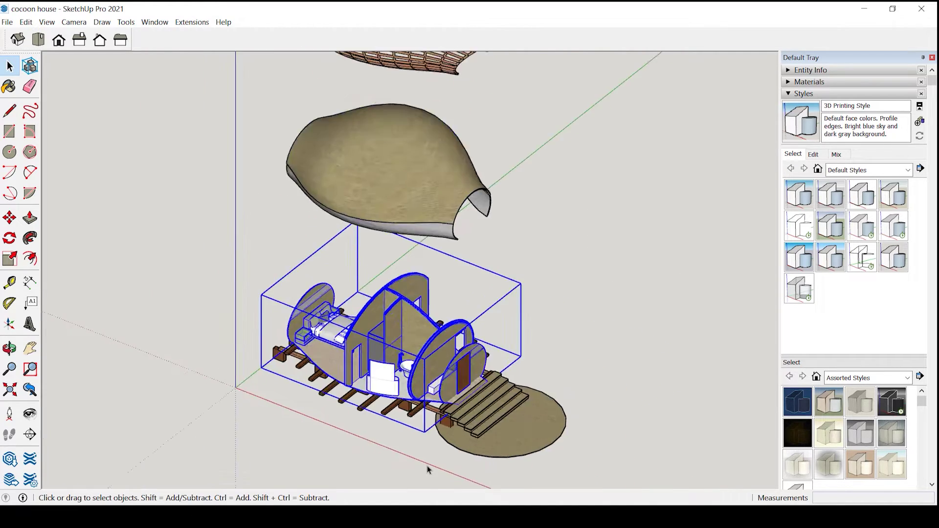
Move the interior group, inner shell and outer lattice up 10 m above the foundation and clear the selection.
{"action": "type", "text": "m10"}
{"action": "key", "text": "Return"}
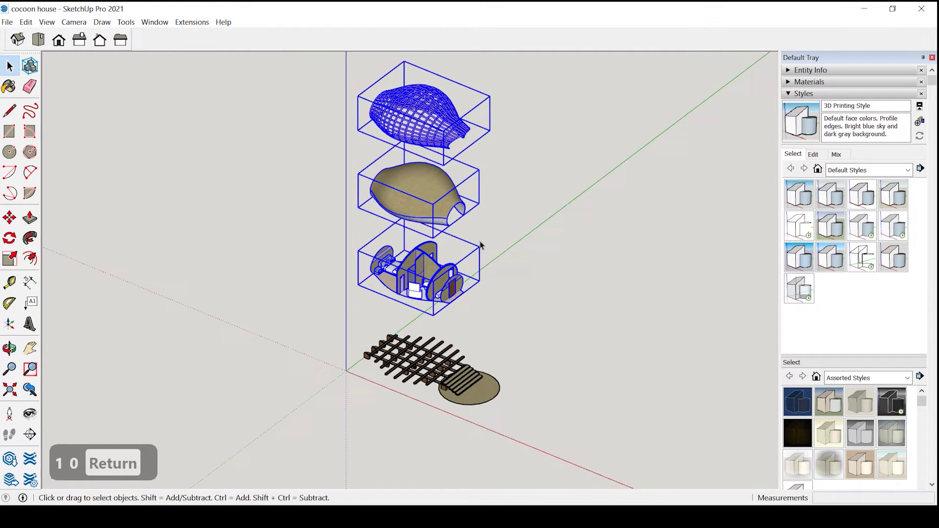
{"action": "left_click", "coordinate": [512, 319]}
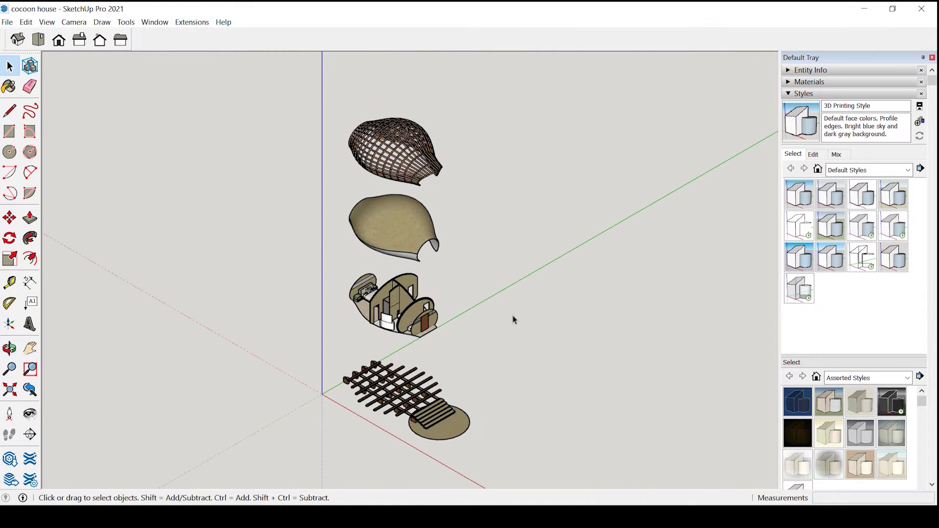
Save the exploded isometric view as a new scene.
{"action": "left_click", "coordinate": [47, 22]}
{"action": "mouse_move", "coordinate": [122, 220]}
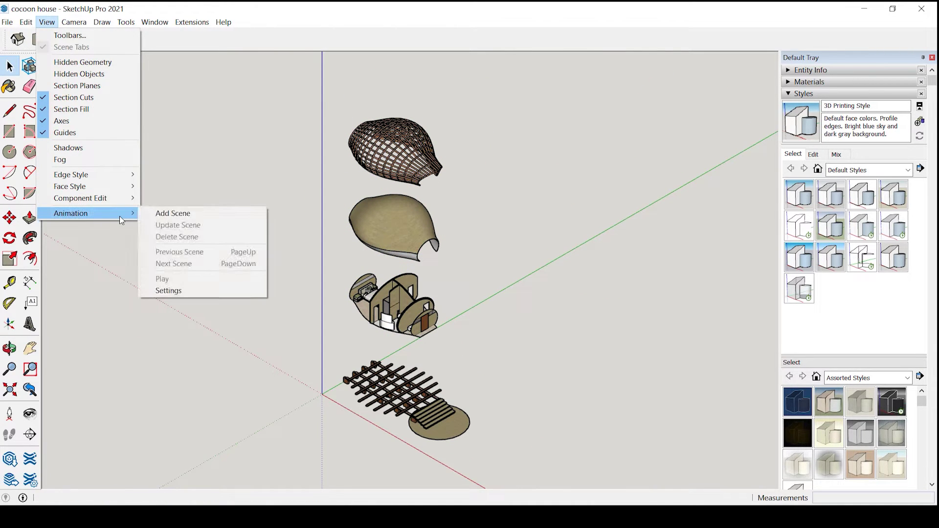
{"action": "left_click", "coordinate": [168, 216]}
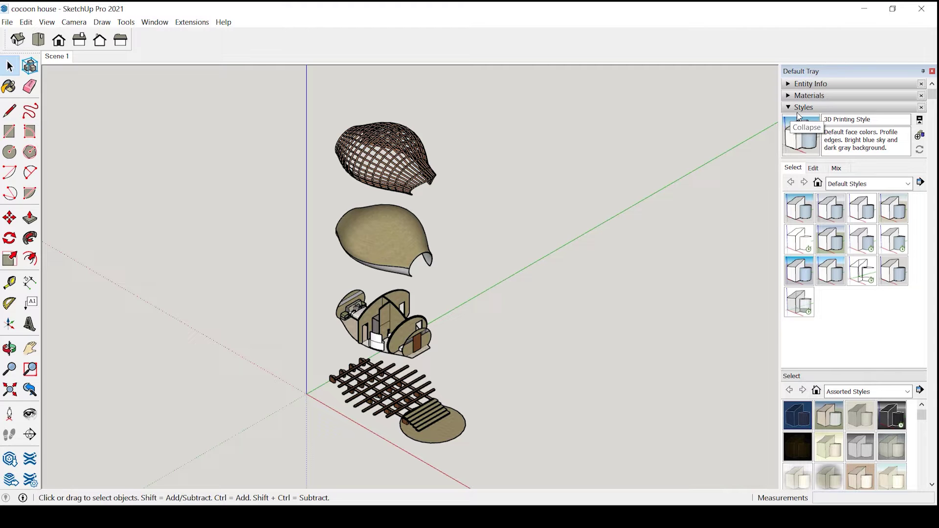
{"action": "left_click", "coordinate": [154, 22]}
{"action": "mouse_move", "coordinate": [178, 35]}
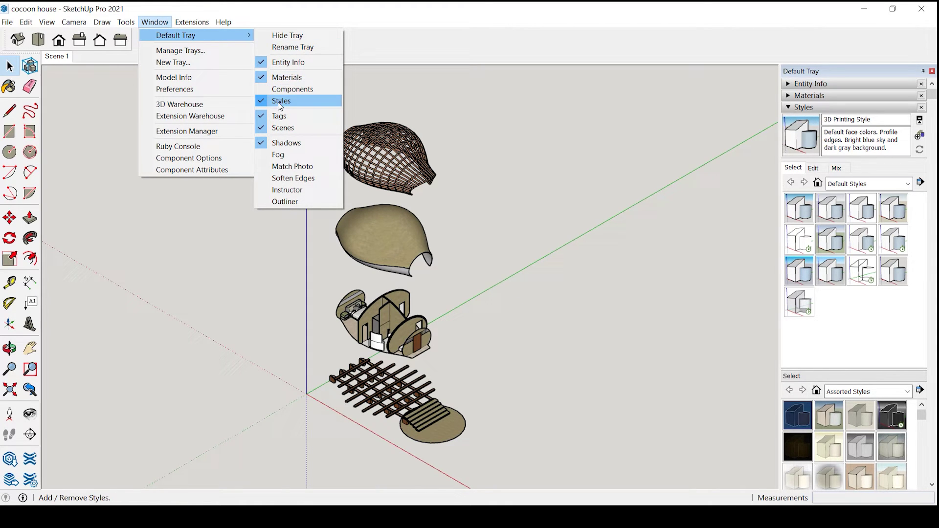
{"action": "left_click", "coordinate": [458, 78]}
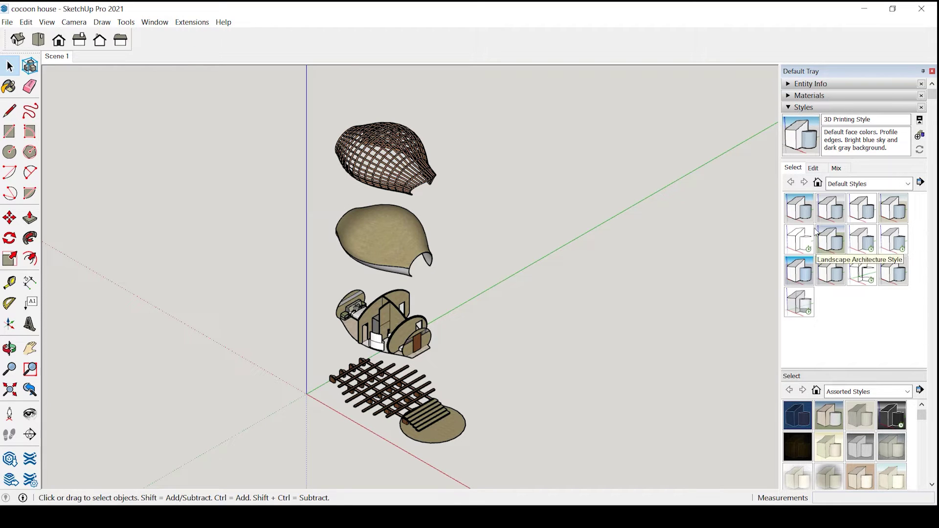
Set the profile line thickness to 5 in the current style's edge settings.
{"action": "left_click", "coordinate": [813, 169]}
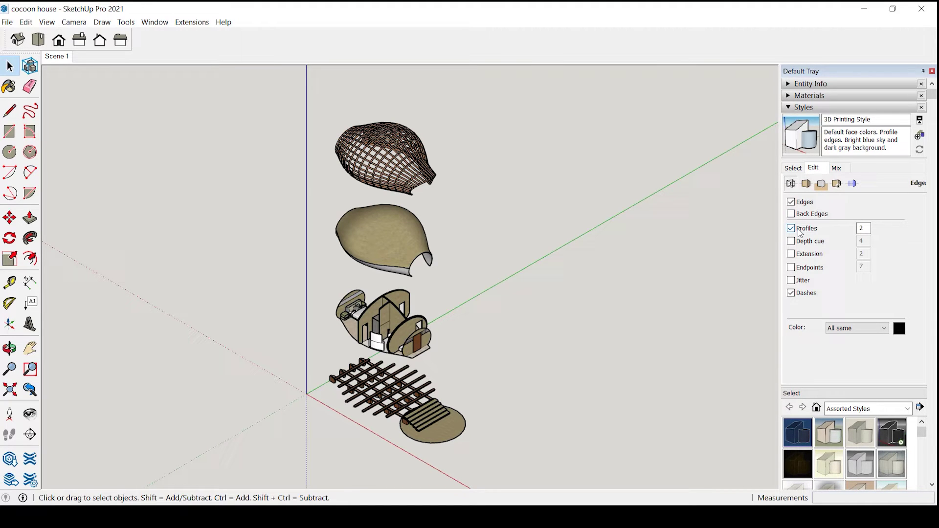
{"action": "left_click_drag", "start_coordinate": [863, 227], "coordinate": [849, 235]}
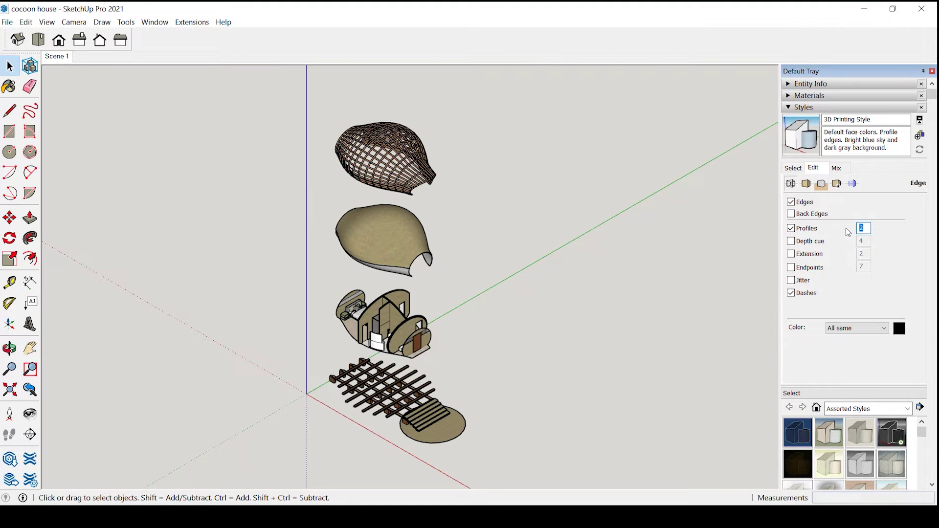
{"action": "type", "text": "5"}
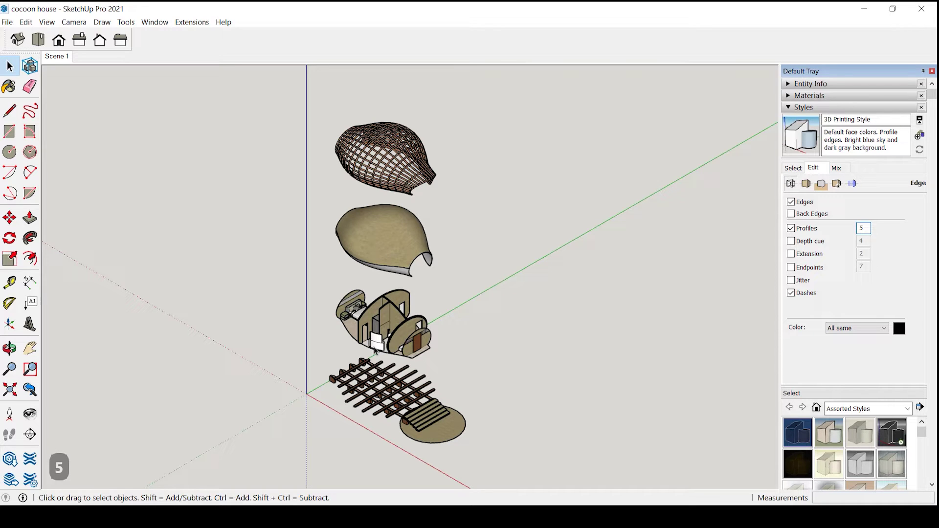
Turn on the ground in the style's background settings and set its colour to white, RGB 255, 255, 255.
{"action": "left_click", "coordinate": [807, 184]}
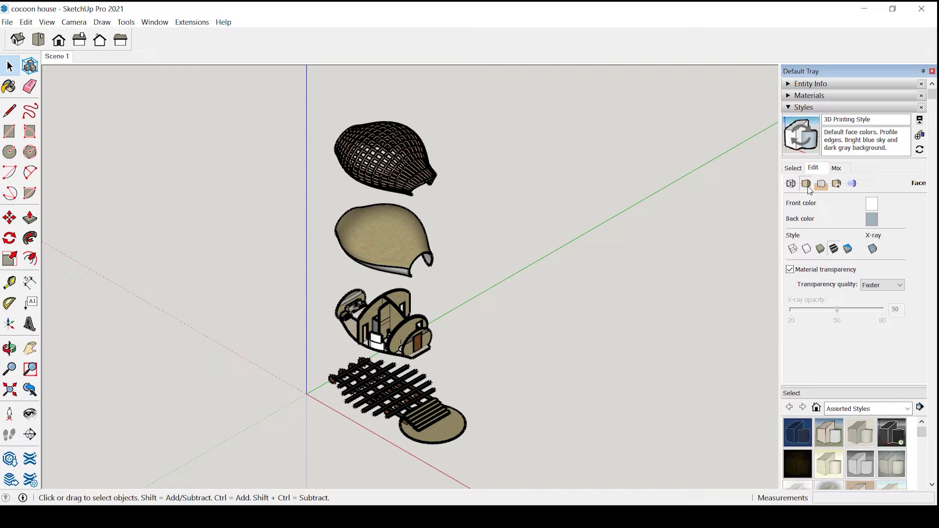
{"action": "left_click", "coordinate": [821, 185]}
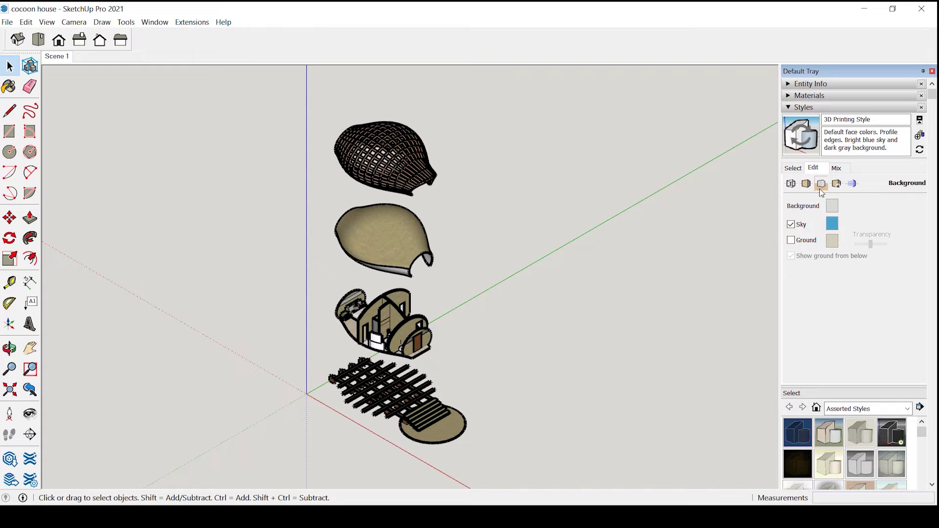
{"action": "left_click", "coordinate": [791, 240]}
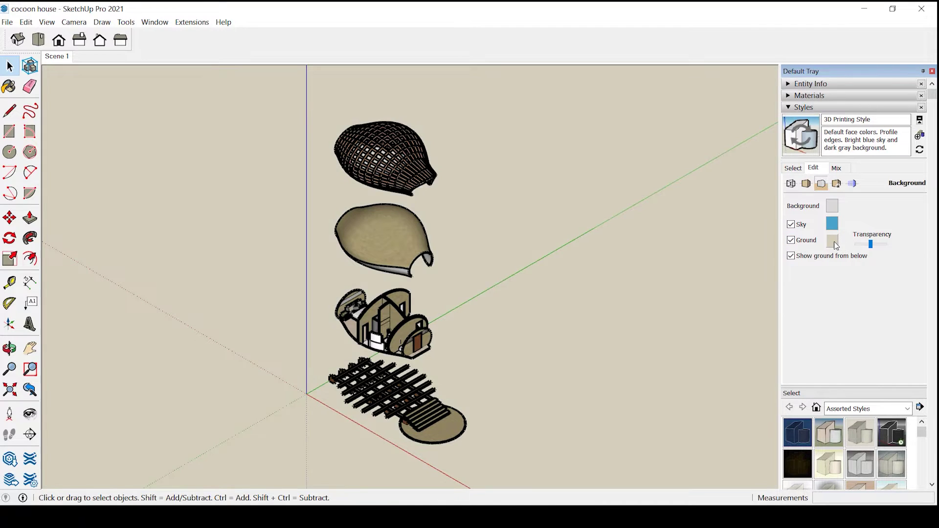
{"action": "left_click", "coordinate": [833, 241]}
{"action": "left_click_drag", "start_coordinate": [503, 252], "coordinate": [500, 217]}
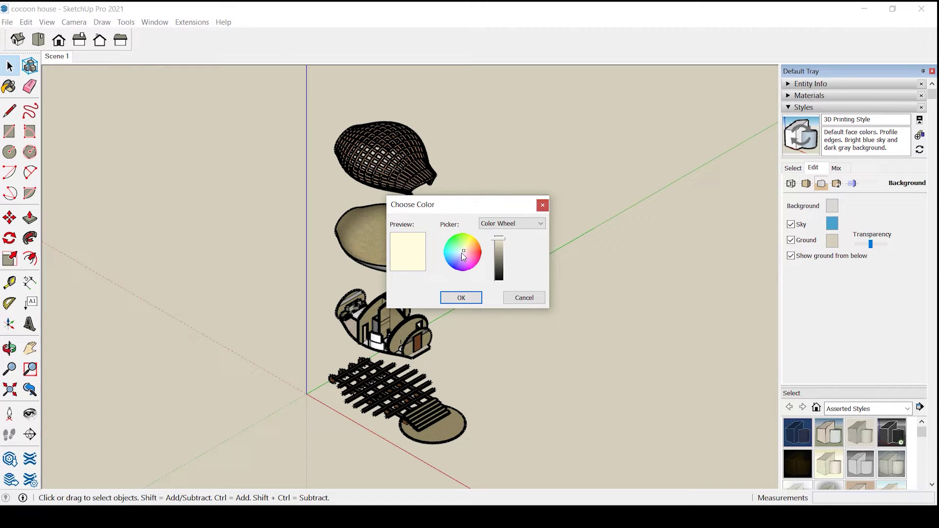
{"action": "left_click", "coordinate": [512, 223]}
{"action": "left_click", "coordinate": [490, 255]}
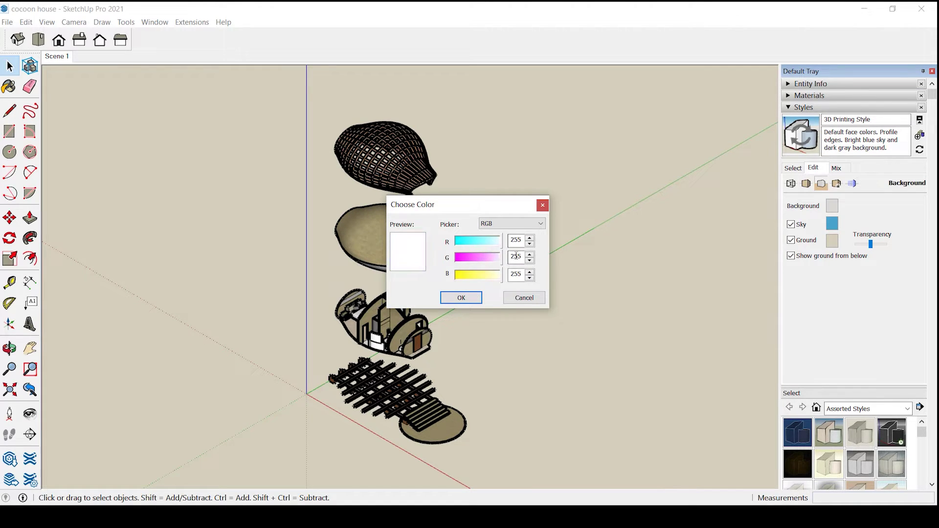
{"action": "left_click", "coordinate": [461, 297]}
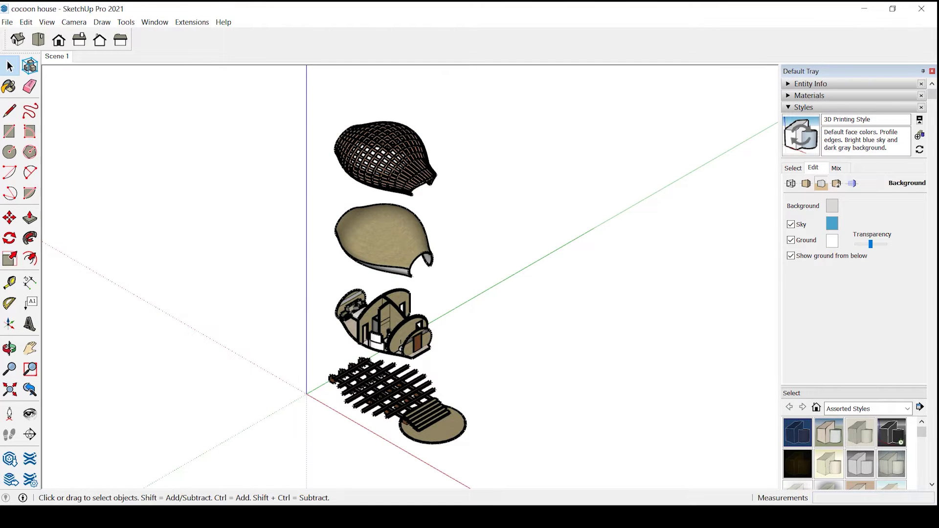
Start a 2D graphic export of the scene named cocoon house as a JPEG image.
{"action": "left_click", "coordinate": [7, 22]}
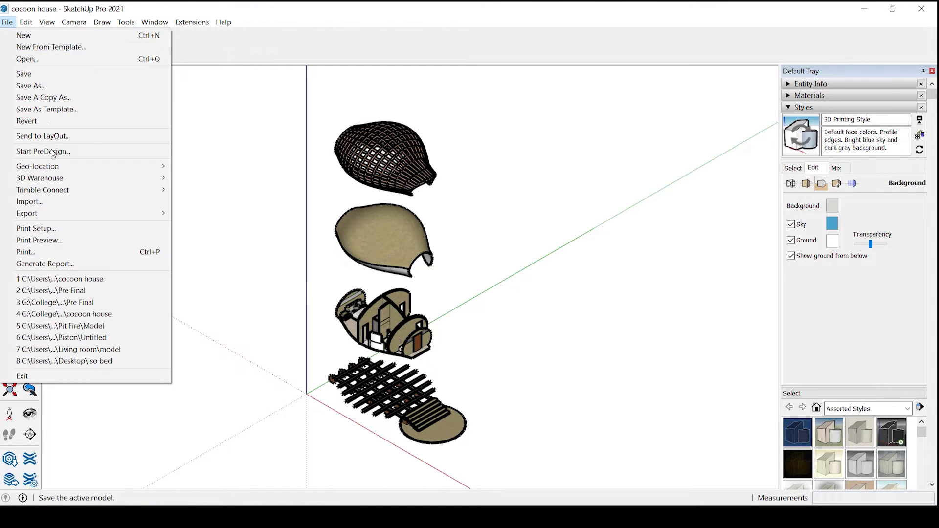
{"action": "mouse_move", "coordinate": [124, 218]}
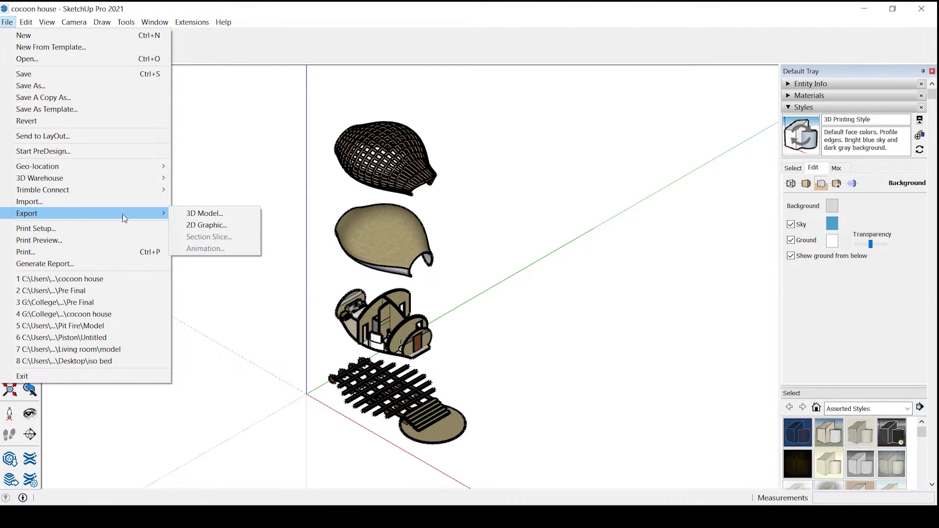
{"action": "left_click", "coordinate": [212, 230]}
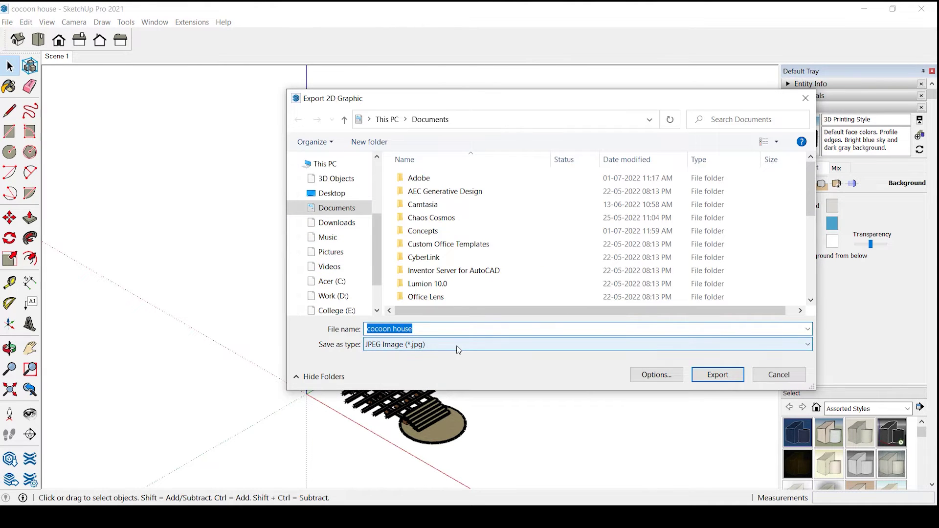
{"action": "left_click", "coordinate": [458, 344]}
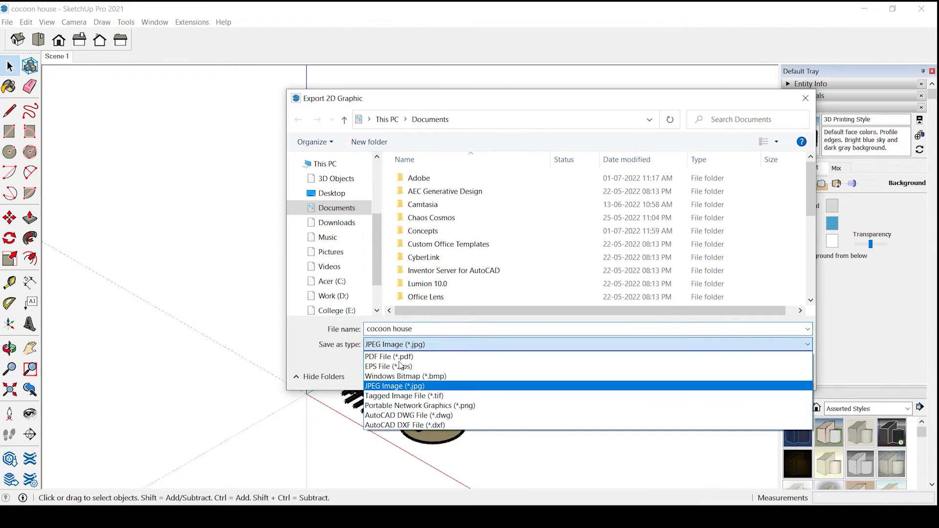
{"action": "left_click", "coordinate": [412, 386]}
Set the export image width to 9999 pixels in the export options, without using the view size.
{"action": "left_click", "coordinate": [650, 379]}
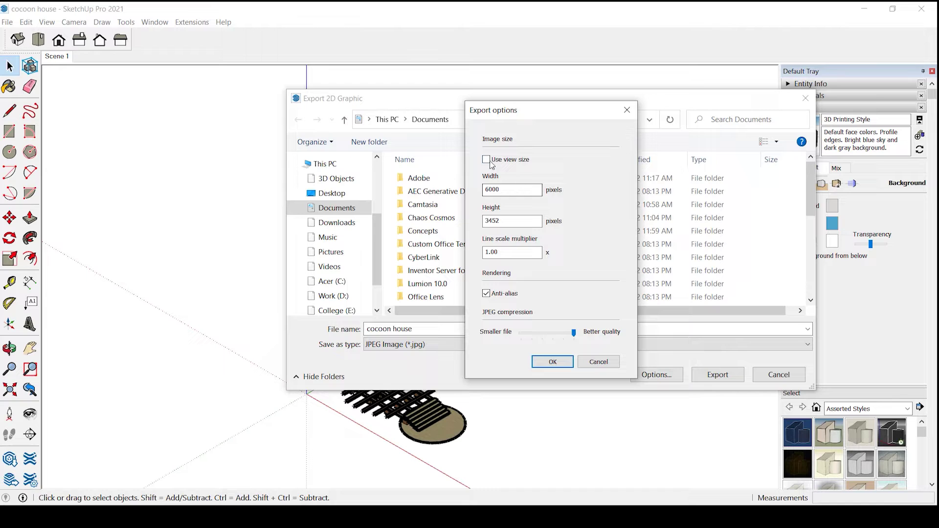
{"action": "left_click", "coordinate": [488, 161]}
{"action": "left_click", "coordinate": [487, 161]}
{"action": "left_click_drag", "start_coordinate": [465, 196], "coordinate": [465, 198]}
{"action": "type", "text": "9999"}
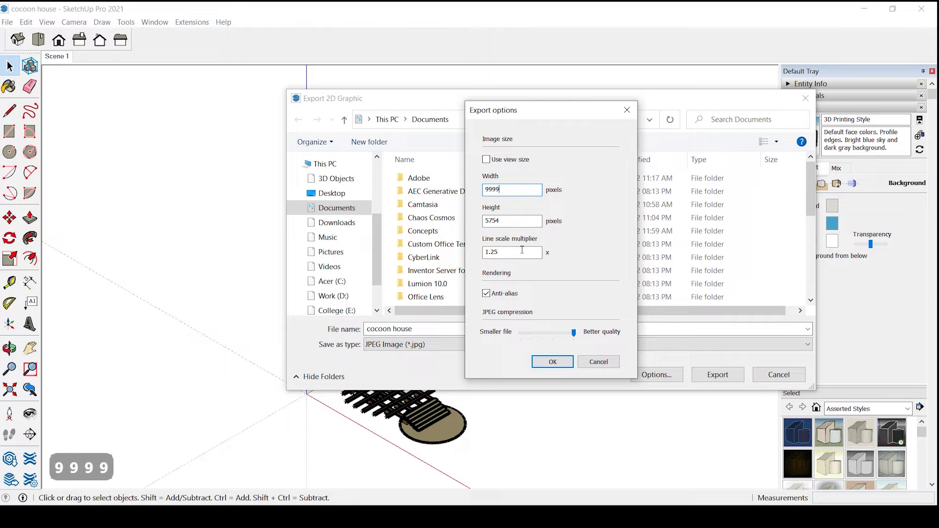
{"action": "left_click", "coordinate": [551, 362]}
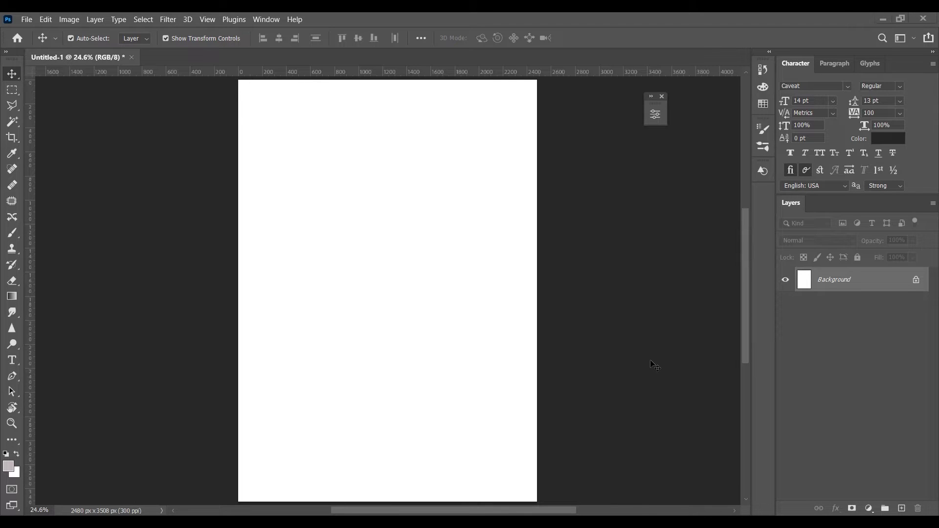
Switch to Photoshop, place the main JPG from the YT Tutorial folder, scale it to 20.60% to fill the page height and shift it slightly left.
{"action": "left_click", "coordinate": [289, 520]}
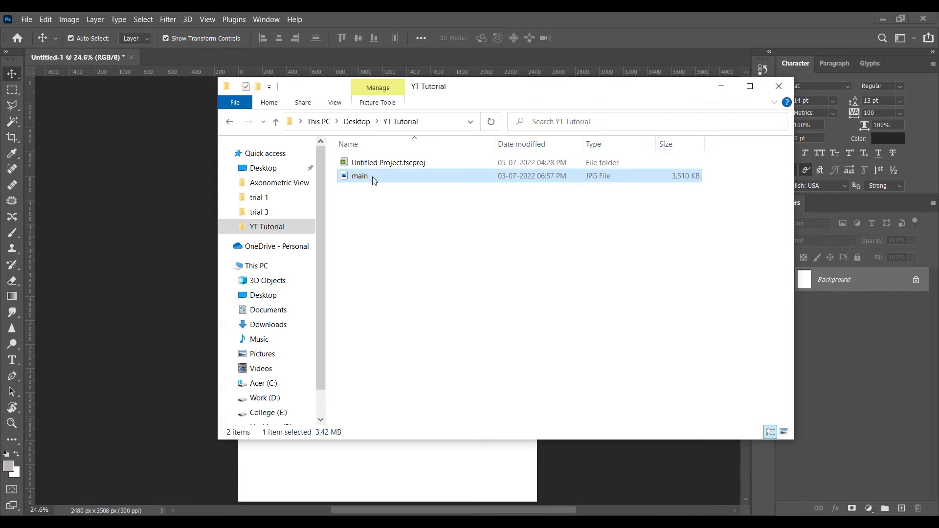
{"action": "left_click_drag", "start_coordinate": [373, 180], "coordinate": [157, 278]}
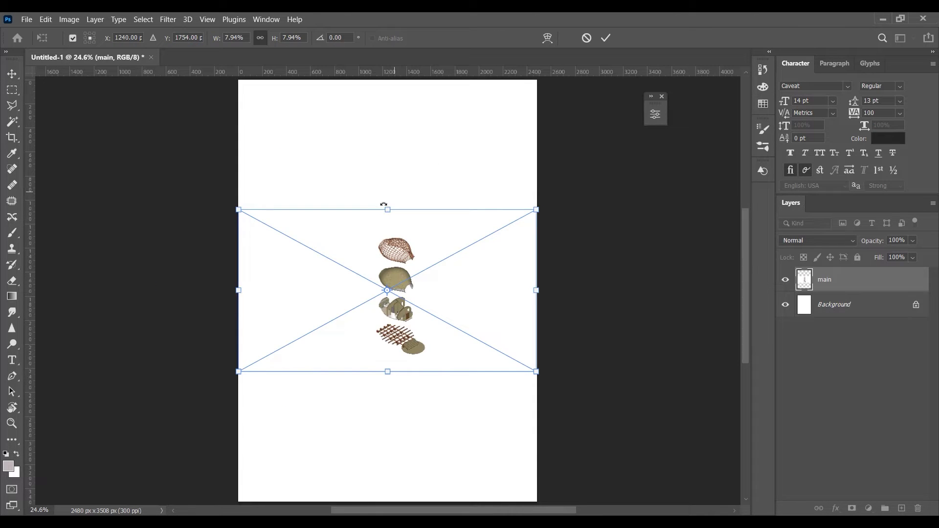
{"action": "left_click_drag", "start_coordinate": [383, 204], "coordinate": [386, 80]}
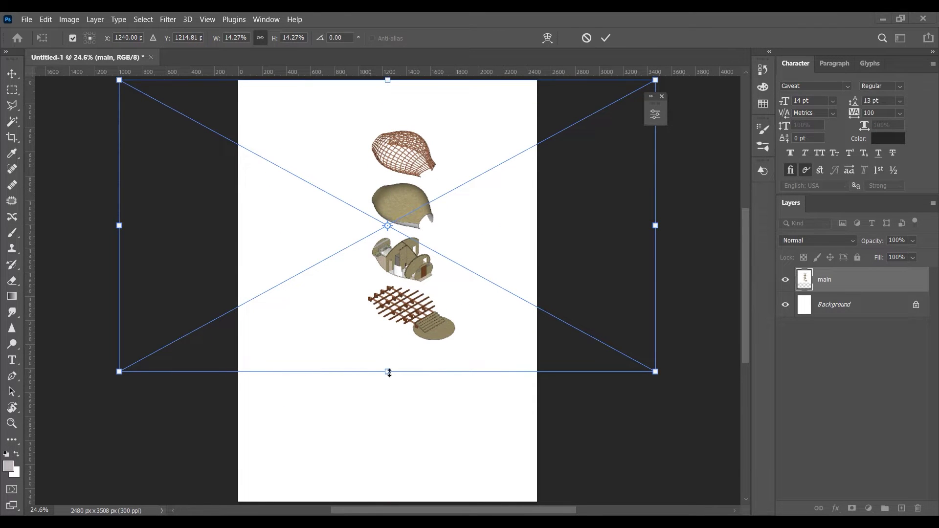
{"action": "left_click_drag", "start_coordinate": [388, 372], "coordinate": [387, 501]}
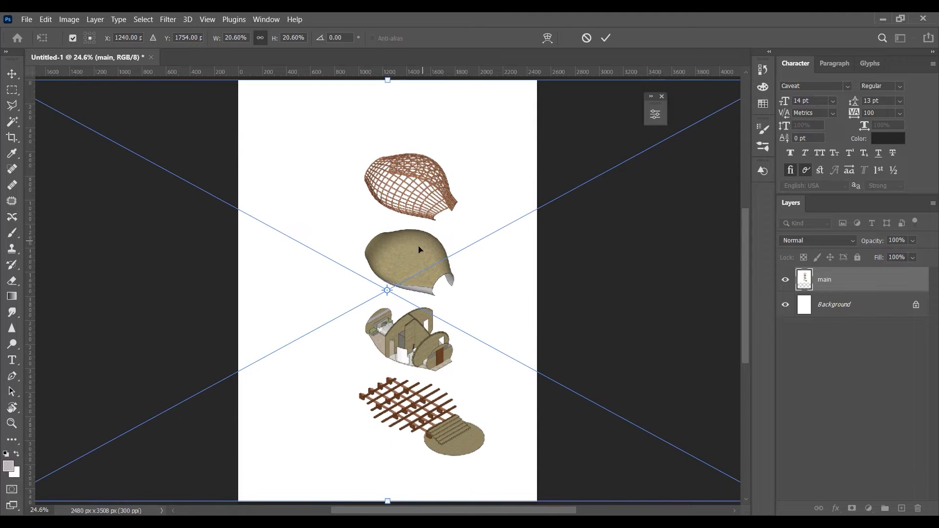
{"action": "left_click_drag", "start_coordinate": [416, 265], "coordinate": [401, 265]}
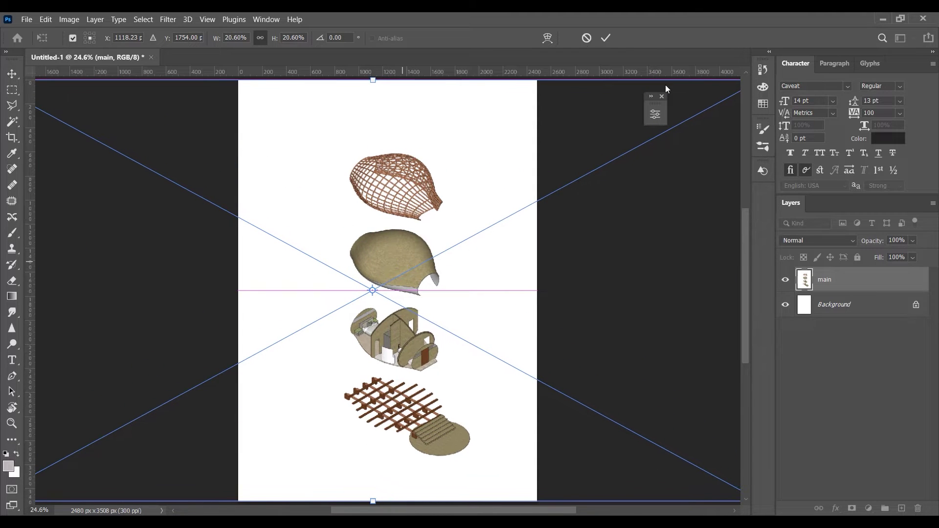
{"action": "left_click", "coordinate": [605, 38]}
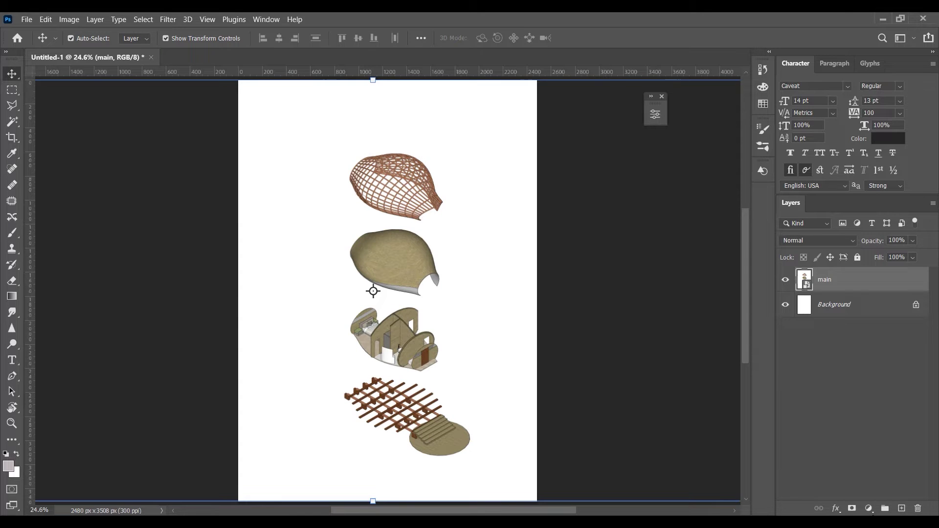
Create a new layer group and add vertical guides at the shells' left end and at their front lower corner.
{"action": "left_click", "coordinate": [885, 508]}
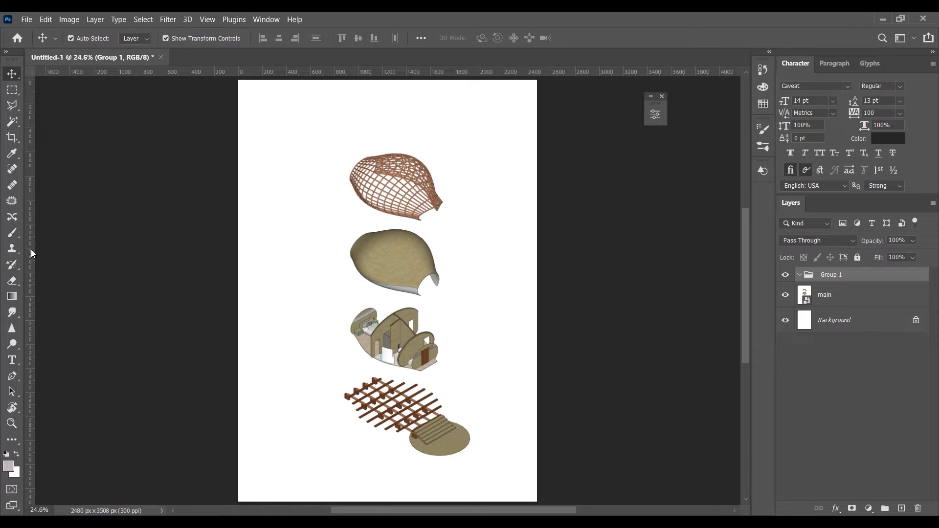
{"action": "left_click_drag", "start_coordinate": [31, 253], "coordinate": [355, 264]}
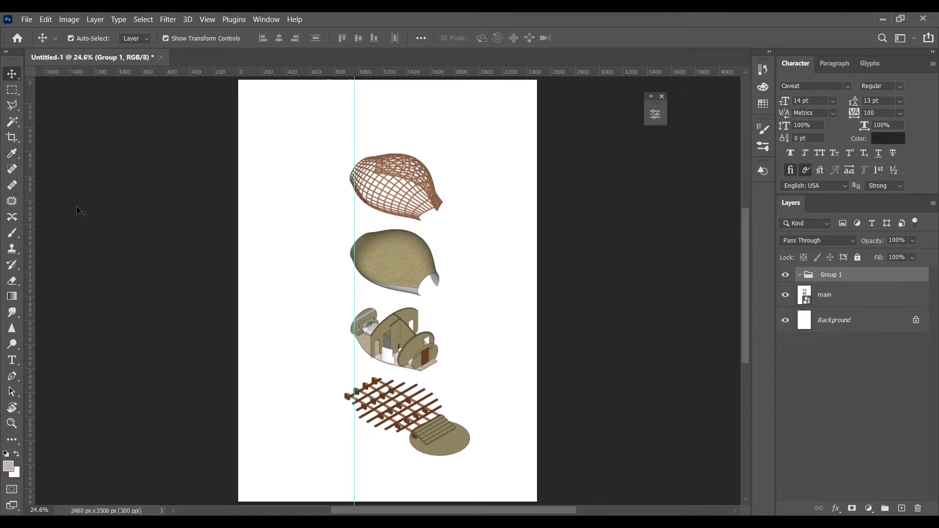
{"action": "key", "text": "ctrl+r"}
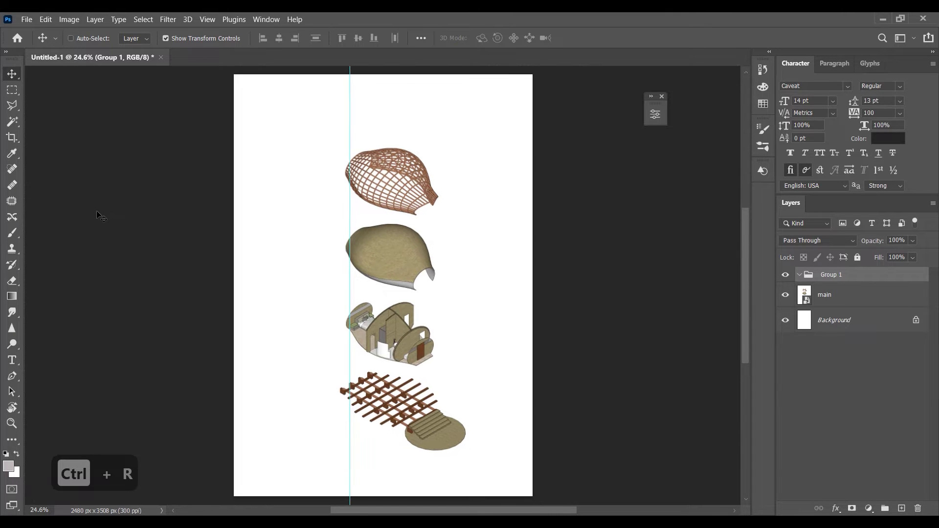
{"action": "key", "text": "ctrl+r"}
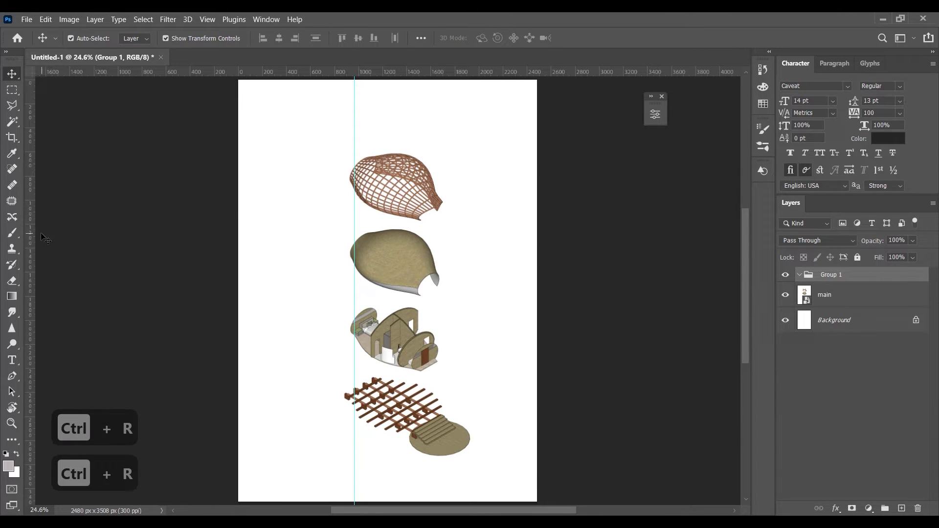
{"action": "left_click_drag", "start_coordinate": [31, 234], "coordinate": [419, 329]}
Align a third vertical guide with the inner shell's right tip and fine-tune the guide at the left end.
{"action": "scroll", "coordinate": [430, 315], "scroll_direction": "up", "scroll_amount": 8}
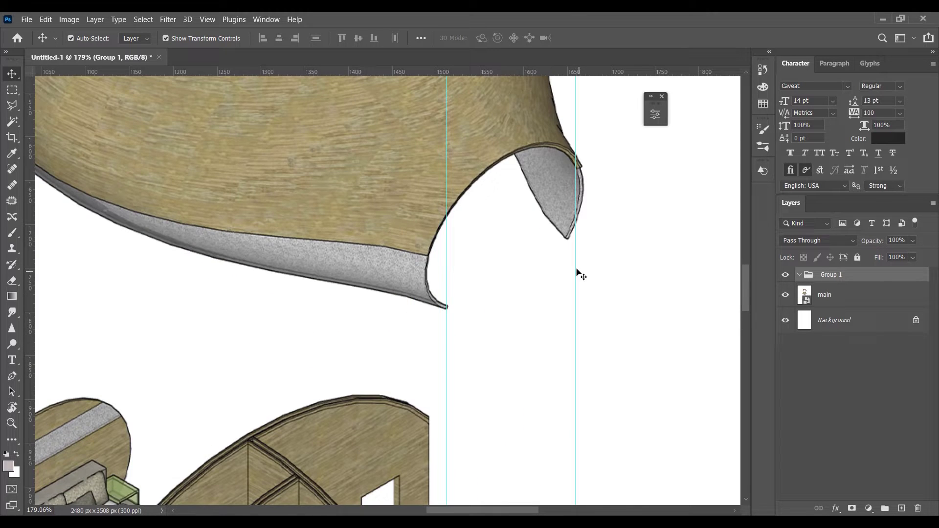
{"action": "left_click_drag", "start_coordinate": [576, 269], "coordinate": [567, 265]}
{"action": "scroll", "coordinate": [558, 264], "scroll_direction": "down", "scroll_amount": 2}
{"action": "scroll", "coordinate": [219, 435], "scroll_direction": "up", "scroll_amount": 3}
{"action": "left_click_drag", "start_coordinate": [220, 408], "coordinate": [212, 406]}
{"action": "scroll", "coordinate": [275, 264], "scroll_direction": "down", "scroll_amount": 7}
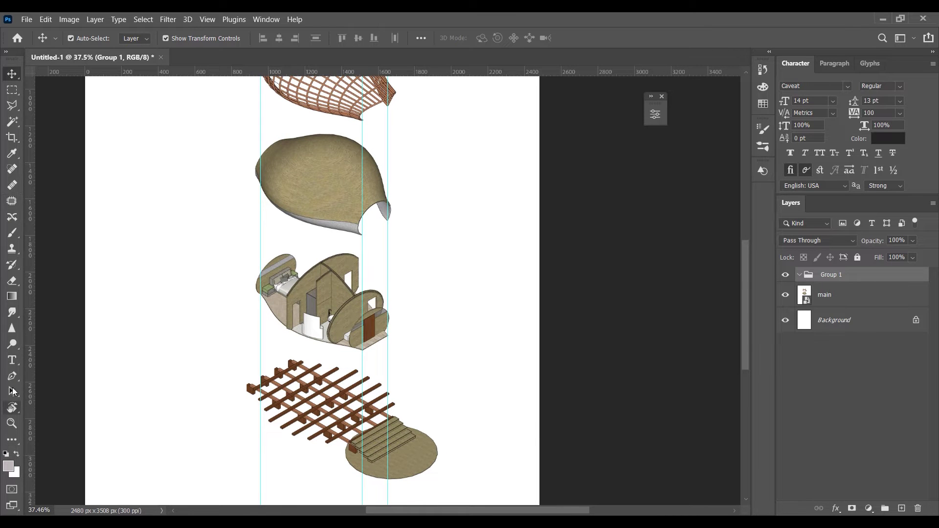
Set up the Pen tool in Shape mode with no fill and a black 6 px dashed stroke.
{"action": "left_click", "coordinate": [12, 381]}
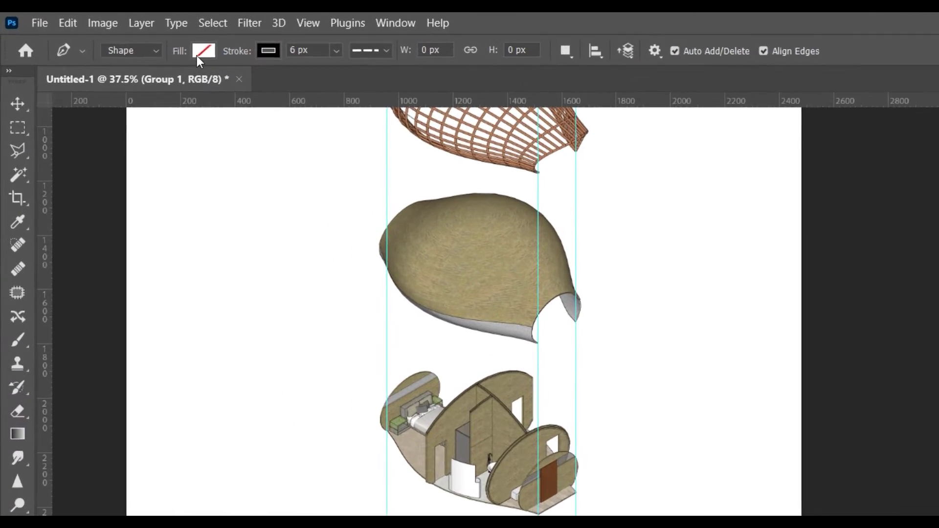
{"action": "left_click", "coordinate": [157, 44]}
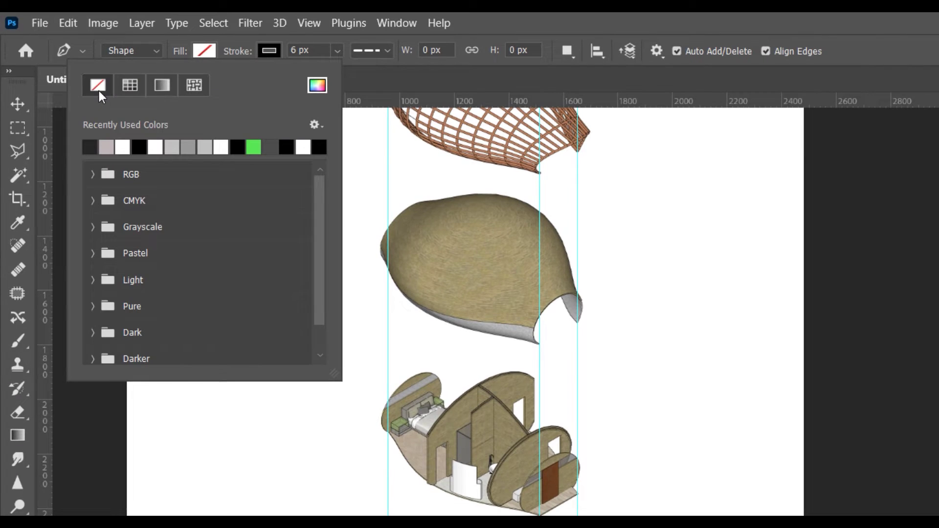
{"action": "left_click", "coordinate": [271, 49]}
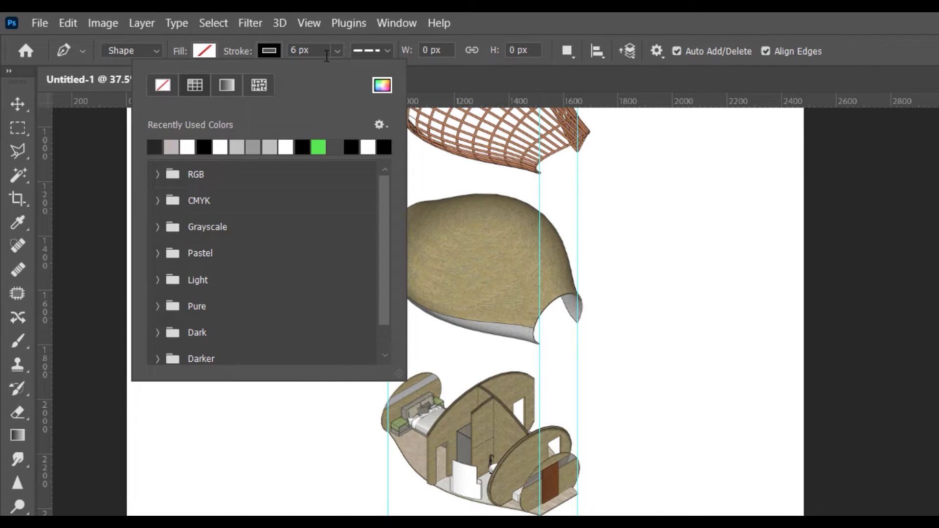
{"action": "left_click", "coordinate": [390, 50]}
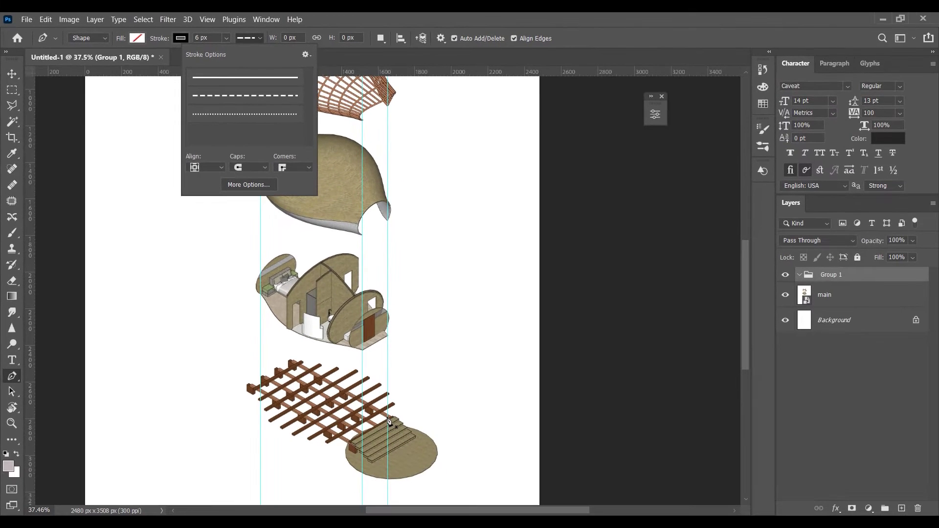
Draw a vertical dashed line along the right guide from the foundation steps up to the lattice's right tip.
{"action": "left_click", "coordinate": [388, 417]}
{"action": "left_click", "coordinate": [388, 417]}
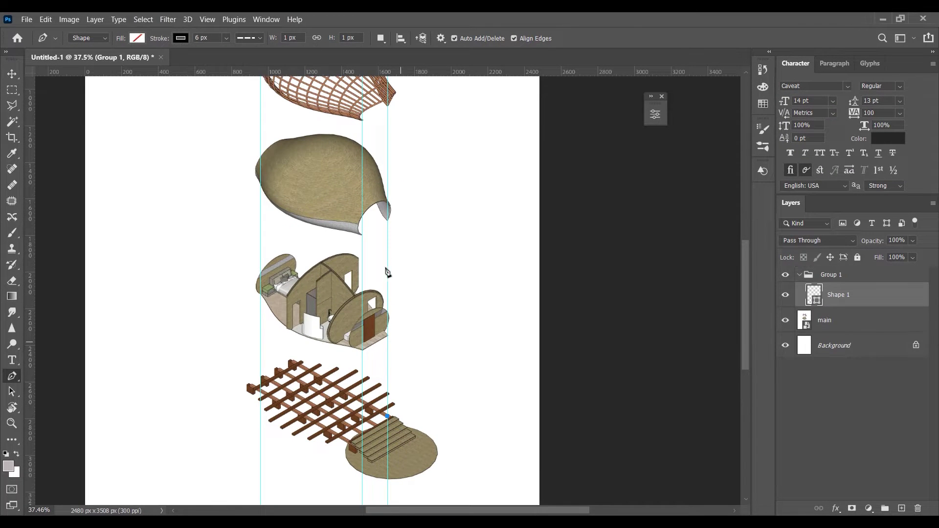
{"action": "left_click", "coordinate": [387, 106]}
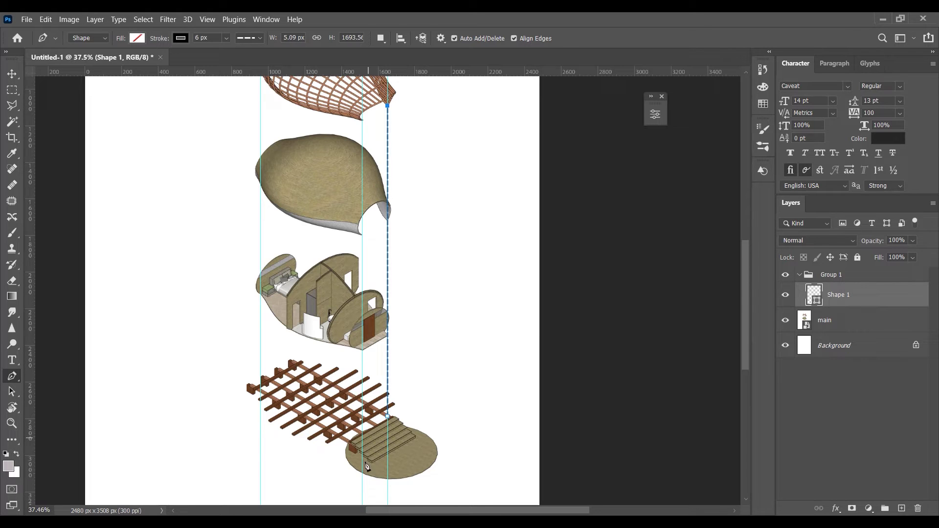
{"action": "key", "text": "Return"}
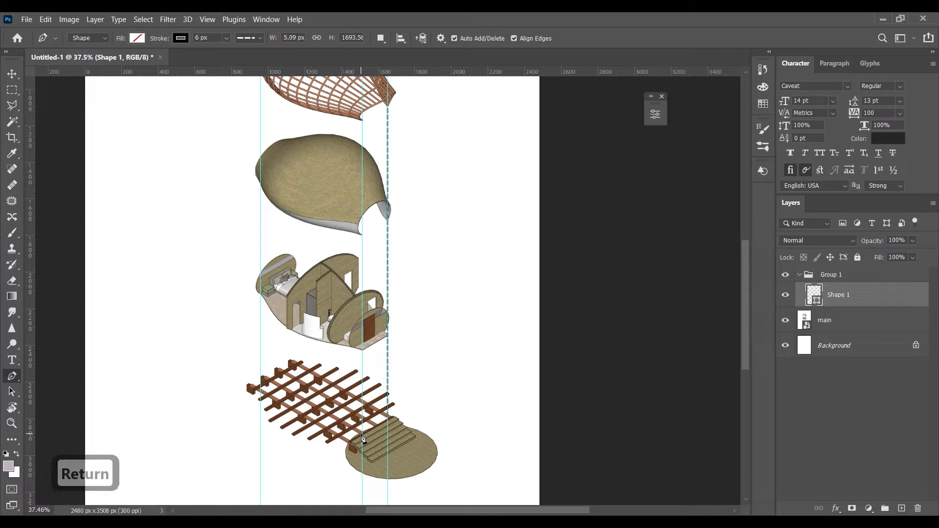
Draw two more vertical dashed lines from the foundation up to the lattice, along the middle and left guides.
{"action": "left_click", "coordinate": [363, 437]}
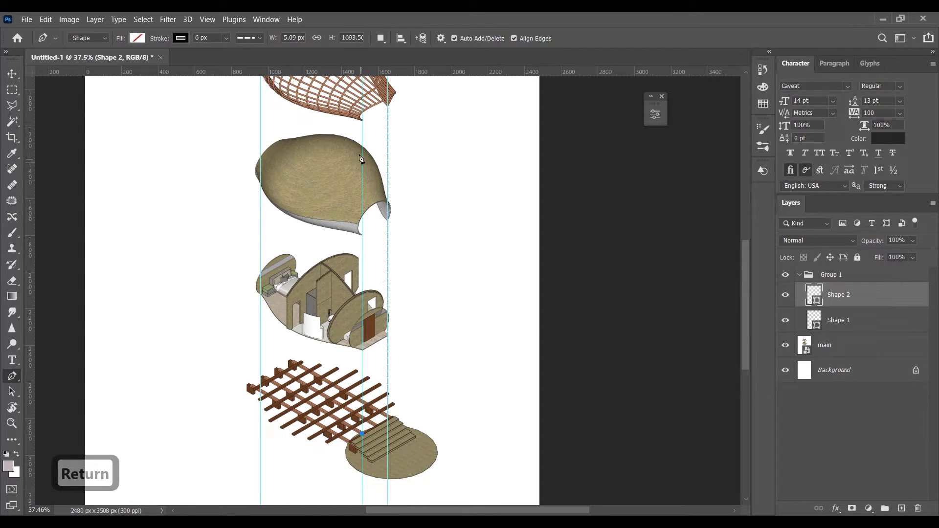
{"action": "left_click", "coordinate": [362, 119]}
{"action": "key", "text": "Return"}
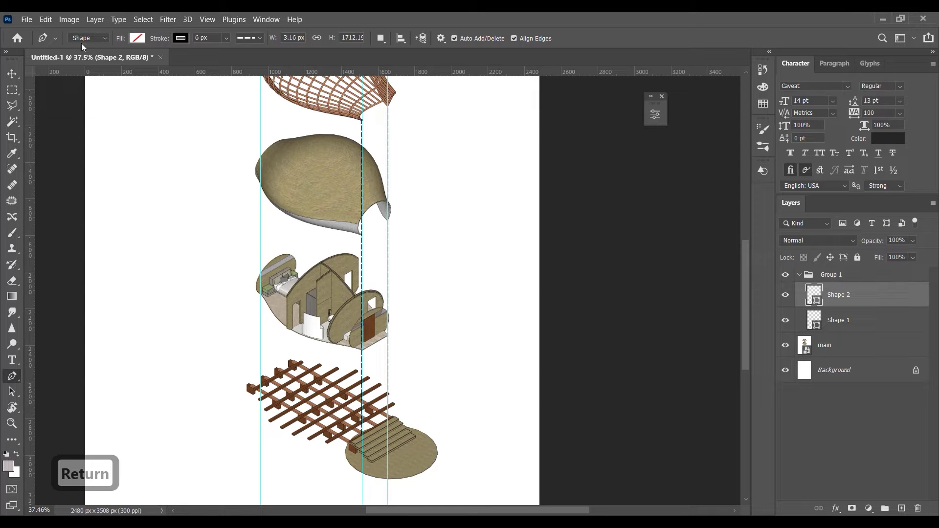
{"action": "left_click", "coordinate": [261, 394]}
{"action": "scroll", "coordinate": [262, 293], "scroll_direction": "up", "scroll_amount": 3}
{"action": "left_click", "coordinate": [260, 147]}
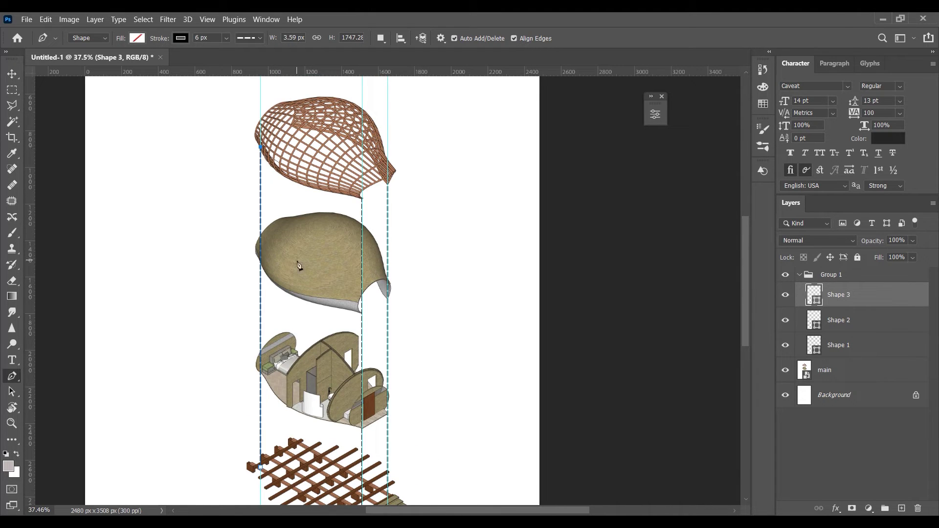
Finish the left dashed line and clear all guides from the canvas.
{"action": "key", "text": "Return"}
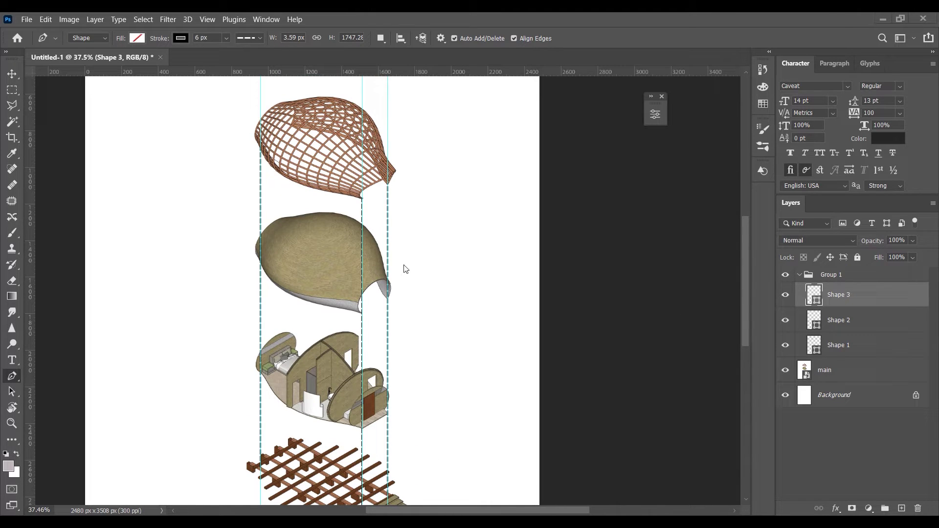
{"action": "scroll", "coordinate": [417, 261], "scroll_direction": "down", "scroll_amount": 3}
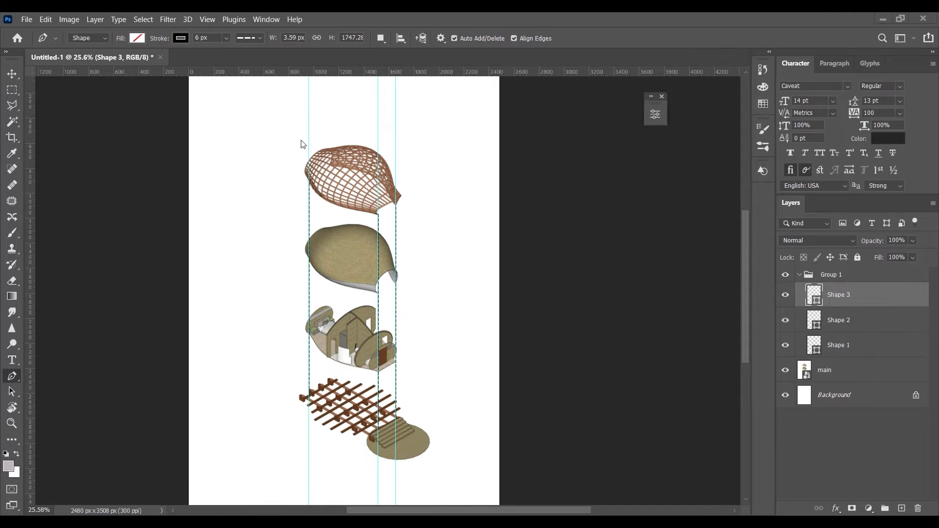
{"action": "left_click", "coordinate": [202, 20]}
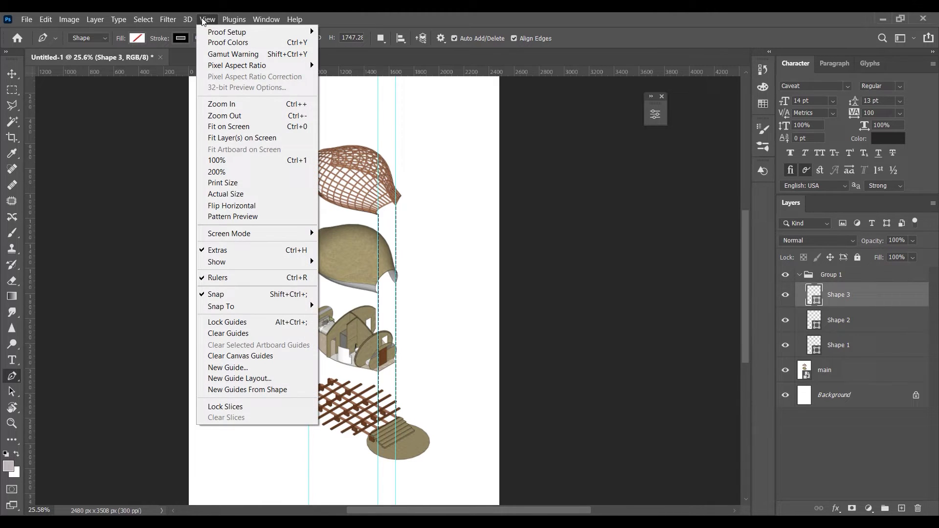
{"action": "left_click", "coordinate": [232, 333]}
Lower the opacity of the three vertical dashed line shapes to 27% and deselect them.
{"action": "left_click", "coordinate": [846, 345]}
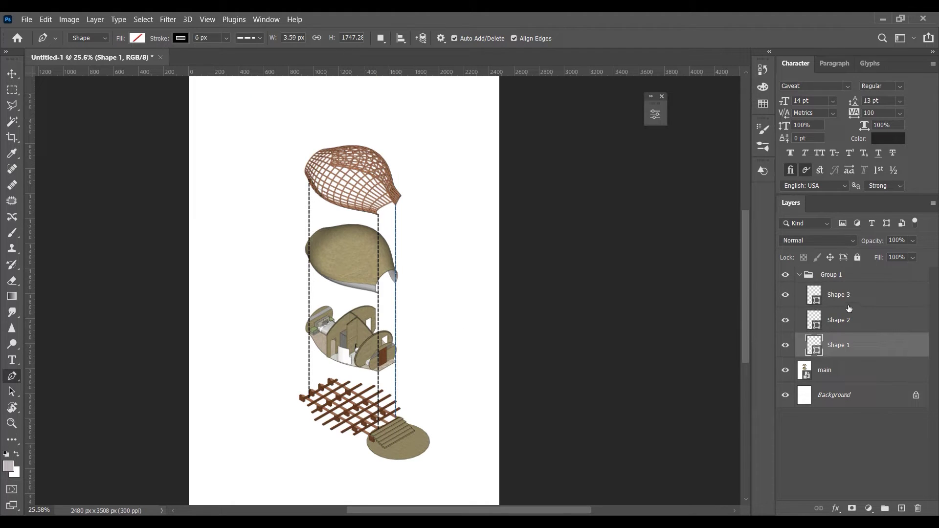
{"action": "left_click", "coordinate": [848, 299], "text": "shift"}
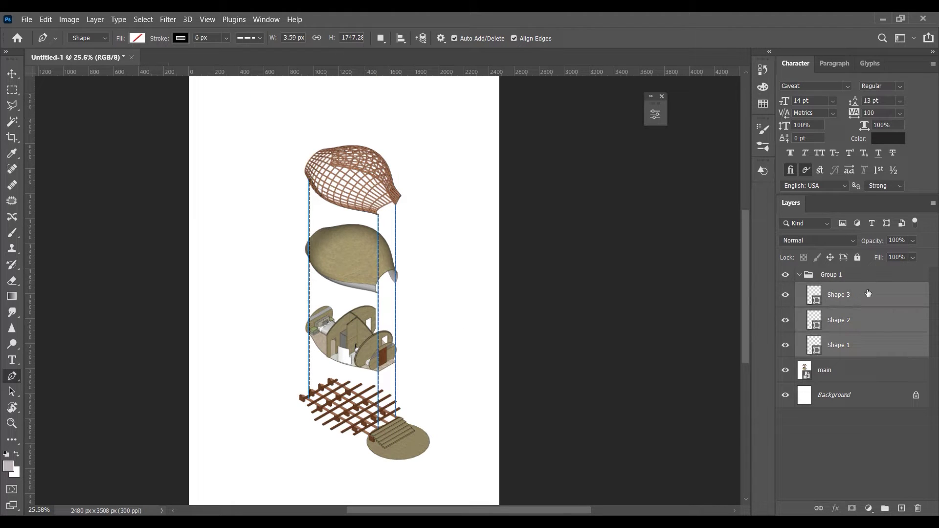
{"action": "left_click", "coordinate": [913, 241]}
{"action": "left_click_drag", "start_coordinate": [902, 254], "coordinate": [898, 259]}
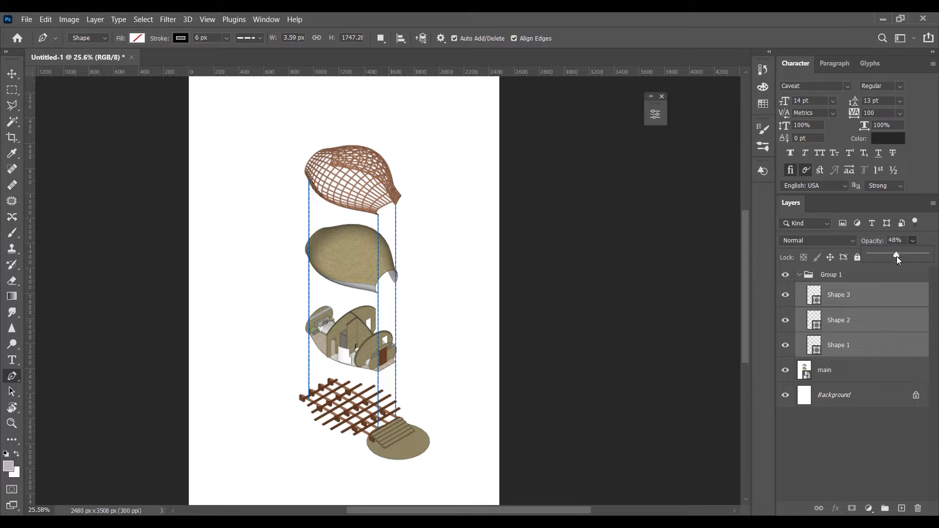
{"action": "left_click", "coordinate": [688, 317]}
{"action": "key", "text": "Escape"}
{"action": "key", "text": "Escape"}
{"action": "left_click", "coordinate": [15, 76]}
{"action": "left_click", "coordinate": [617, 330]}
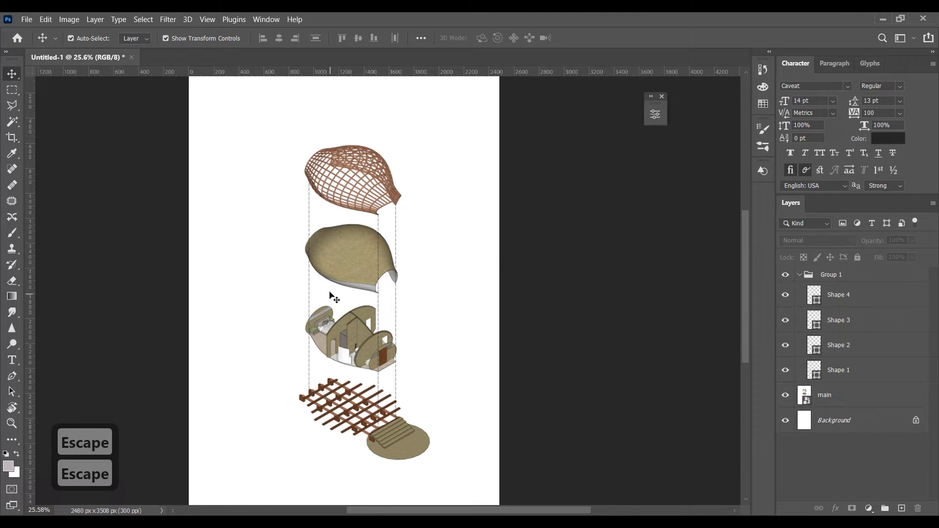
Rename the group holding the dashed lines as Vertical Lines and collapse it.
{"action": "double_click", "coordinate": [831, 276]}
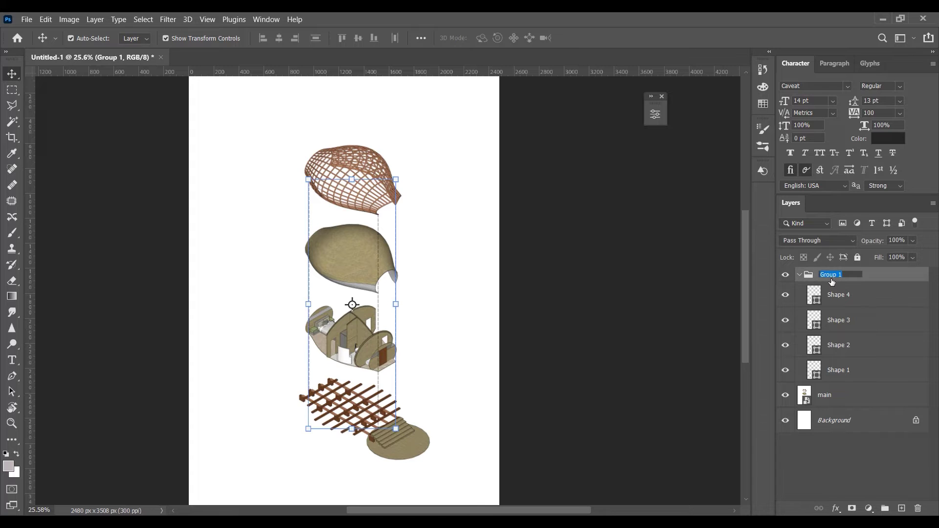
{"action": "type", "text": "Vertical Lines"}
{"action": "left_click", "coordinate": [799, 276]}
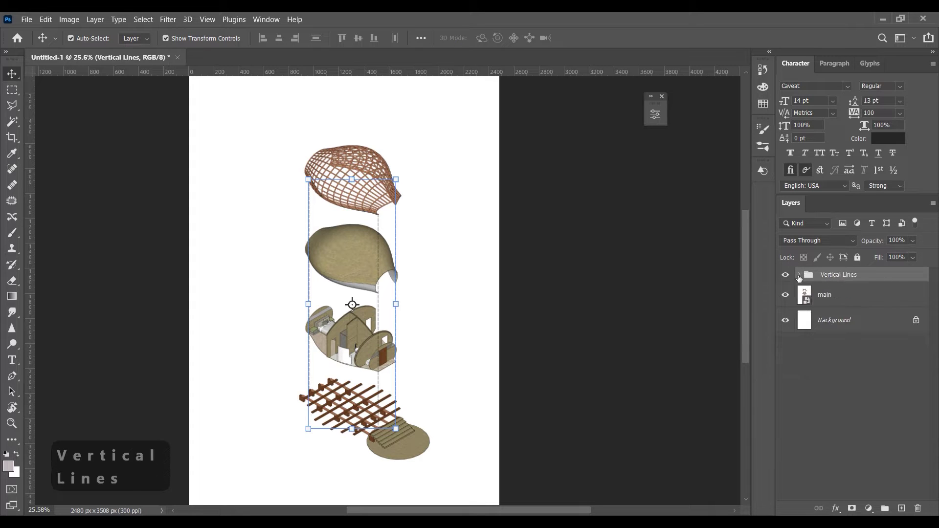
Lock both the main layer and the Vertical Lines group.
{"action": "left_click", "coordinate": [904, 299]}
{"action": "left_click", "coordinate": [857, 257]}
{"action": "left_click", "coordinate": [874, 277]}
{"action": "left_click", "coordinate": [857, 257]}
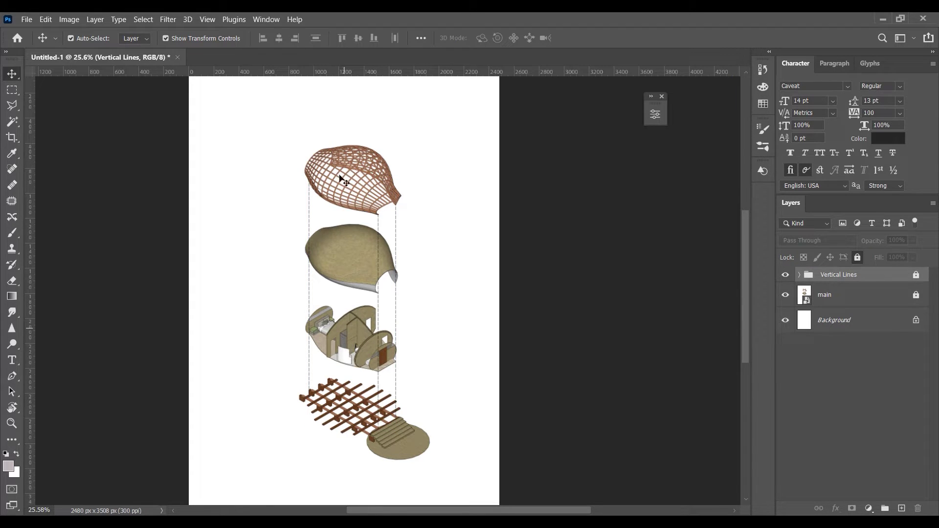
Draw a dashed circle about 476 px in diameter beside the lattice shell, using the Ellipse tool.
{"action": "left_click", "coordinate": [15, 447]}
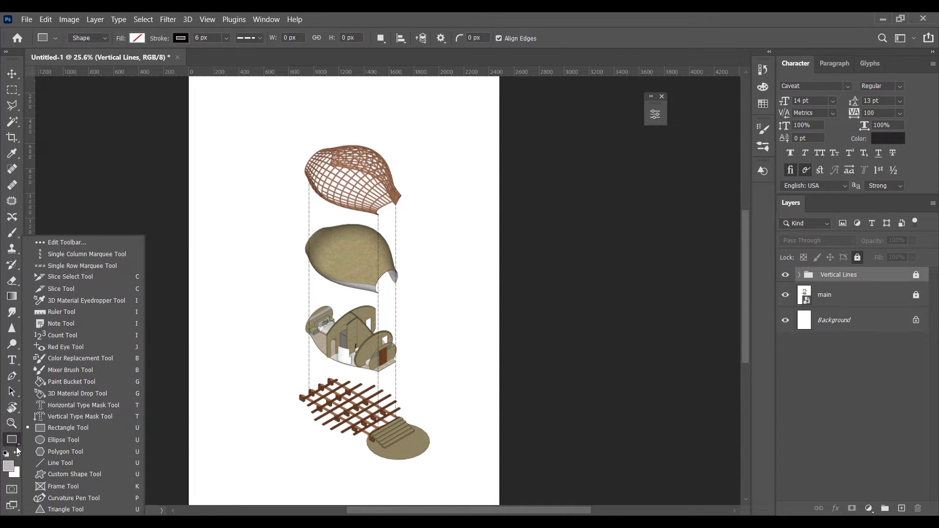
{"action": "left_click", "coordinate": [51, 442]}
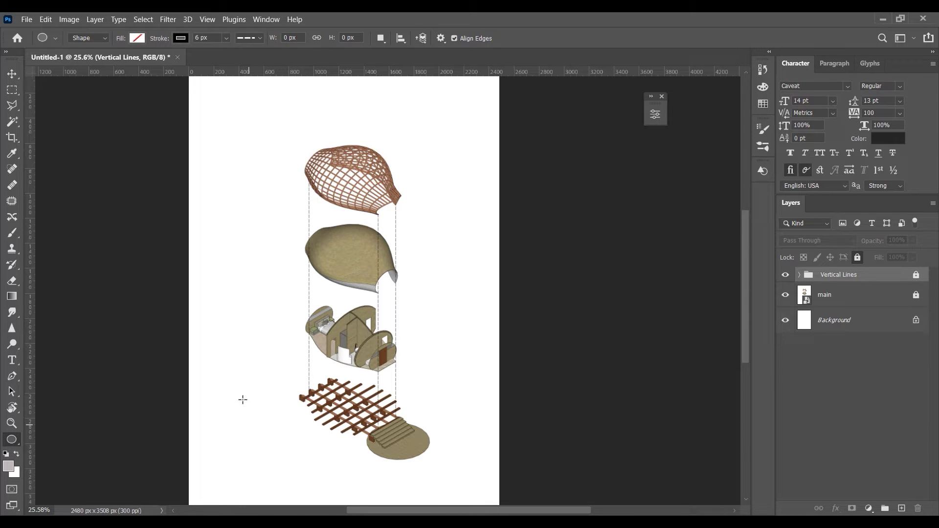
{"action": "left_click_drag", "start_coordinate": [253, 169], "coordinate": [291, 140]}
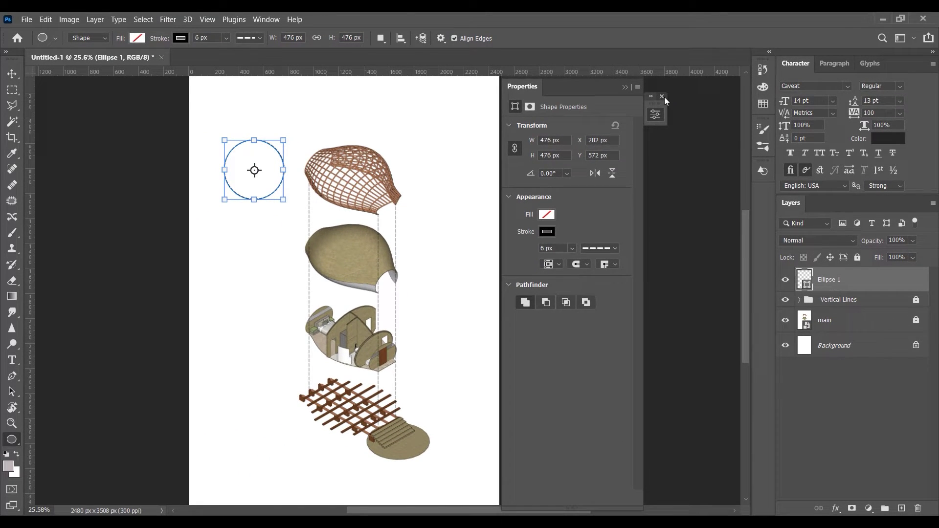
Reopen the shape properties, place them clear of the page, and deselect the dashed circle.
{"action": "left_click", "coordinate": [665, 97]}
{"action": "left_click", "coordinate": [261, 20]}
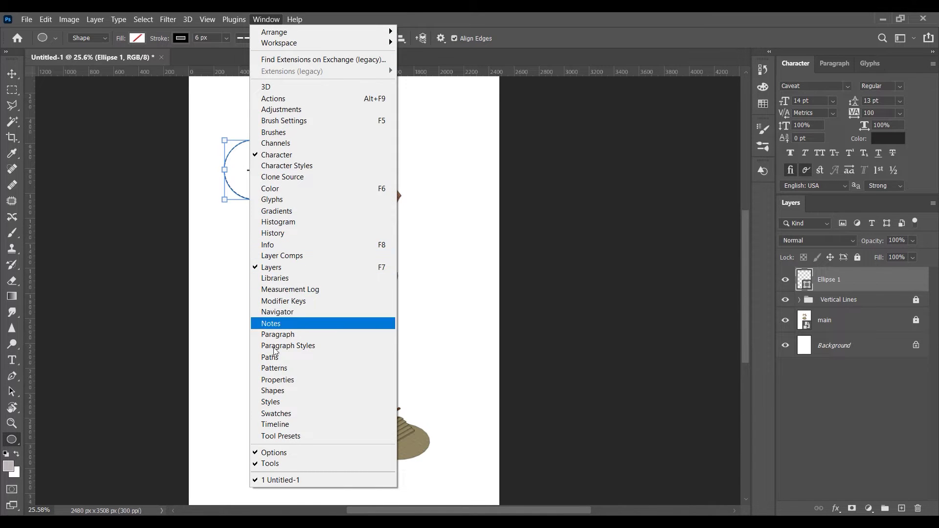
{"action": "left_click", "coordinate": [268, 381]}
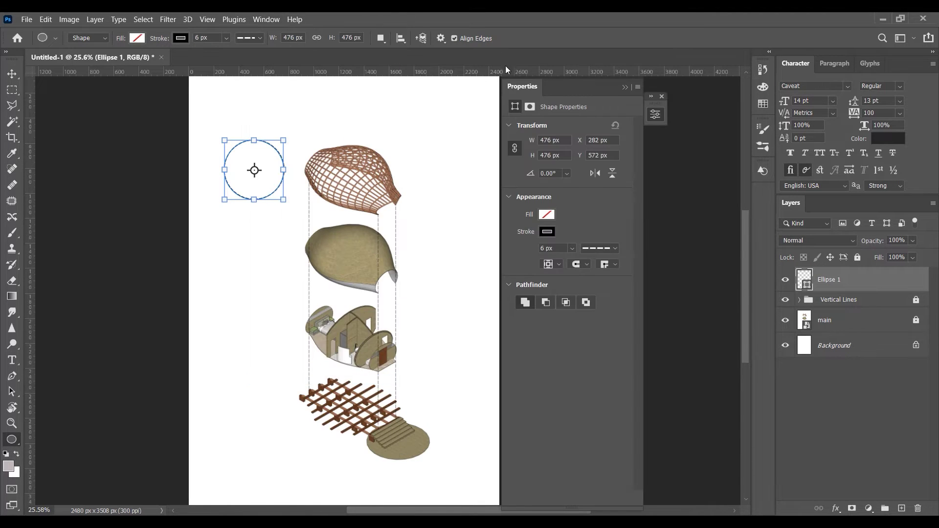
{"action": "left_click_drag", "start_coordinate": [592, 89], "coordinate": [683, 82]}
{"action": "left_click", "coordinate": [11, 73]}
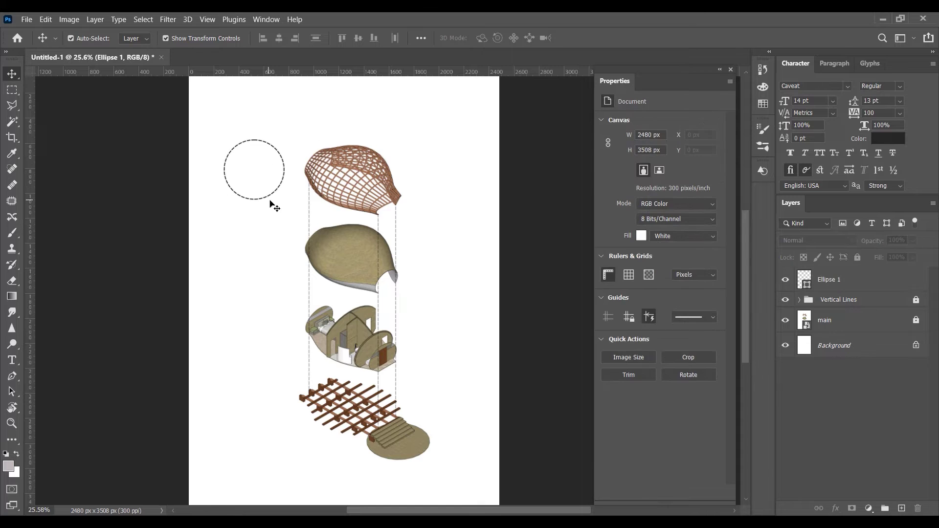
Create a layer group named Detail 1 and put the dashed circle's layer inside it.
{"action": "left_click", "coordinate": [835, 283]}
{"action": "left_click", "coordinate": [886, 508]}
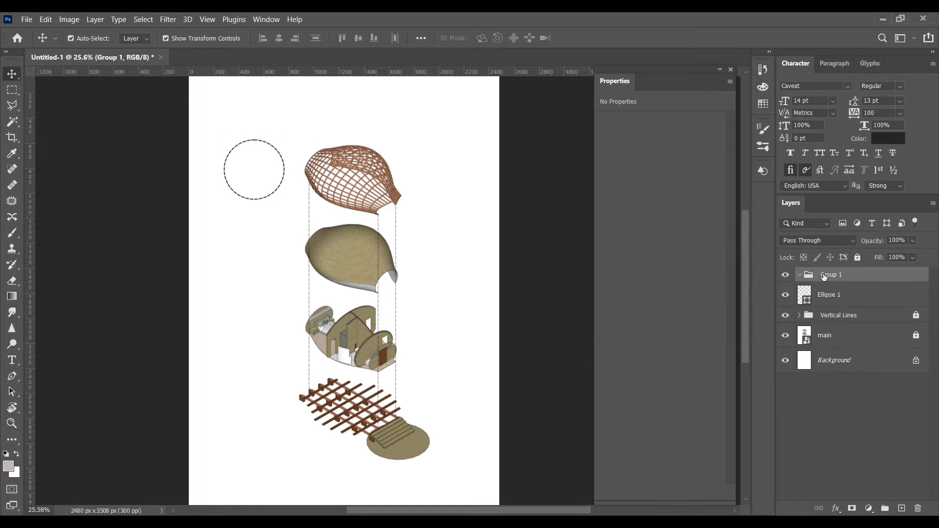
{"action": "double_click", "coordinate": [830, 274]}
{"action": "type", "text": "Detail"}
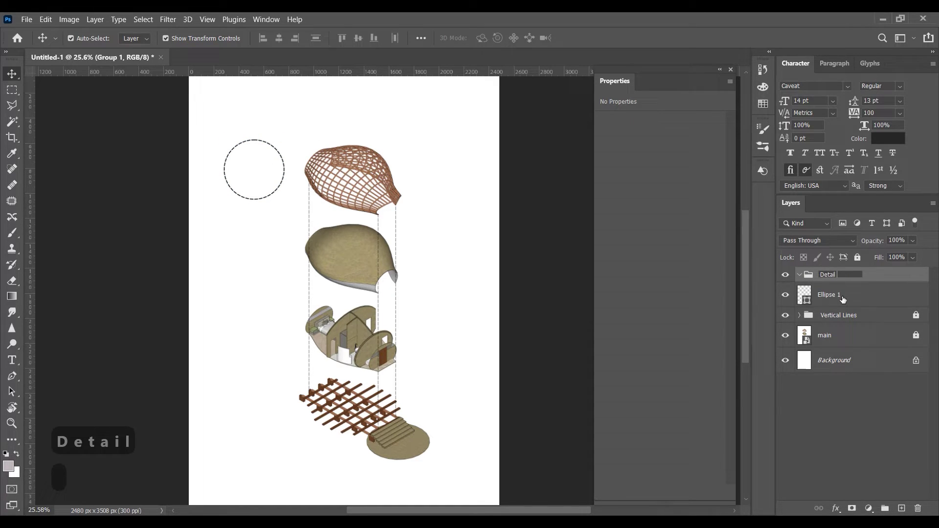
{"action": "type", "text": " 1"}
{"action": "left_click", "coordinate": [866, 393]}
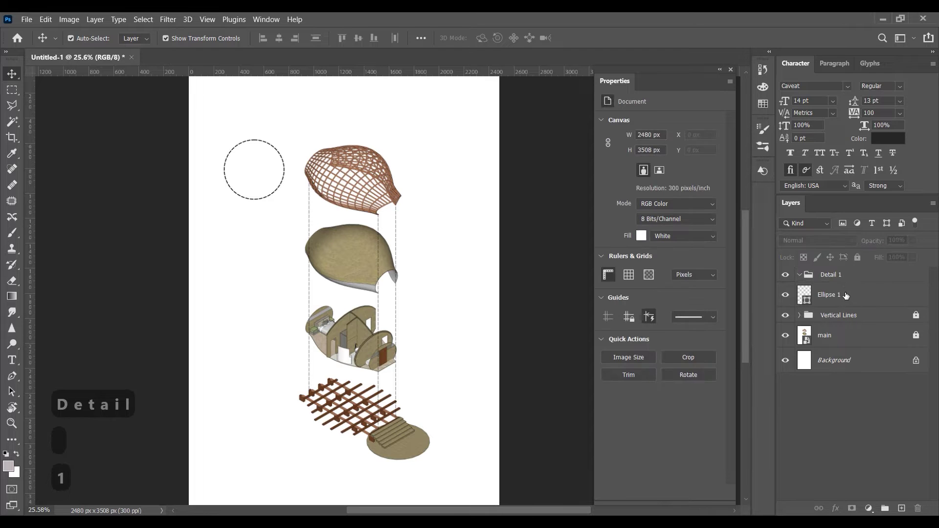
{"action": "left_click", "coordinate": [809, 290]}
Draw a horizontal dashed line about 339 px long from the circle's right edge to a joint on the lattice.
{"action": "scroll", "coordinate": [293, 158], "scroll_direction": "up", "scroll_amount": 1}
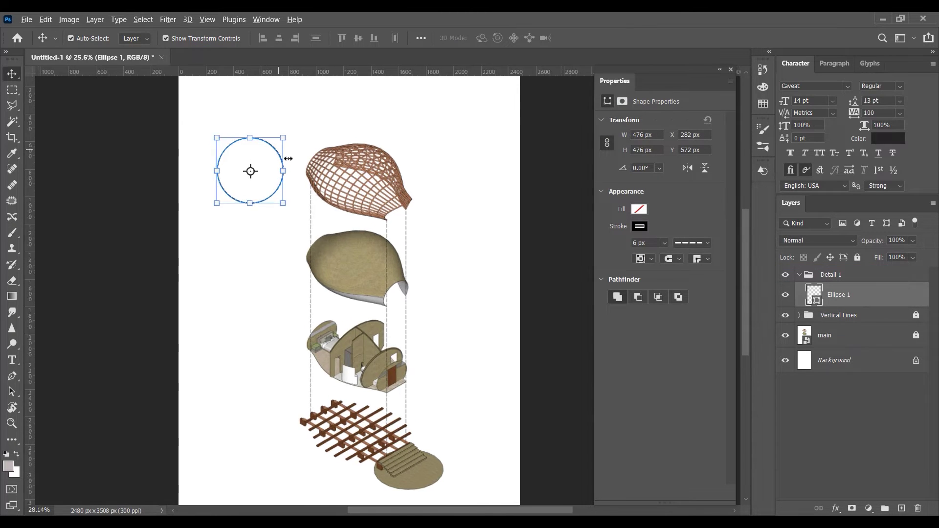
{"action": "scroll", "coordinate": [289, 158], "scroll_direction": "up", "scroll_amount": 6}
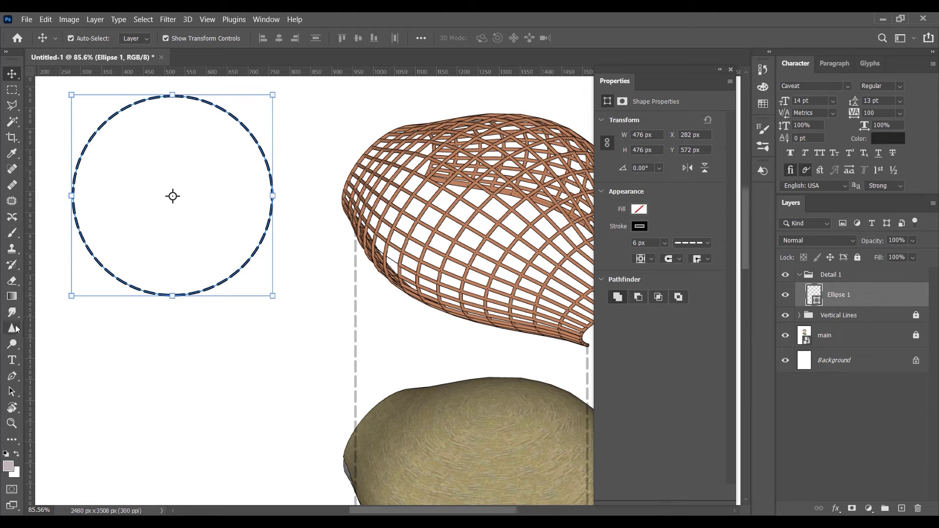
{"action": "left_click", "coordinate": [12, 392]}
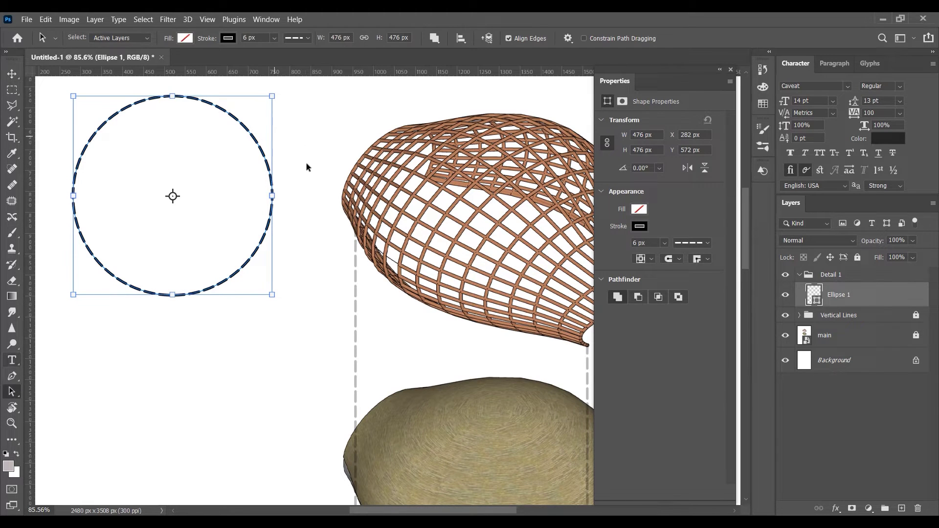
{"action": "left_click", "coordinate": [12, 376]}
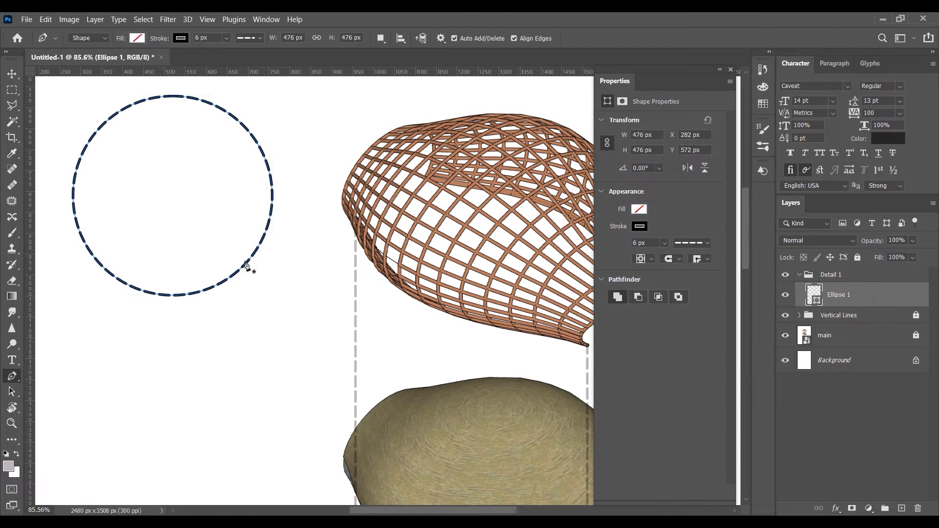
{"action": "left_click", "coordinate": [273, 203]}
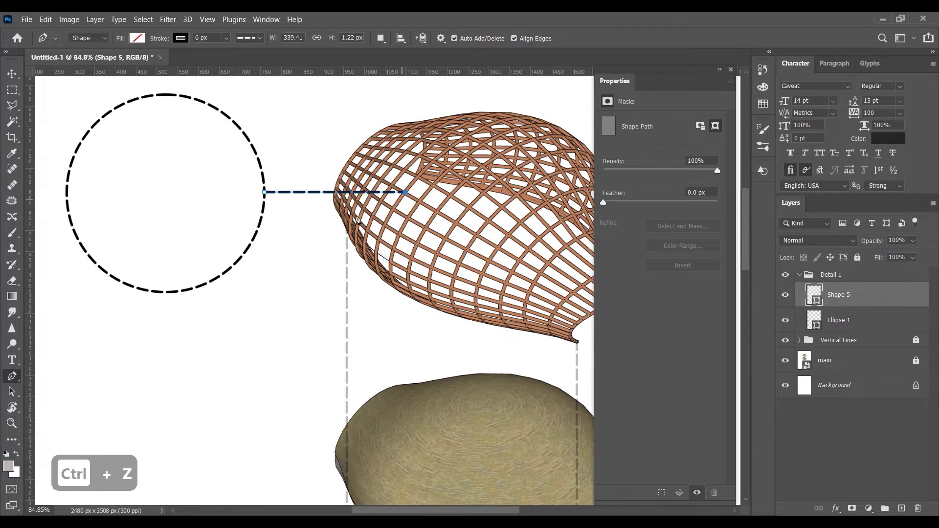
{"action": "scroll", "coordinate": [304, 189], "scroll_direction": "down", "scroll_amount": 3}
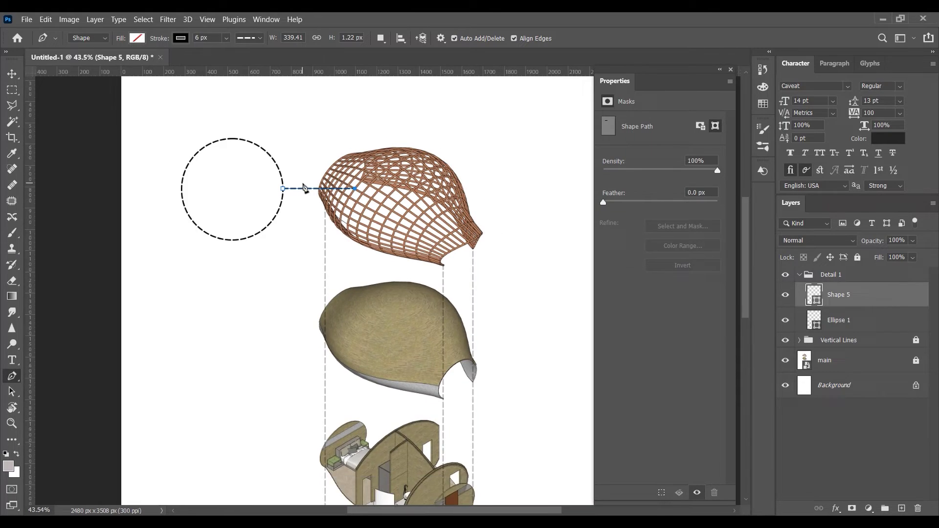
Draw a small circle about 20 px across, centred on the leader line's end at the lattice joint.
{"action": "scroll", "coordinate": [352, 192], "scroll_direction": "up", "scroll_amount": 5}
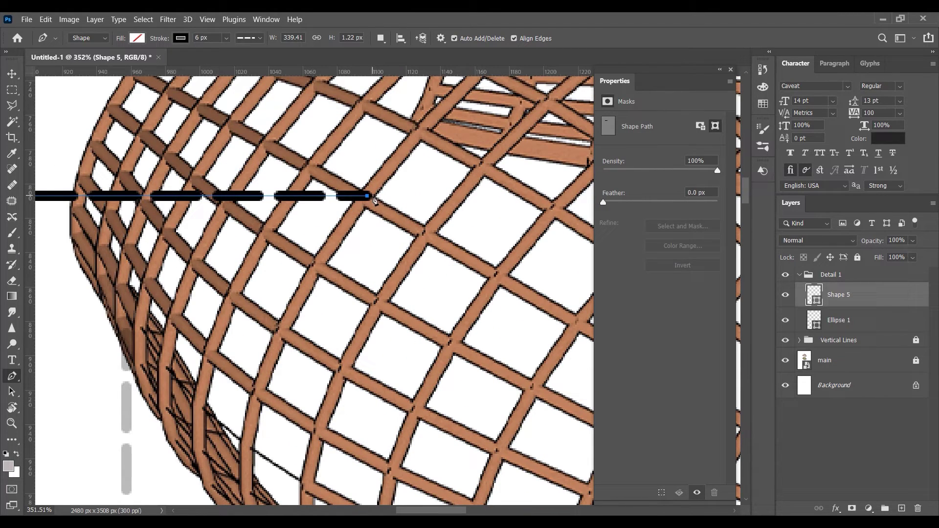
{"action": "key", "text": "u"}
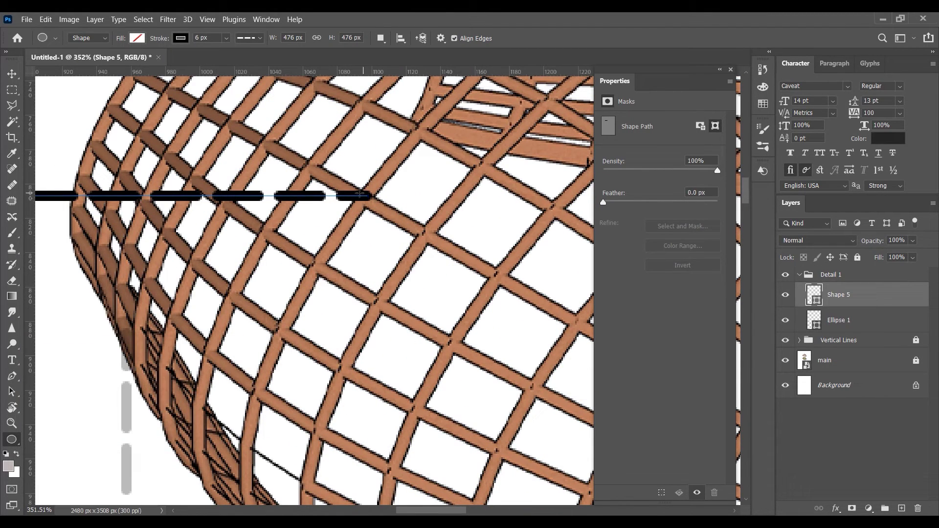
{"action": "left_click_drag", "start_coordinate": [366, 197], "coordinate": [398, 178]}
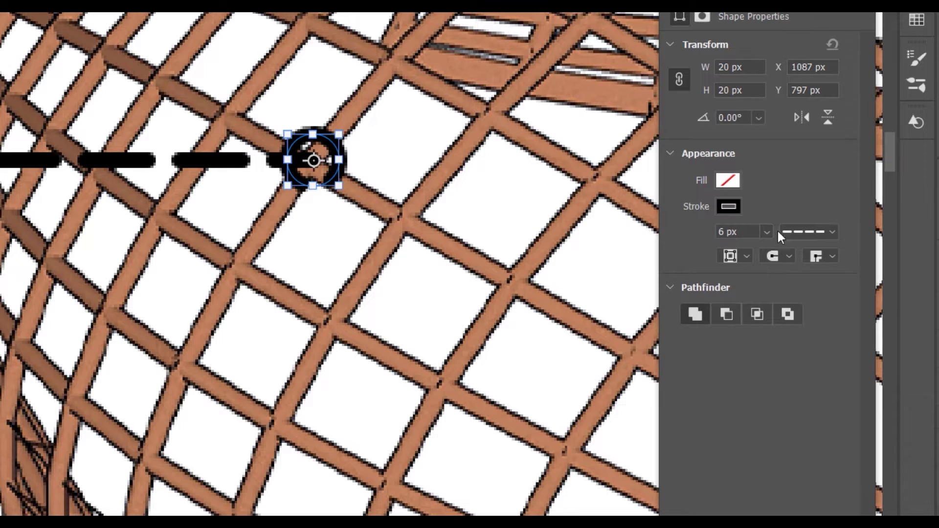
Give the leader line's end circle a pure RGB red fill and no stroke, and collapse the shape properties.
{"action": "left_click", "coordinate": [726, 182]}
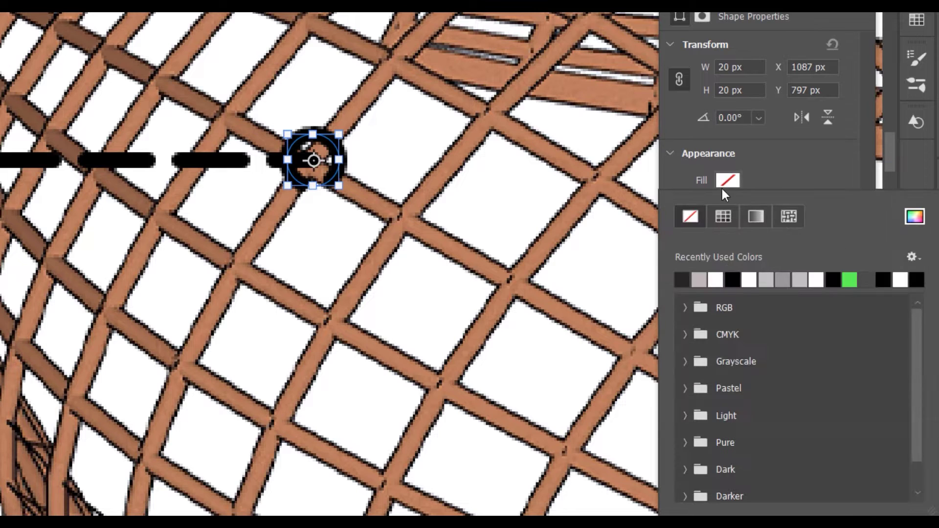
{"action": "left_click", "coordinate": [685, 308]}
{"action": "left_click", "coordinate": [701, 329]}
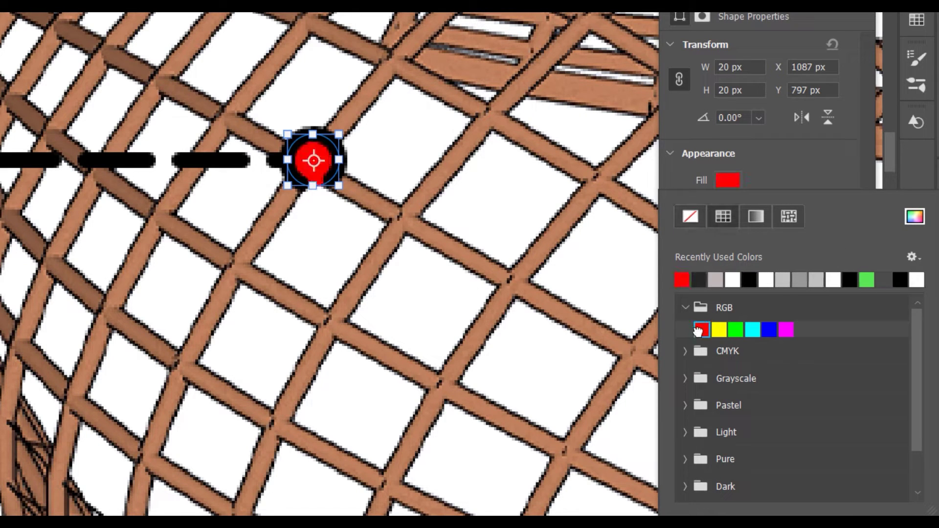
{"action": "left_click", "coordinate": [771, 169]}
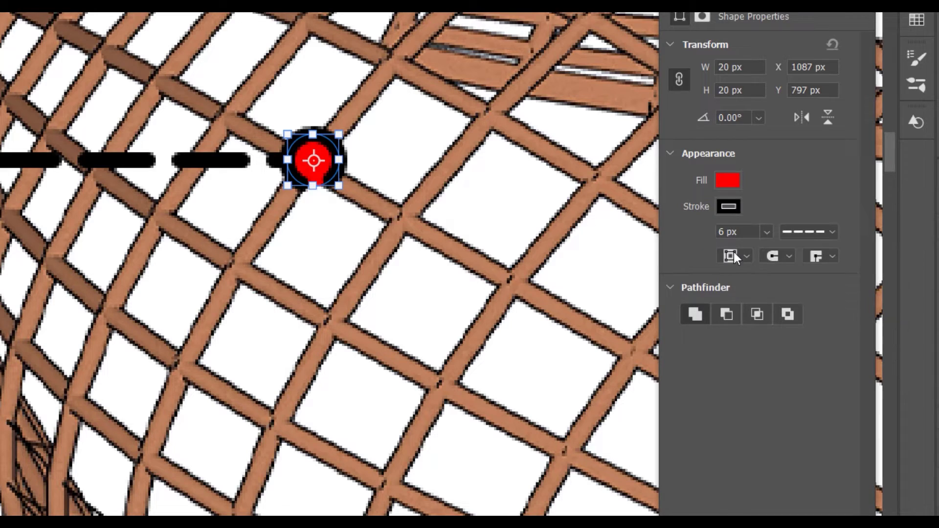
{"action": "left_click", "coordinate": [729, 206]}
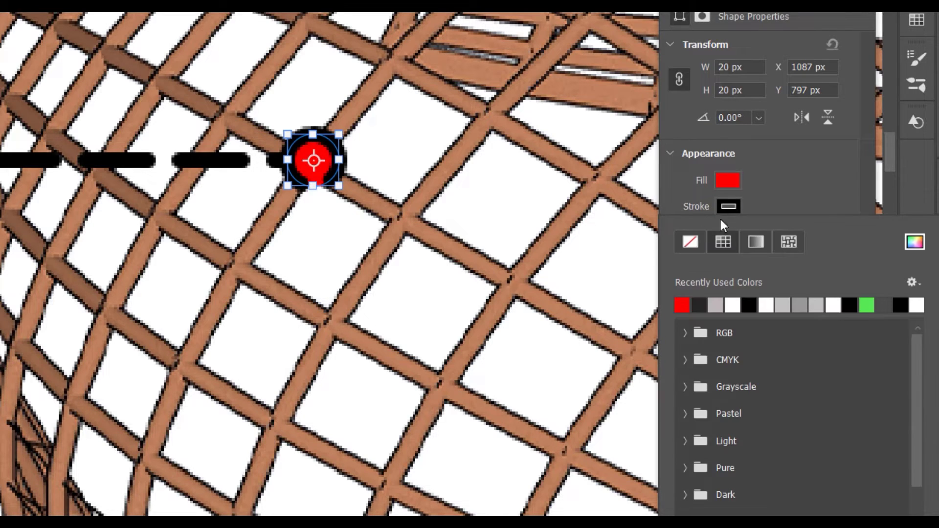
{"action": "left_click", "coordinate": [690, 241]}
{"action": "left_click", "coordinate": [703, 202]}
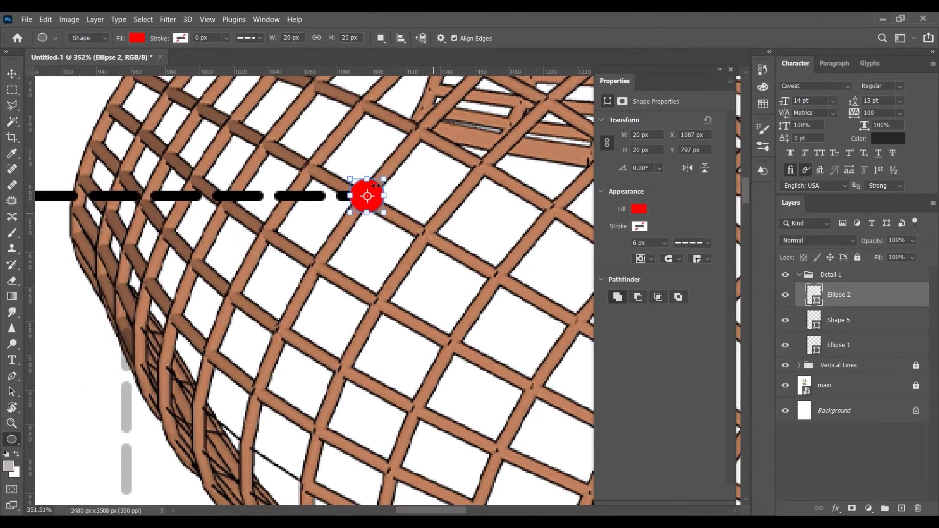
{"action": "left_click", "coordinate": [719, 71]}
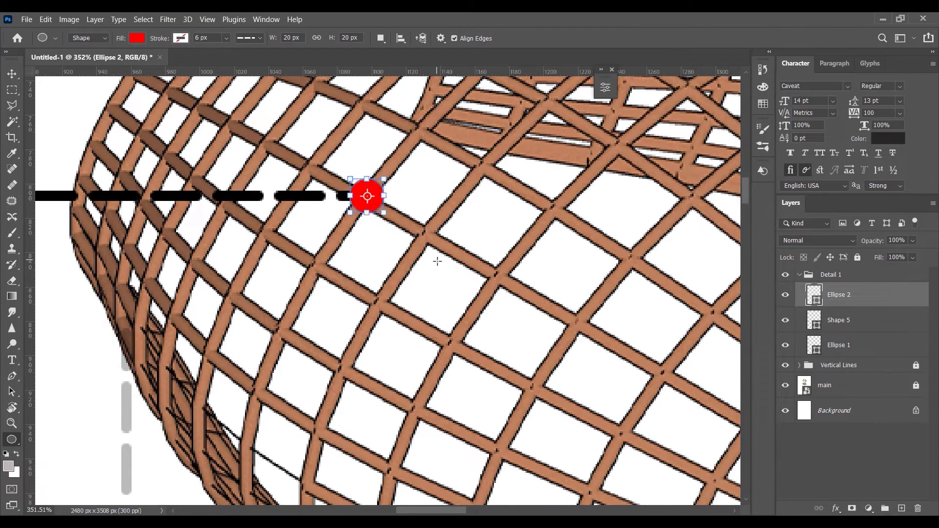
{"action": "scroll", "coordinate": [415, 241], "scroll_direction": "down", "scroll_amount": 10}
{"action": "left_click", "coordinate": [12, 74]}
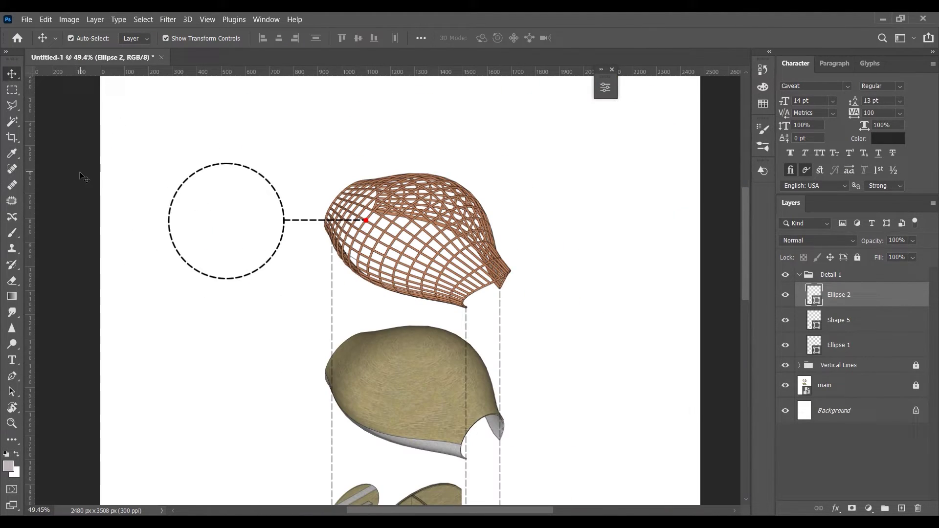
Set the opacity of the large dashed circle and its leader line to 51%.
{"action": "left_click", "coordinate": [387, 258]}
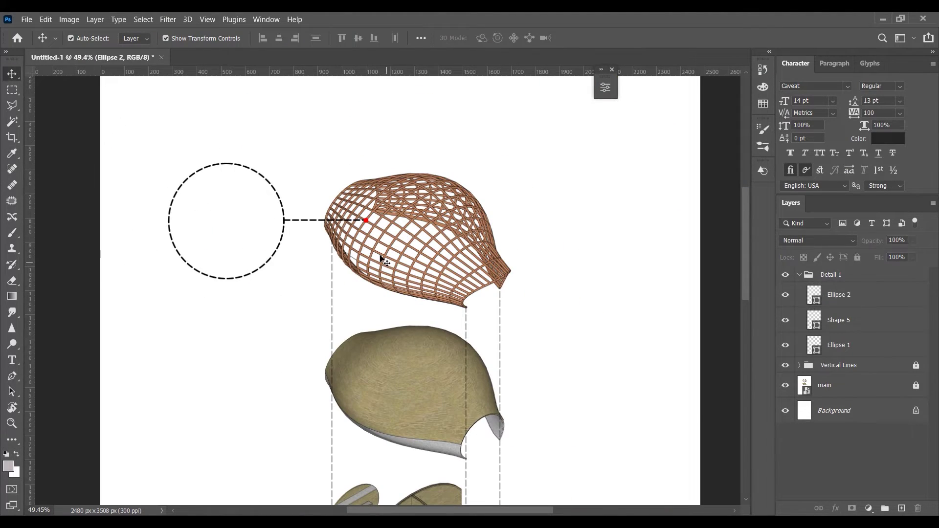
{"action": "left_click", "coordinate": [863, 347]}
{"action": "left_click", "coordinate": [859, 320], "text": "shift"}
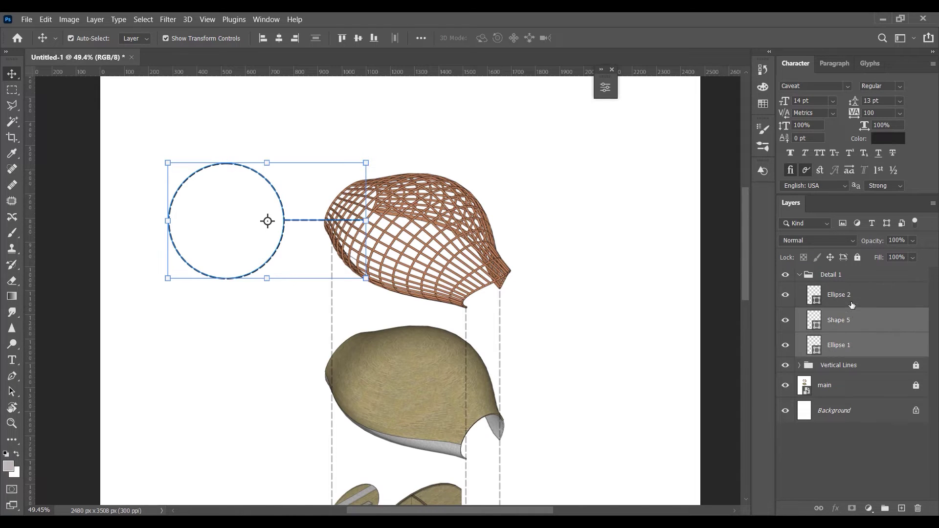
{"action": "left_click", "coordinate": [912, 241]}
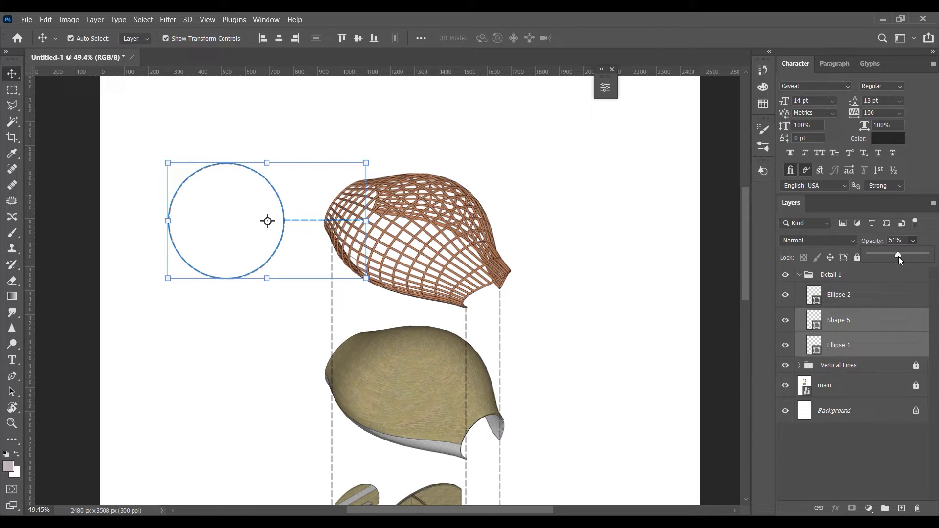
{"action": "left_click", "coordinate": [620, 265]}
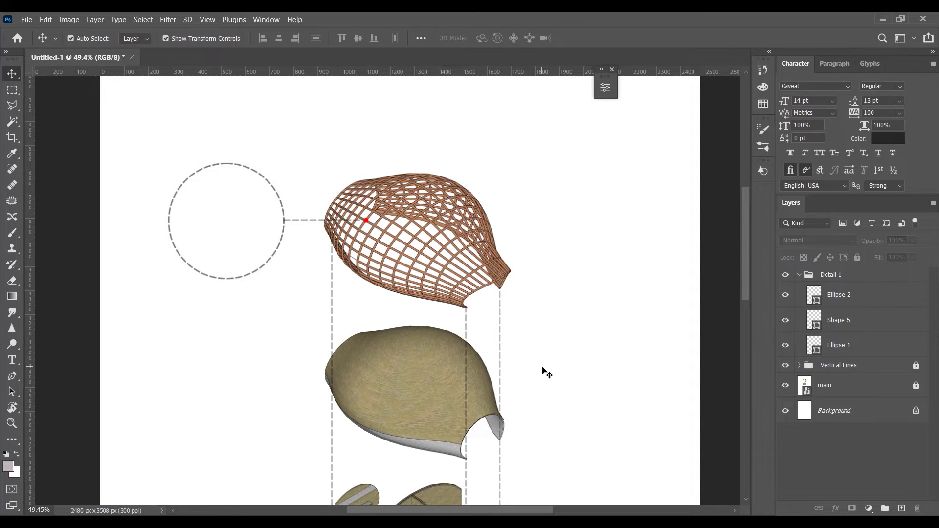
Scale the placed d2 lattice drawing down to 3.92% and centre it over the dashed detail circle.
{"action": "scroll", "coordinate": [383, 262], "scroll_direction": "down", "scroll_amount": 2}
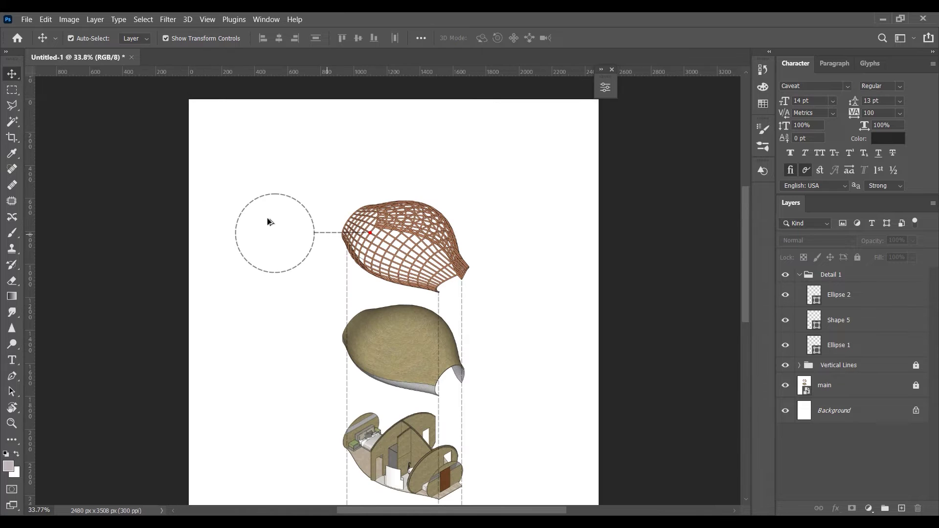
{"action": "scroll", "coordinate": [265, 218], "scroll_direction": "up", "scroll_amount": 1}
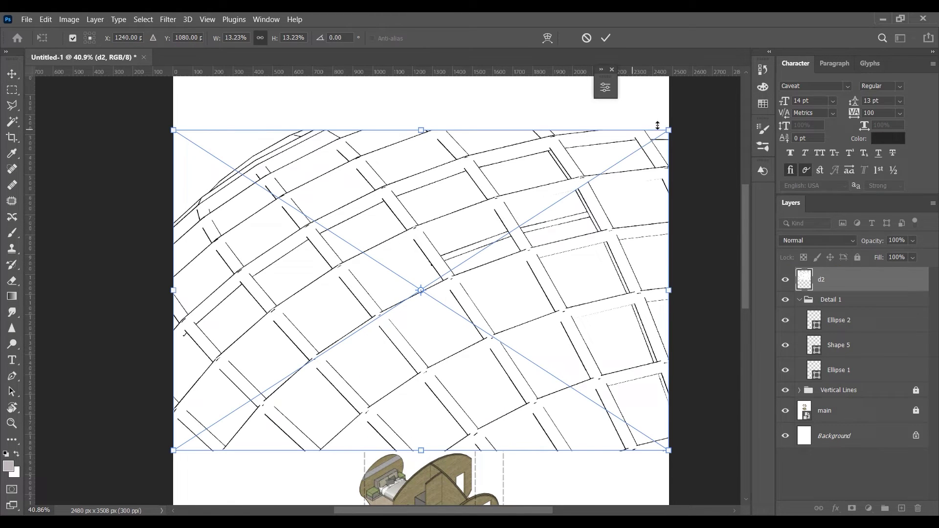
{"action": "left_click_drag", "start_coordinate": [668, 131], "coordinate": [468, 259]}
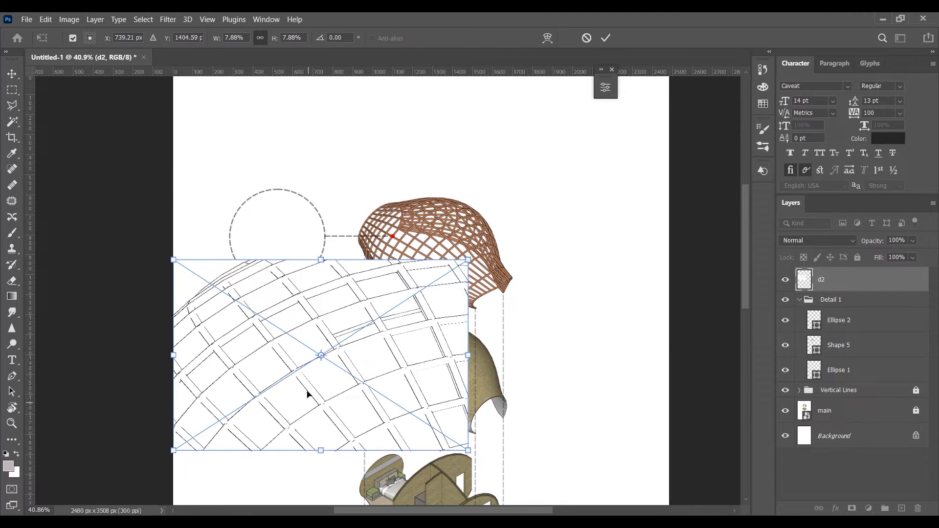
{"action": "left_click_drag", "start_coordinate": [298, 402], "coordinate": [258, 332]}
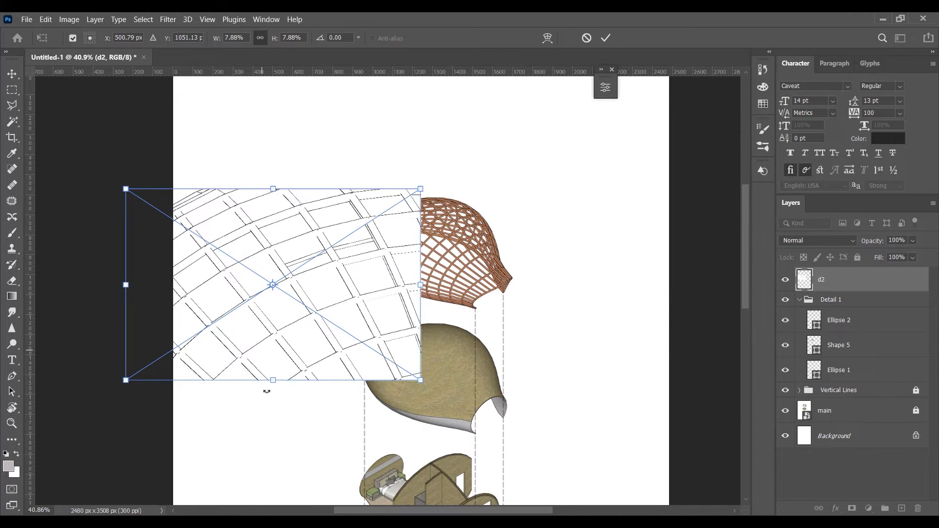
{"action": "left_click_drag", "start_coordinate": [270, 375], "coordinate": [276, 285]}
{"action": "left_click_drag", "start_coordinate": [303, 254], "coordinate": [306, 256]}
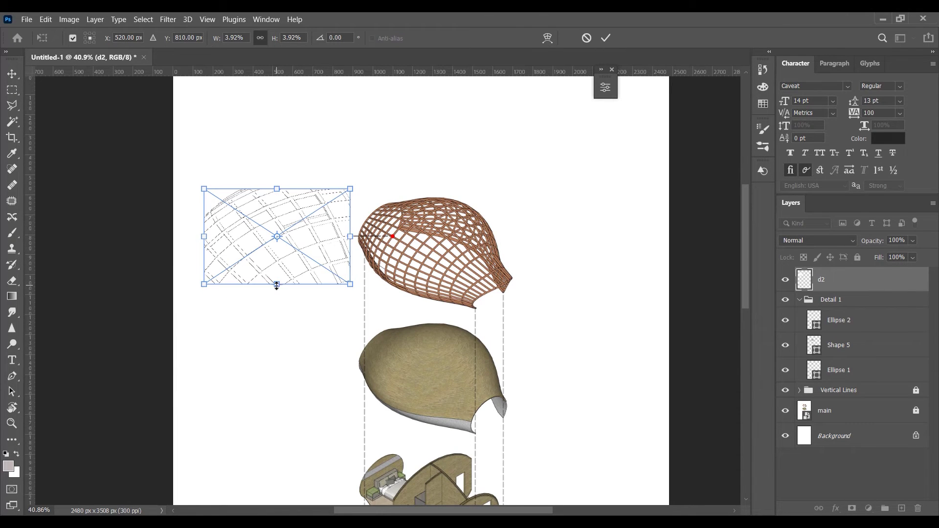
{"action": "left_click_drag", "start_coordinate": [277, 287], "coordinate": [276, 288]}
{"action": "left_click", "coordinate": [606, 38]}
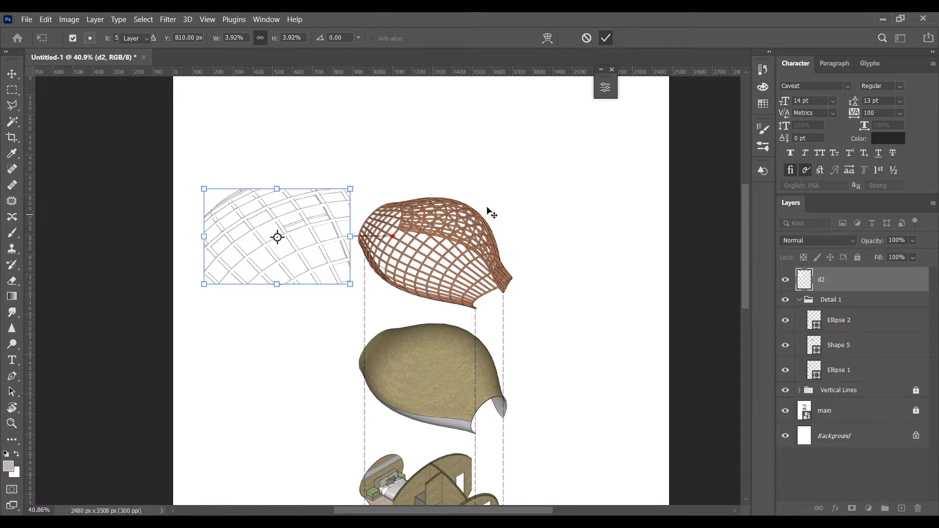
Mask the d2 lattice drawing to the outline of the dashed detail circle.
{"action": "key", "text": "ctrl+d"}
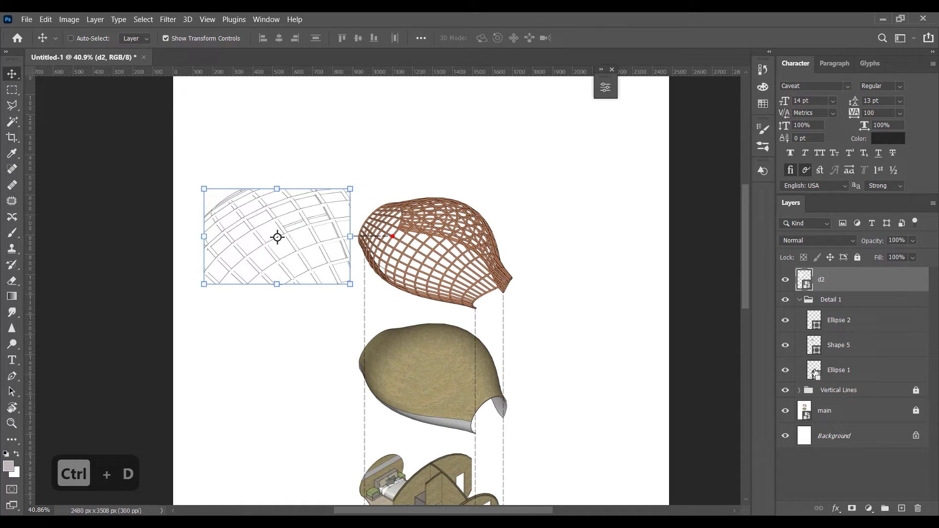
{"action": "left_click", "coordinate": [816, 374], "text": "ctrl"}
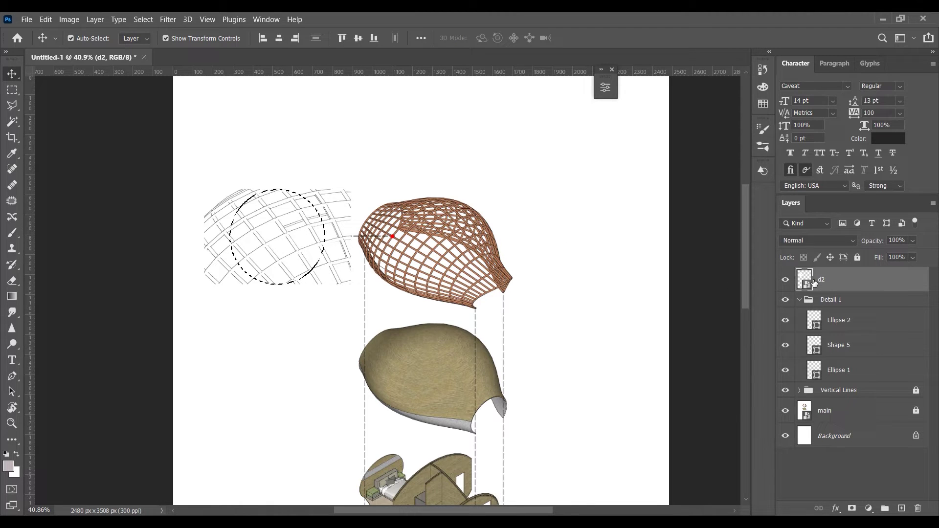
{"action": "left_click", "coordinate": [851, 509]}
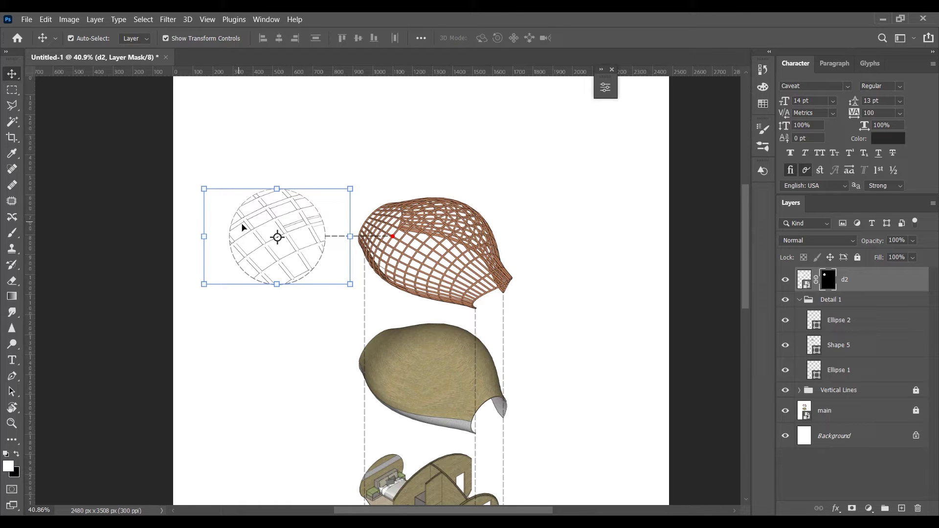
Scale the masked lattice drawing to 94.83% about its centre so it sits just inside the dashed circle.
{"action": "scroll", "coordinate": [247, 207], "scroll_direction": "up", "scroll_amount": 5}
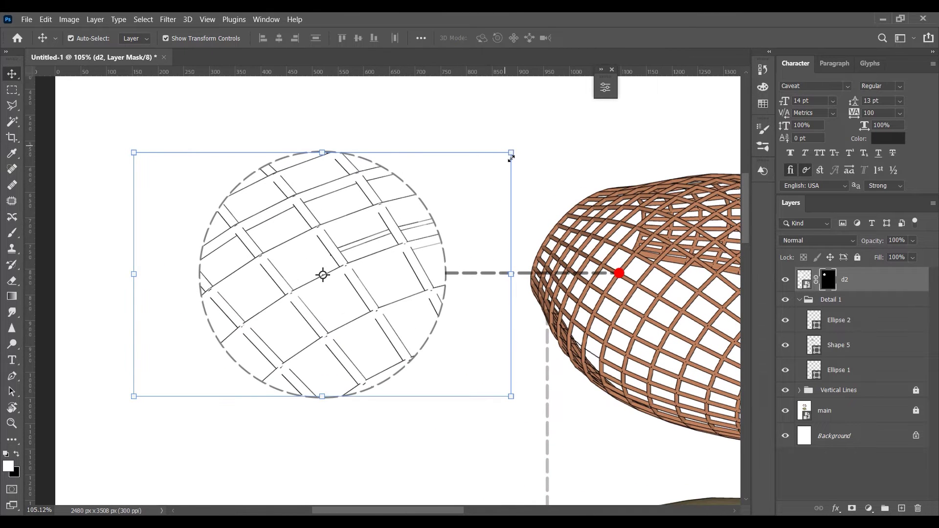
{"action": "left_click_drag", "start_coordinate": [510, 153], "coordinate": [489, 172]}
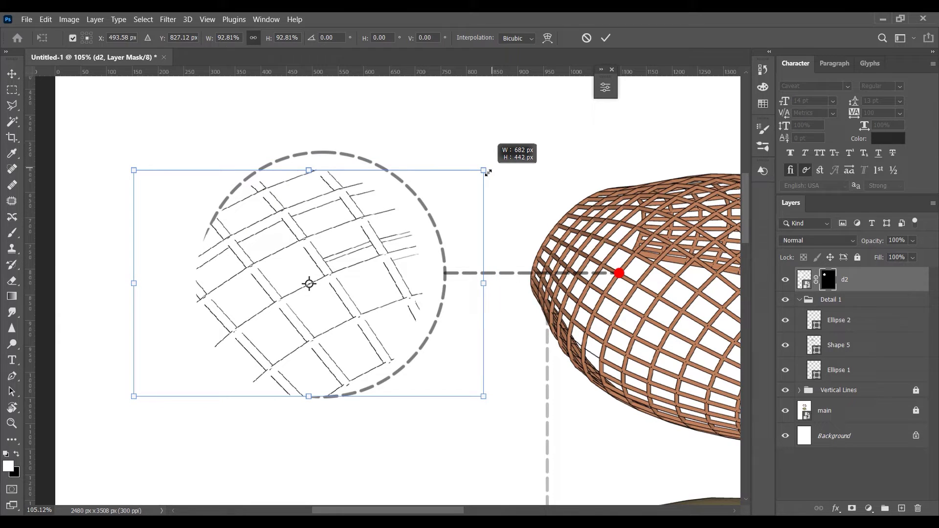
{"action": "left_click_drag", "start_coordinate": [488, 173], "coordinate": [506, 161]}
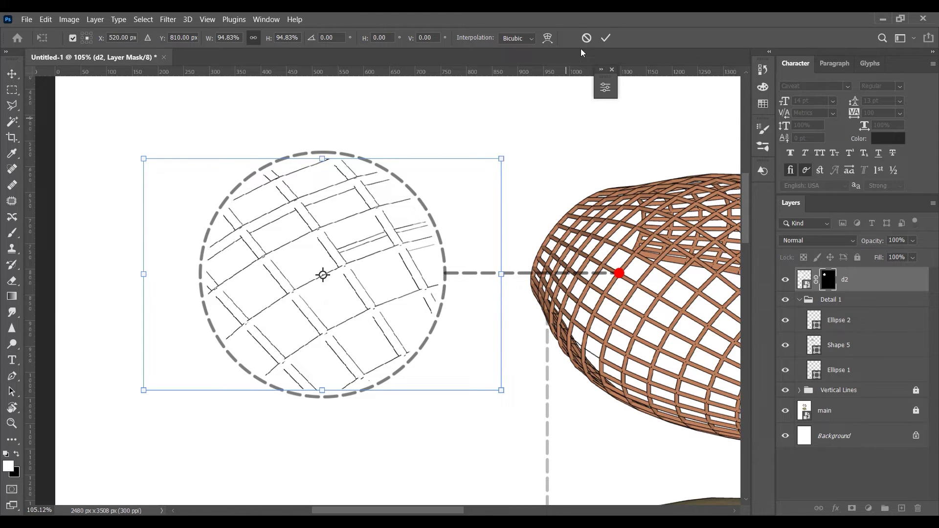
{"action": "left_click", "coordinate": [607, 38]}
Put the lattice drawing in the Detail 1 group and duplicate that group as Detail 2.
{"action": "scroll", "coordinate": [323, 301], "scroll_direction": "down", "scroll_amount": 5}
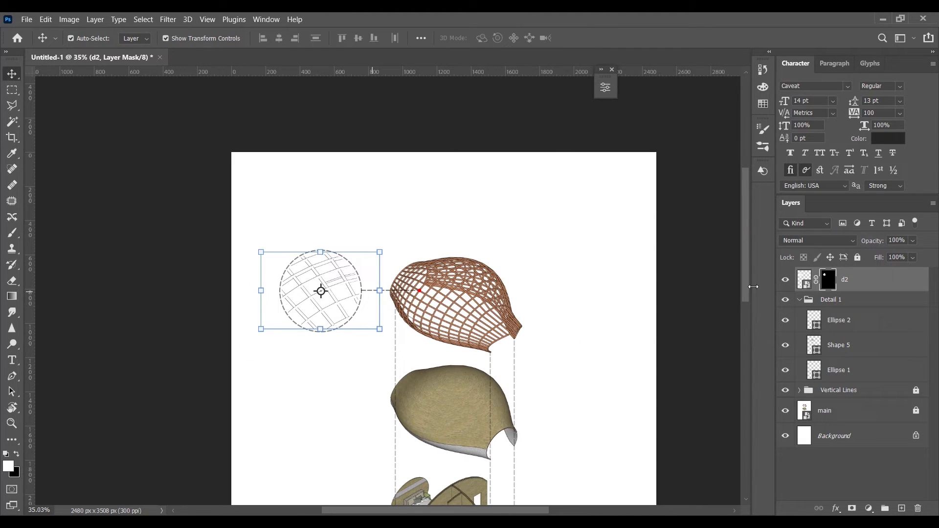
{"action": "left_click_drag", "start_coordinate": [806, 282], "coordinate": [901, 509]}
{"action": "left_click", "coordinate": [800, 275]}
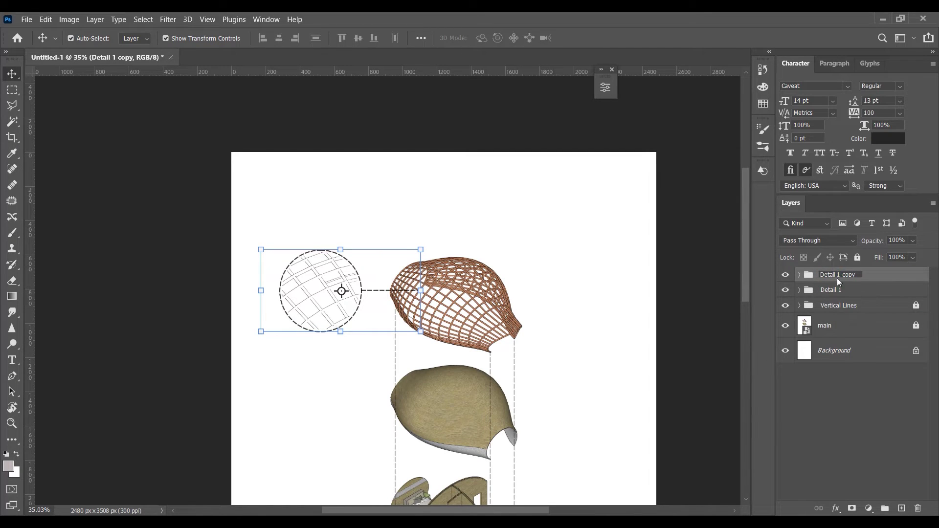
{"action": "type", "text": "2"}
{"action": "key", "text": "Return"}
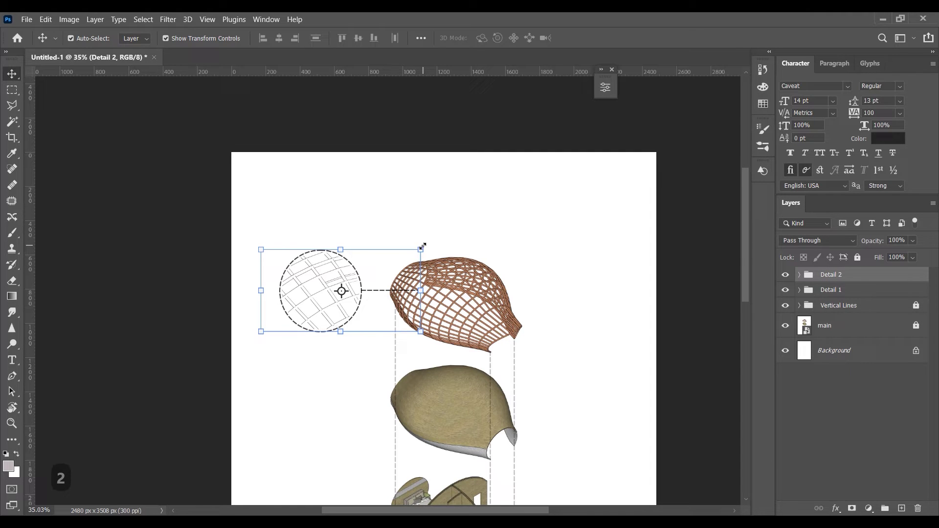
Move the Detail 2 callout straight down beside the thatched shell.
{"action": "key", "text": "ctrl+t"}
{"action": "scroll", "coordinate": [456, 196], "scroll_direction": "down", "scroll_amount": 2}
{"action": "left_click_drag", "start_coordinate": [312, 221], "coordinate": [312, 308]}
{"action": "scroll", "coordinate": [343, 231], "scroll_direction": "down", "scroll_amount": 3}
{"action": "key", "text": "Return"}
Duplicate the Detail 2 callout twice, placing one copy beside the interior rooms and the other beside the timber base.
{"action": "left_click_drag", "start_coordinate": [831, 274], "coordinate": [902, 507]}
{"action": "key", "text": "ctrl+t"}
{"action": "left_click_drag", "start_coordinate": [318, 224], "coordinate": [317, 337]}
{"action": "scroll", "coordinate": [318, 336], "scroll_direction": "down", "scroll_amount": 3}
{"action": "key", "text": "ctrl+j"}
{"action": "left_click_drag", "start_coordinate": [294, 273], "coordinate": [293, 423]}
Shift the interior and thatched shell callouts slightly down to even out the spacing of the detail circles.
{"action": "left_click", "coordinate": [320, 290]}
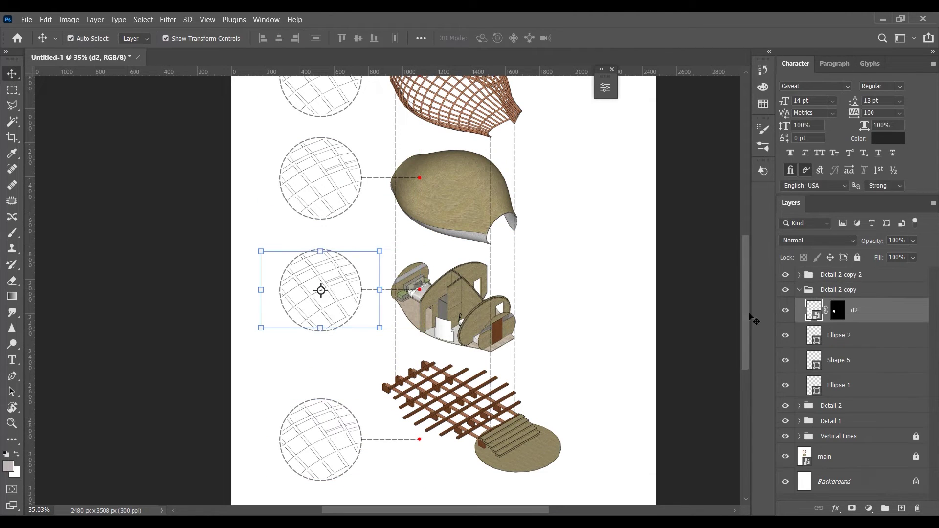
{"action": "left_click", "coordinate": [838, 289]}
{"action": "left_click_drag", "start_coordinate": [305, 313], "coordinate": [306, 332]}
{"action": "scroll", "coordinate": [300, 360], "scroll_direction": "down", "scroll_amount": 2}
{"action": "key", "text": "Return"}
{"action": "scroll", "coordinate": [356, 272], "scroll_direction": "up", "scroll_amount": 2}
{"action": "left_click", "coordinate": [293, 224]}
{"action": "left_click", "coordinate": [831, 405]}
{"action": "left_click_drag", "start_coordinate": [284, 212], "coordinate": [283, 226]}
{"action": "scroll", "coordinate": [622, 299], "scroll_direction": "down", "scroll_amount": 2}
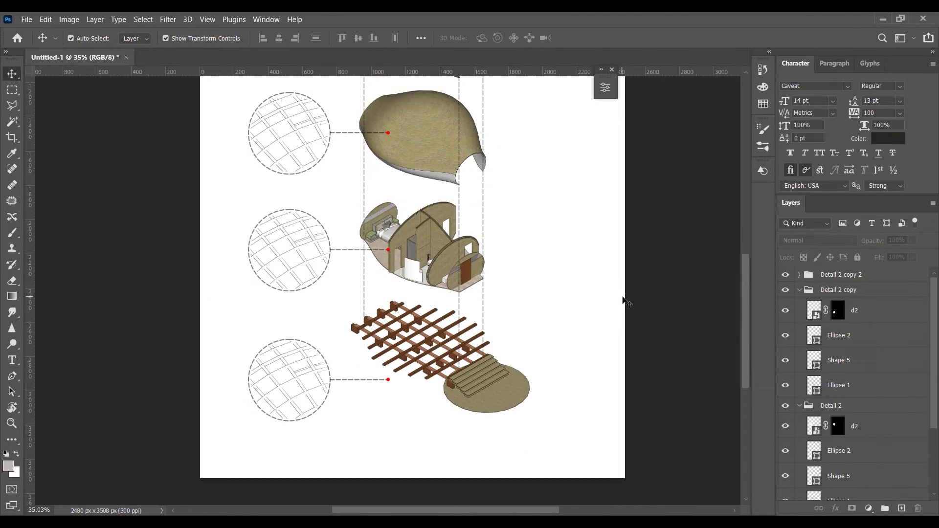
Delete the lattice drawing from the thatched shell's callout in the Detail 2 group.
{"action": "scroll", "coordinate": [622, 300], "scroll_direction": "up", "scroll_amount": 3}
{"action": "left_click", "coordinate": [289, 299]}
{"action": "key", "text": "Delete"}
{"action": "left_click_drag", "start_coordinate": [403, 245], "coordinate": [299, 293]}
{"action": "key", "text": "ctrl+z"}
{"action": "key", "text": "ctrl+z"}
Scale the placed Thatch-Ridge-Detail drawing down and centre it in the thatched shell's circle, with its opacity at 100%.
{"action": "left_click_drag", "start_coordinate": [289, 416], "coordinate": [289, 329]}
{"action": "left_click_drag", "start_coordinate": [283, 291], "coordinate": [293, 296]}
{"action": "scroll", "coordinate": [292, 295], "scroll_direction": "up", "scroll_amount": 5}
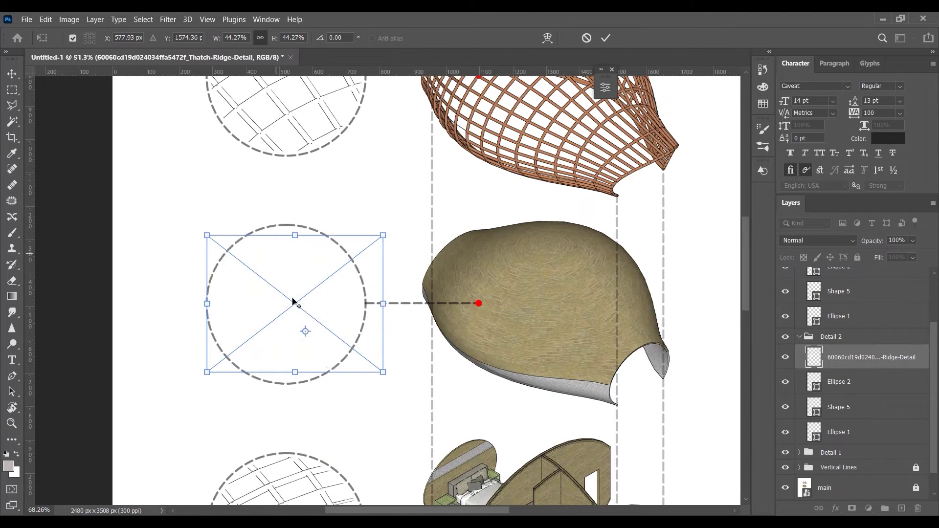
{"action": "left_click", "coordinate": [912, 240]}
{"action": "left_click_drag", "start_coordinate": [928, 255], "coordinate": [896, 256]}
{"action": "left_click_drag", "start_coordinate": [295, 293], "coordinate": [295, 305]}
{"action": "left_click_drag", "start_coordinate": [389, 247], "coordinate": [369, 262]}
{"action": "left_click_drag", "start_coordinate": [283, 312], "coordinate": [282, 300]}
{"action": "left_click_drag", "start_coordinate": [368, 252], "coordinate": [364, 260]}
{"action": "key", "text": "Up"}
{"action": "key", "text": "Up"}
{"action": "key", "text": "Up"}
{"action": "key", "text": "Up"}
{"action": "key", "text": "Up"}
{"action": "left_click", "coordinate": [605, 38]}
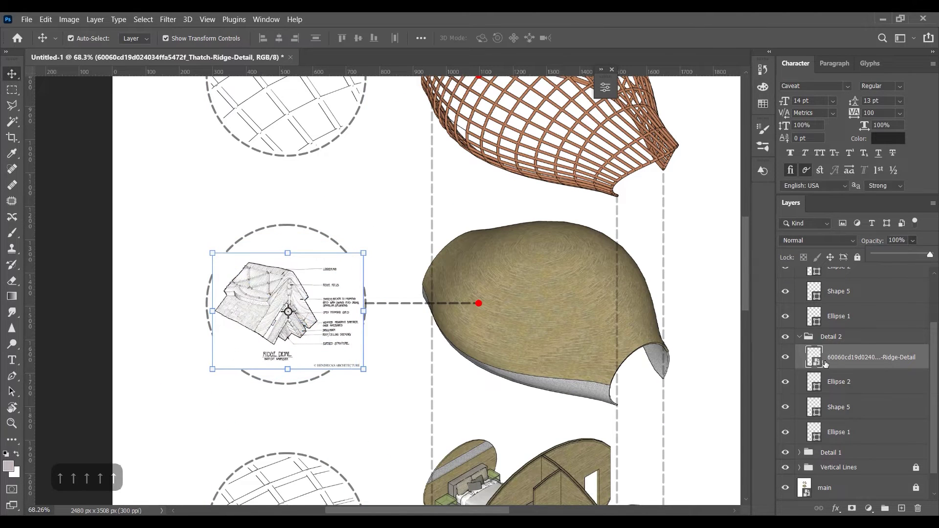
Mask the ridge detail drawing to the outline of the Detail 2 dashed circle.
{"action": "left_click", "coordinate": [837, 382]}
{"action": "left_click", "coordinate": [836, 435]}
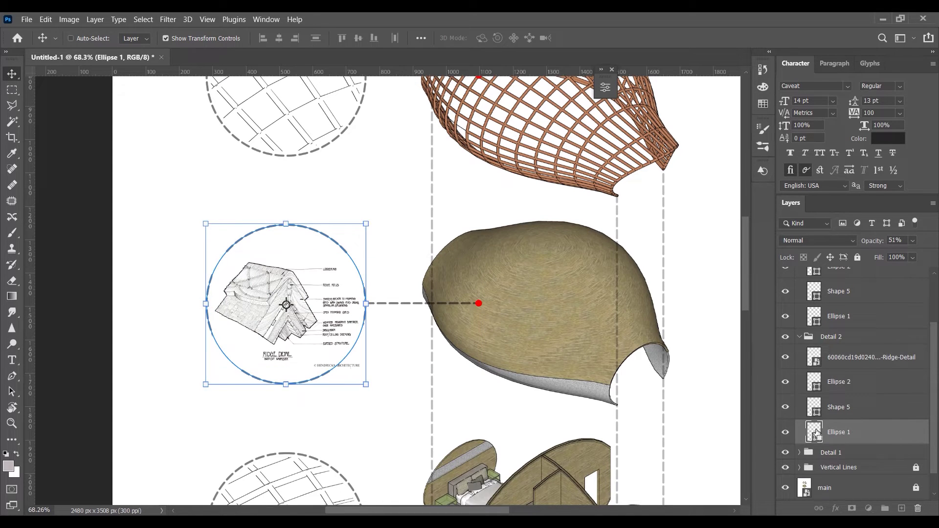
{"action": "left_click", "coordinate": [816, 432], "text": "ctrl"}
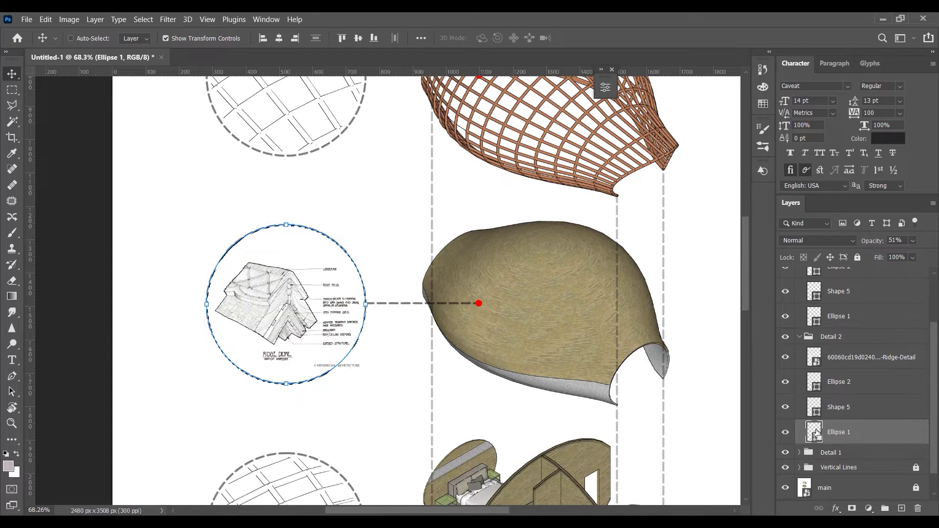
{"action": "left_click", "coordinate": [842, 367]}
{"action": "left_click", "coordinate": [853, 509]}
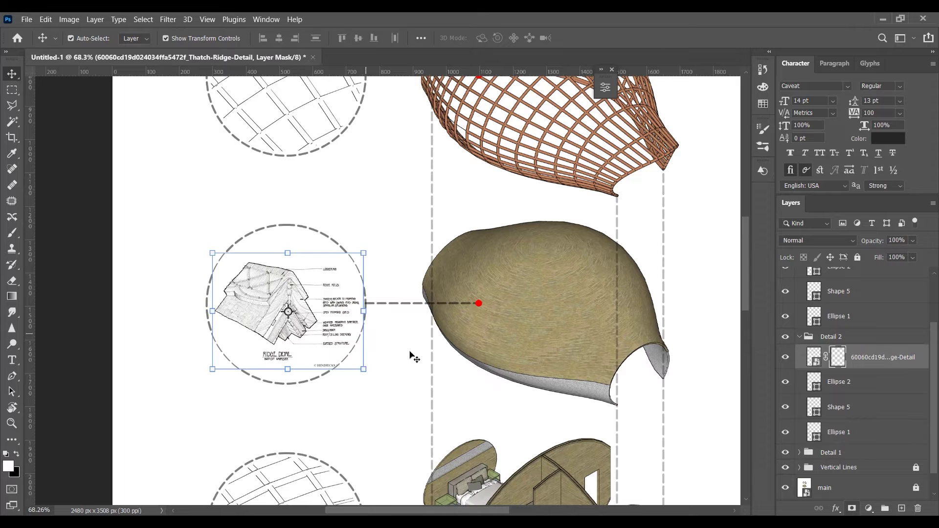
{"action": "left_click", "coordinate": [401, 283]}
Scale the masked ridge detail drawing to 97.22% about its centre.
{"action": "left_click", "coordinate": [319, 290]}
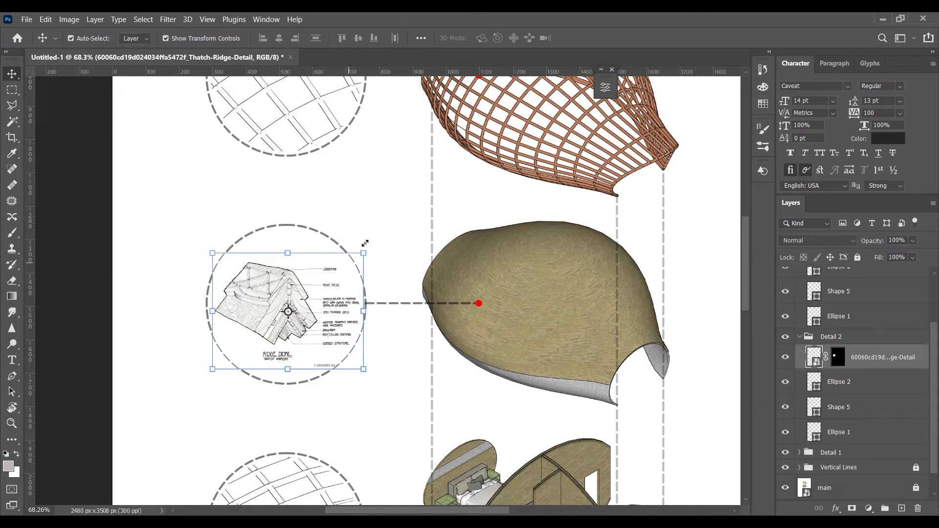
{"action": "left_click_drag", "start_coordinate": [363, 251], "coordinate": [362, 252]}
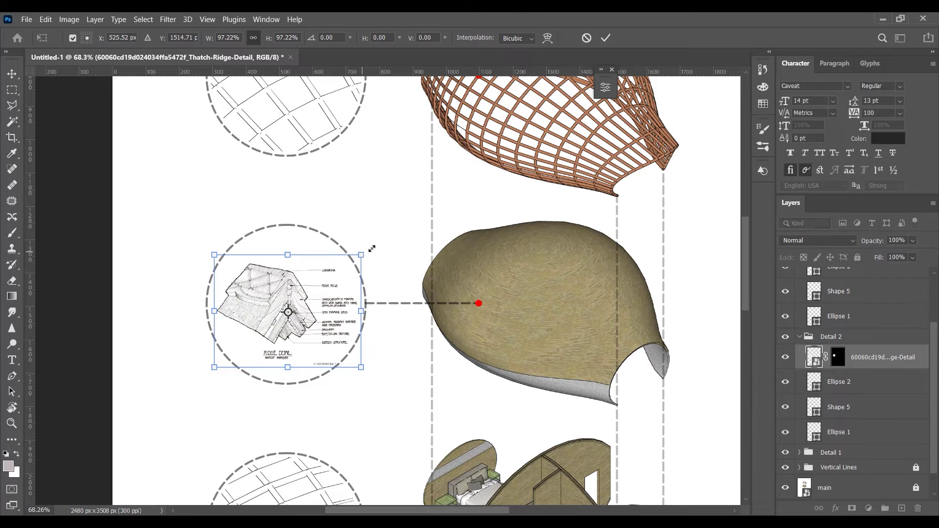
{"action": "left_click", "coordinate": [606, 37]}
Paint out the copyright credit in the ridge drawing's layer mask with a black 45 px brush at 100% opacity.
{"action": "scroll", "coordinate": [290, 339], "scroll_direction": "up", "scroll_amount": 3}
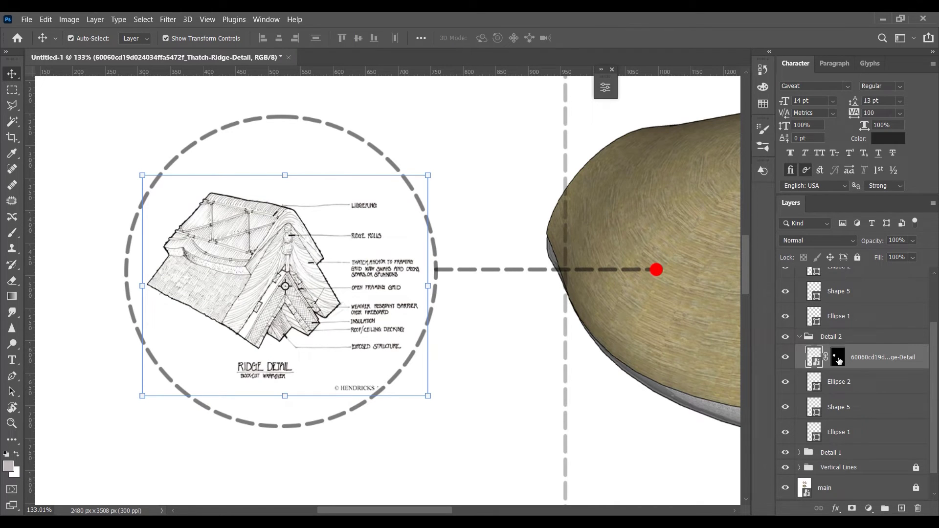
{"action": "left_click", "coordinate": [839, 360]}
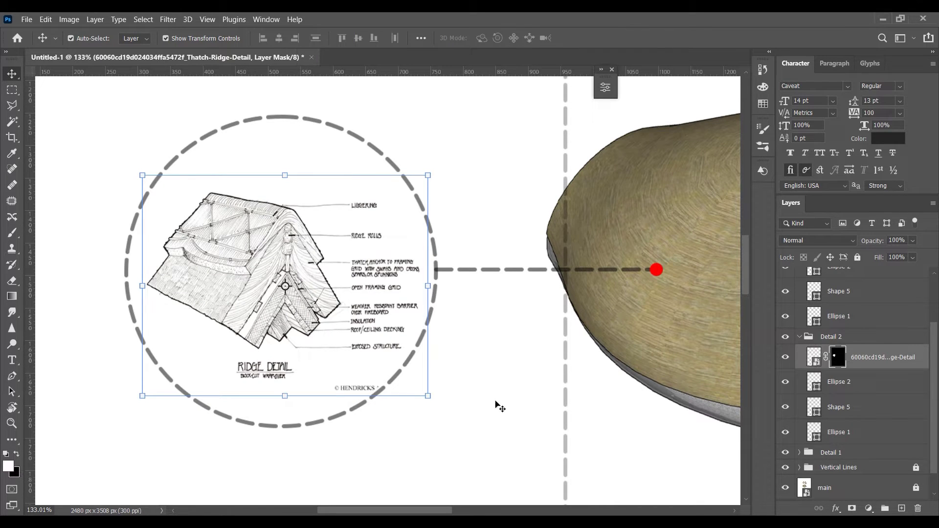
{"action": "left_click", "coordinate": [13, 234]}
{"action": "mouse_move", "coordinate": [205, 323]}
{"action": "left_mouse_down", "text": "alt"}
{"action": "mouse_move", "coordinate": [236, 322]}
{"action": "mouse_move", "coordinate": [212, 217]}
{"action": "left_mouse_up", "text": "alt"}
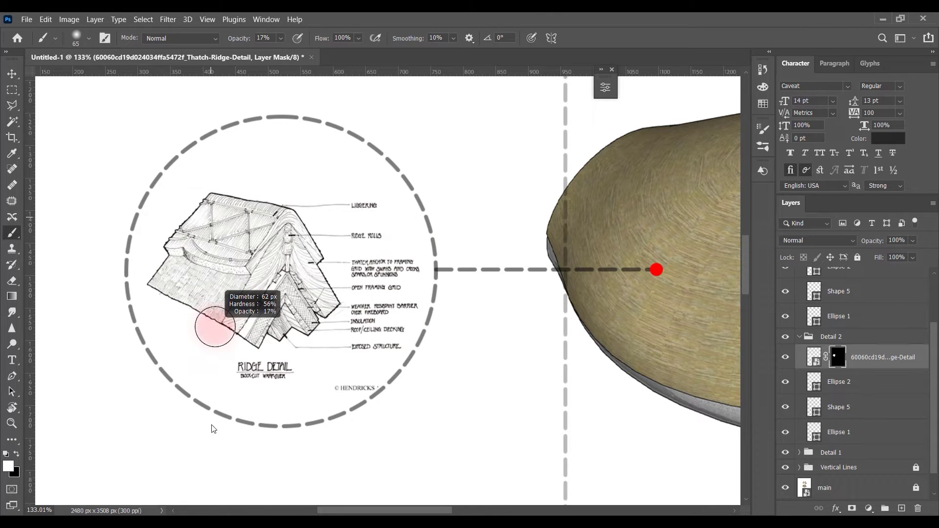
{"action": "left_click_drag", "start_coordinate": [216, 477], "coordinate": [217, 476], "text": "alt"}
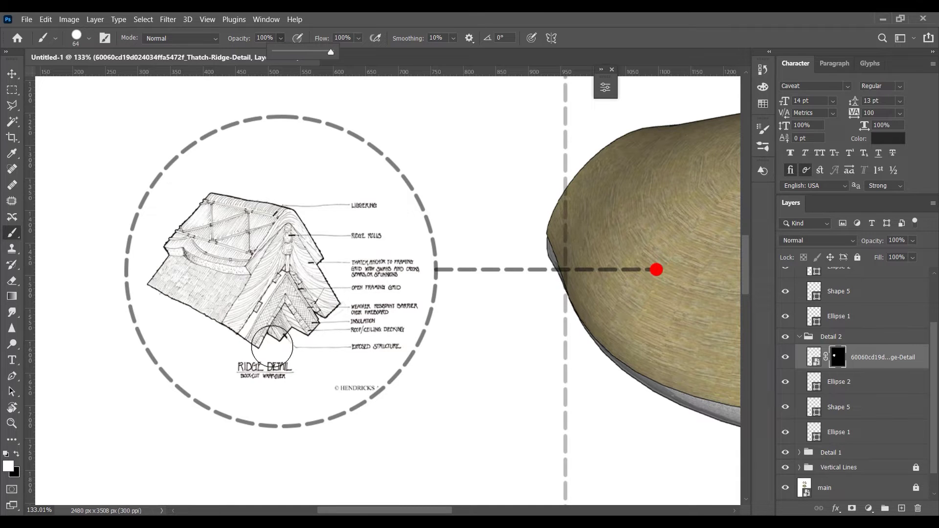
{"action": "left_click_drag", "start_coordinate": [271, 361], "coordinate": [266, 367]}
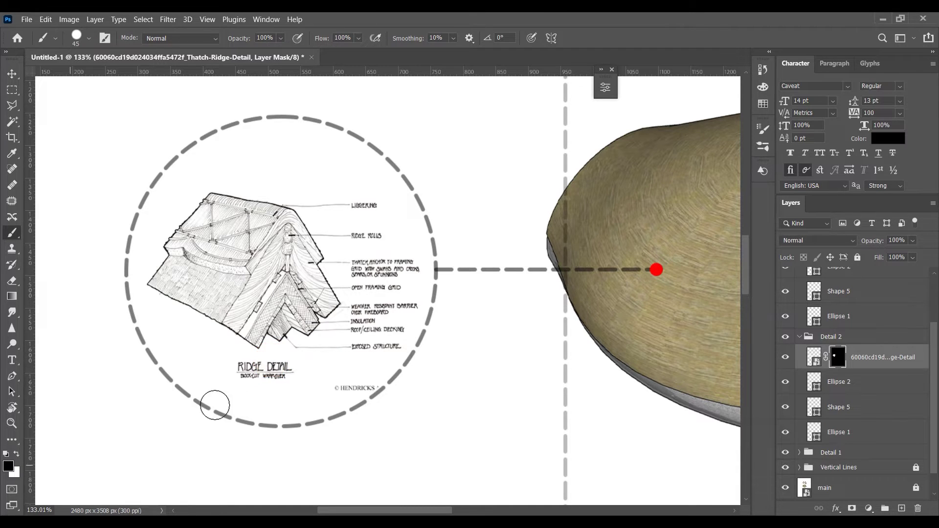
Delete the lattice drawing from the interior rooms' callout and shift its red end dot left on the bedroom floor.
{"action": "scroll", "coordinate": [264, 367], "scroll_direction": "down", "scroll_amount": 3}
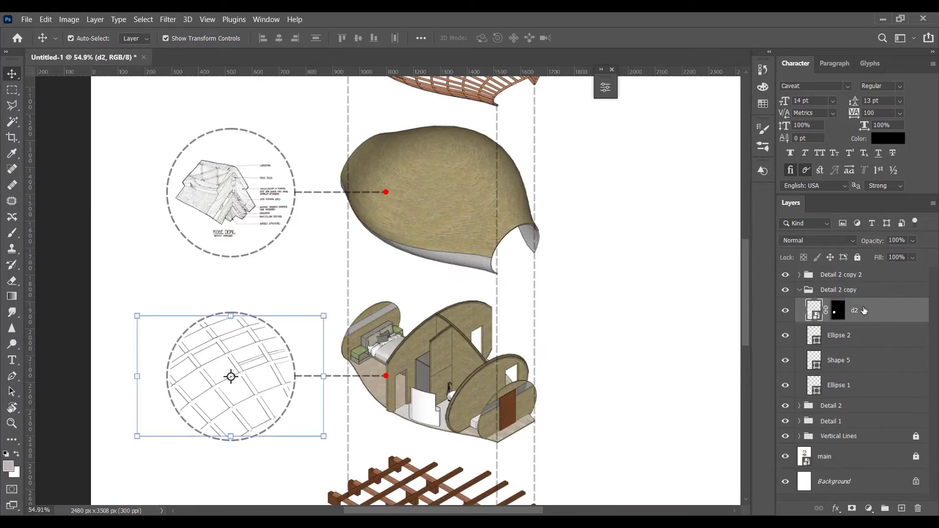
{"action": "key", "text": "Delete"}
{"action": "scroll", "coordinate": [370, 383], "scroll_direction": "up", "scroll_amount": 5}
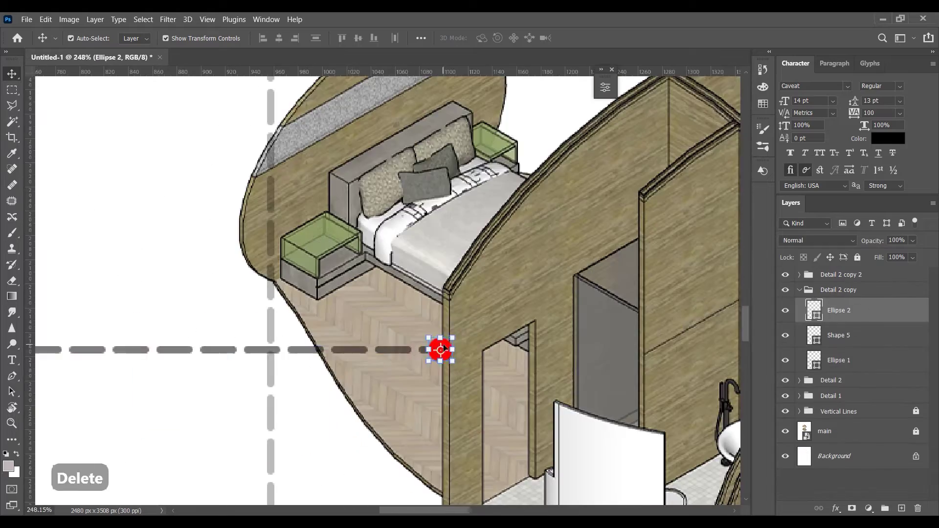
{"action": "left_click", "coordinate": [429, 350]}
{"action": "scroll", "coordinate": [431, 353], "scroll_direction": "up", "scroll_amount": 3}
{"action": "left_click_drag", "start_coordinate": [441, 350], "coordinate": [381, 352]}
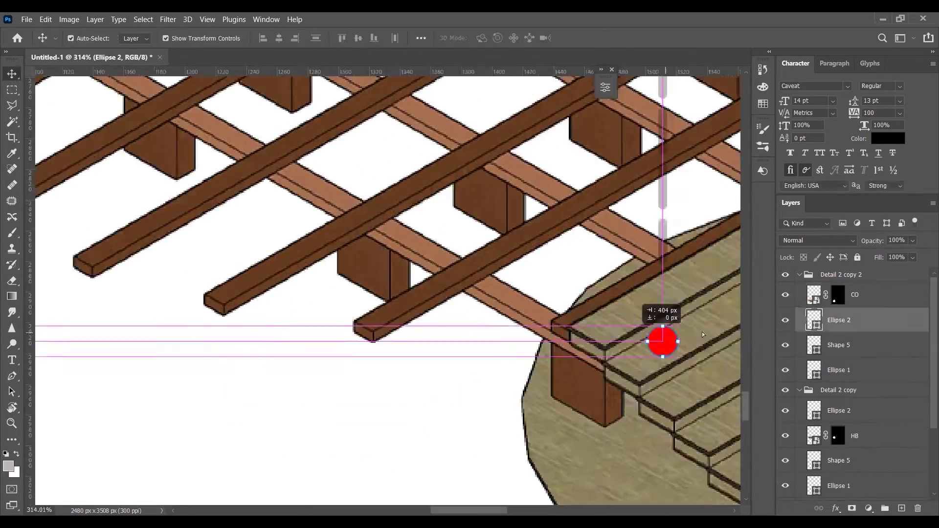
Adjust the bedroom render's placement over the interior rooms' circular callout.
{"action": "left_click_drag", "start_coordinate": [663, 338], "coordinate": [727, 337]}
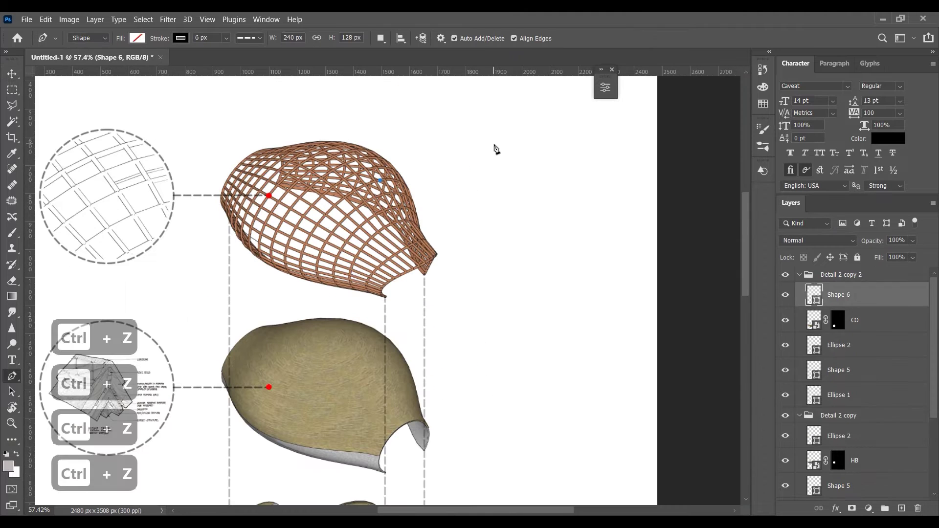
Undo the previous attempts and draw a curved Pen path about 397 by 156 px from the blank area into the bamboo lattice.
{"action": "key", "text": "ctrl+z"}
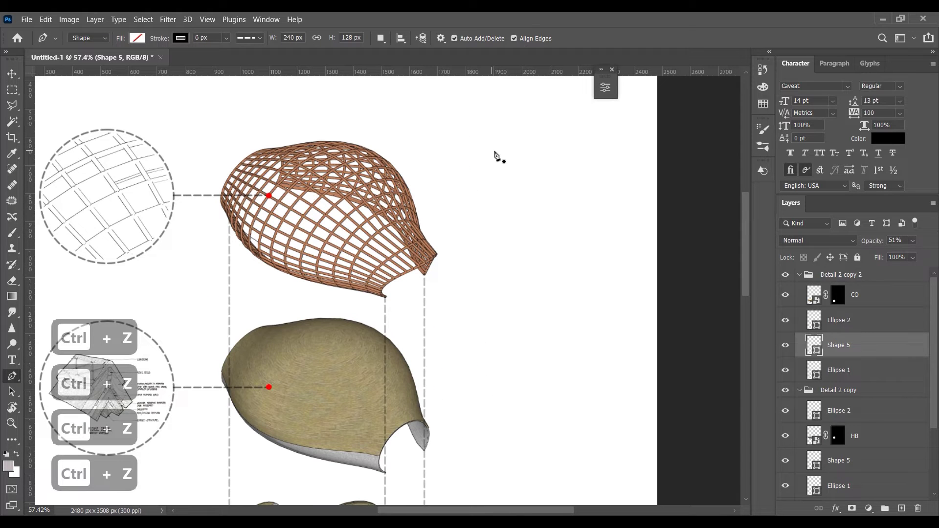
{"action": "left_click_drag", "start_coordinate": [422, 163], "coordinate": [431, 157]}
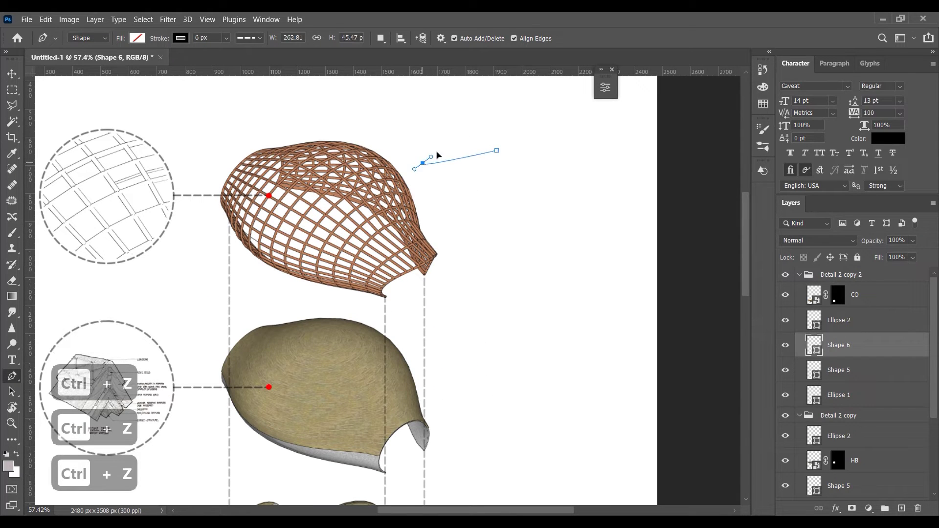
{"action": "left_click_drag", "start_coordinate": [390, 184], "coordinate": [384, 185]}
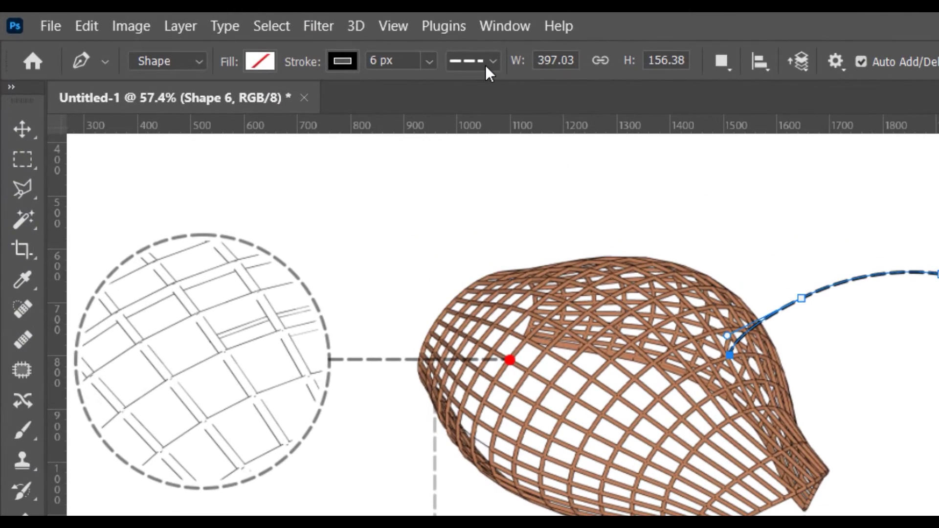
Change the curve's stroke to a solid line and set its width to 4 px.
{"action": "left_click", "coordinate": [486, 62]}
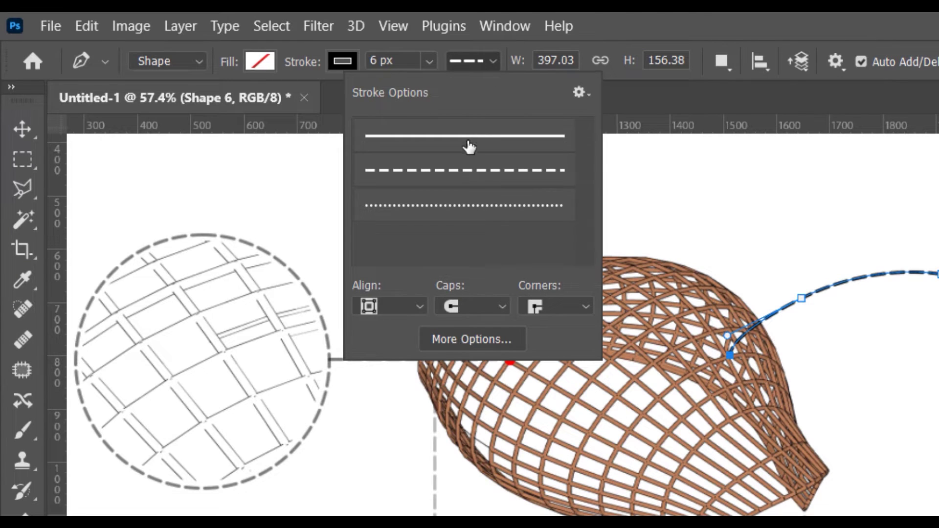
{"action": "left_click", "coordinate": [470, 147]}
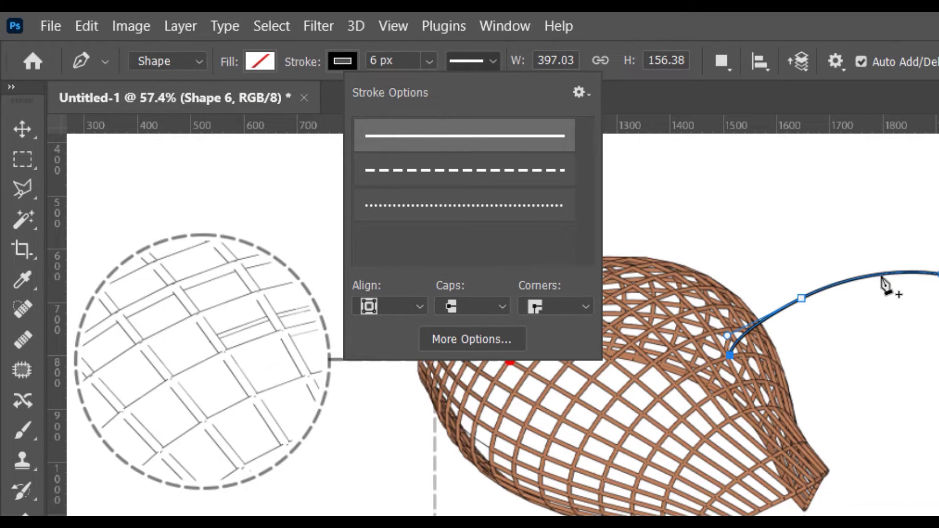
{"action": "scroll", "coordinate": [861, 288], "scroll_direction": "up", "scroll_amount": 10}
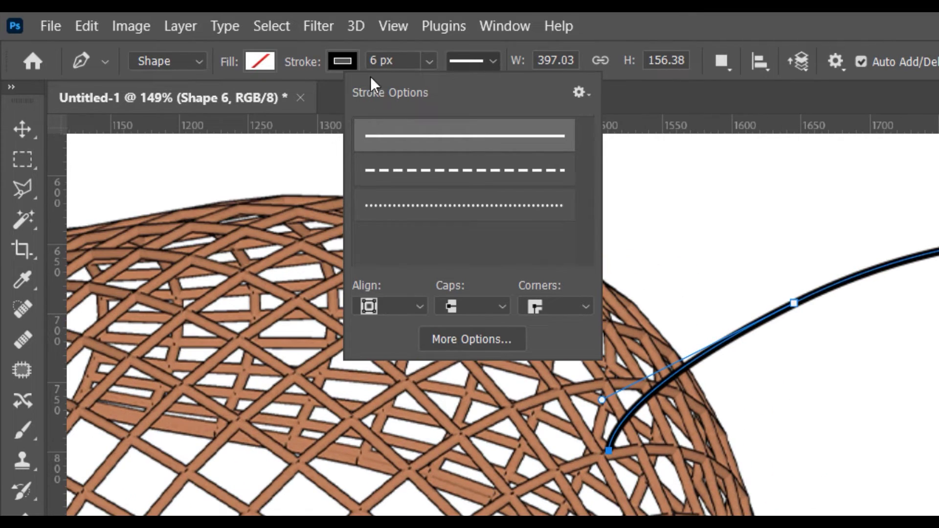
{"action": "left_click", "coordinate": [372, 64]}
{"action": "left_click_drag", "start_coordinate": [375, 60], "coordinate": [360, 62]}
{"action": "type", "text": "5"}
{"action": "scroll", "coordinate": [360, 62], "scroll_direction": "up", "scroll_amount": 1}
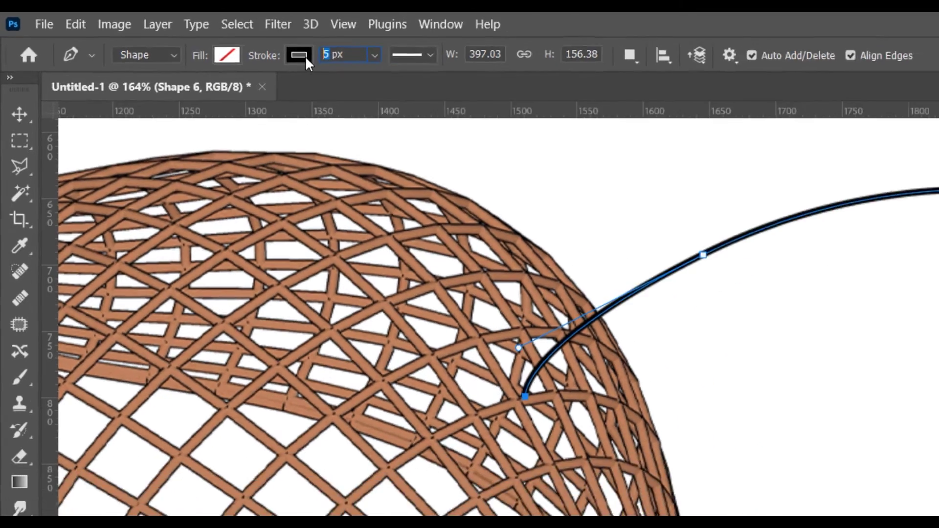
{"action": "type", "text": "4"}
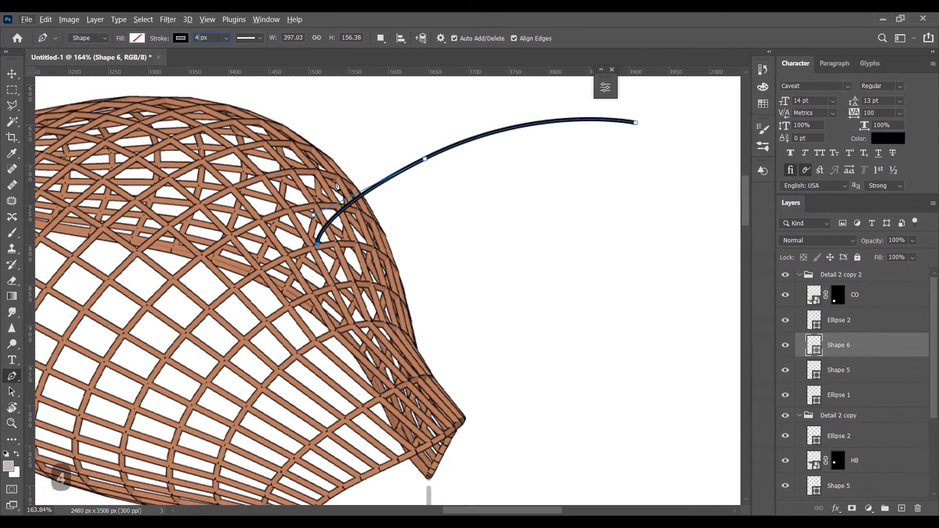
{"action": "key", "text": "Return"}
Draw two short Pen lines at the curve's lattice end to form an arrowhead.
{"action": "scroll", "coordinate": [369, 225], "scroll_direction": "up", "scroll_amount": 2}
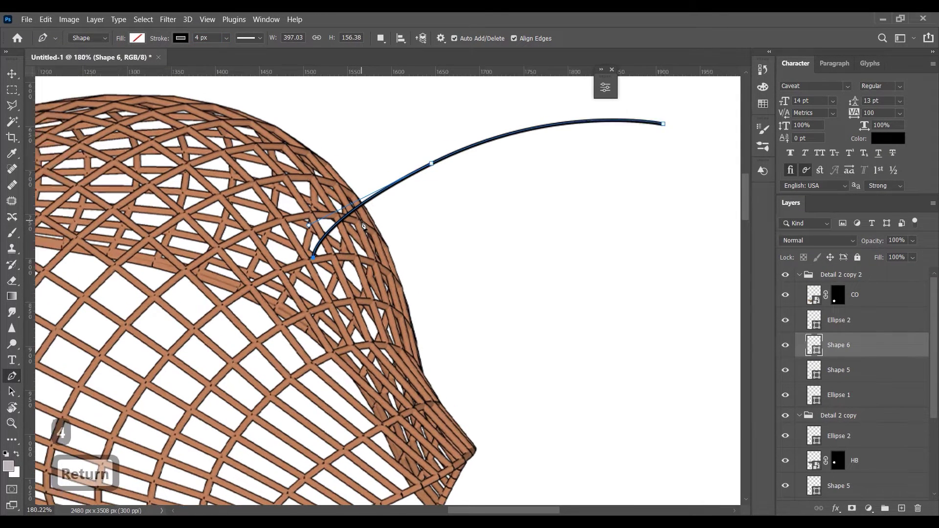
{"action": "left_click", "coordinate": [308, 261]}
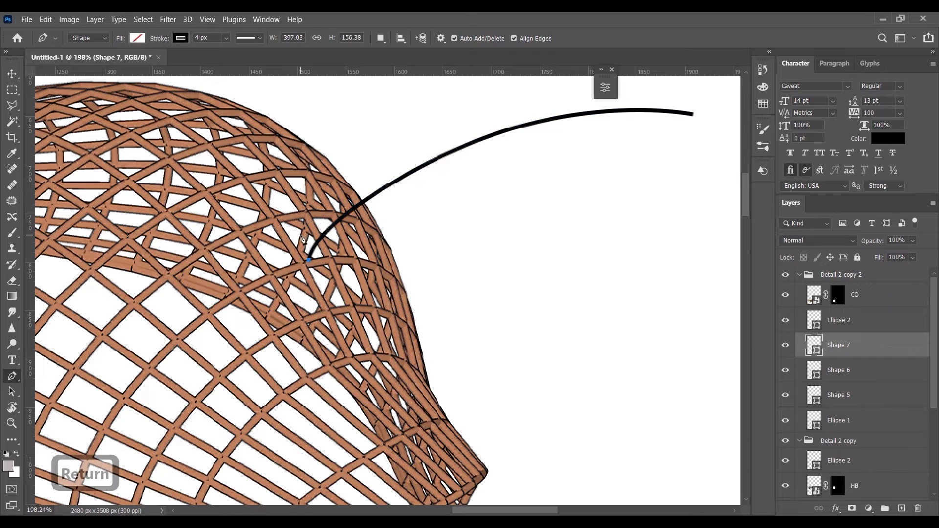
{"action": "left_click", "coordinate": [302, 236]}
{"action": "scroll", "coordinate": [317, 264], "scroll_direction": "down", "scroll_amount": 1}
{"action": "key", "text": "Return"}
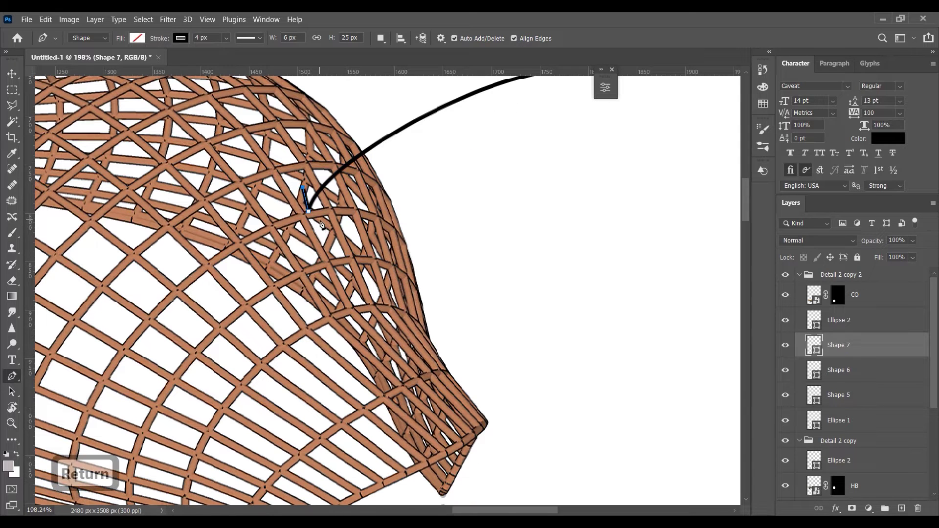
{"action": "left_click", "coordinate": [308, 211]}
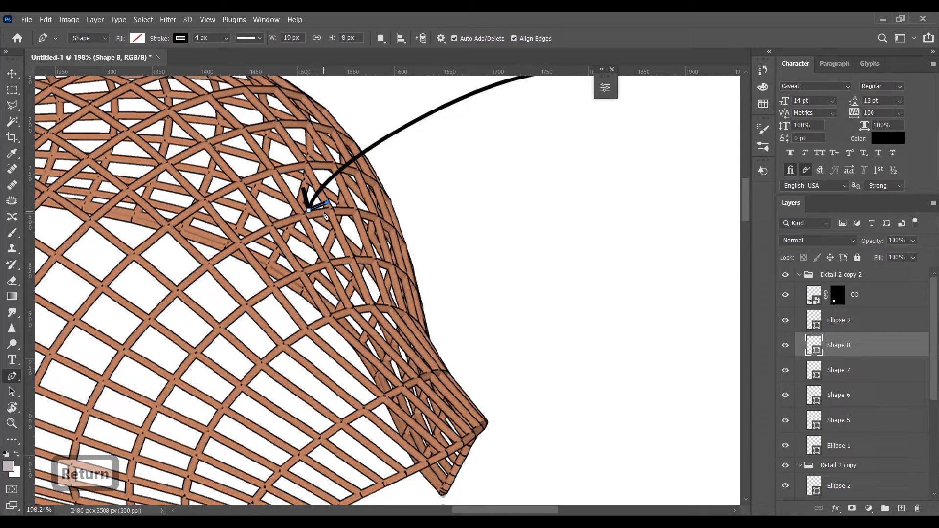
{"action": "key", "text": "Return"}
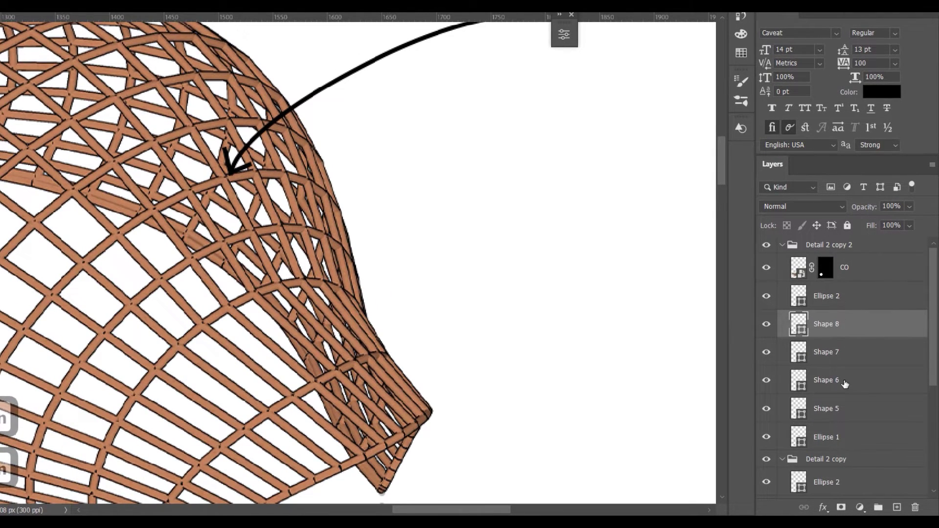
Rasterize the curve and both arrowhead line layers and merge them into one layer.
{"action": "left_click", "coordinate": [845, 385], "text": "shift"}
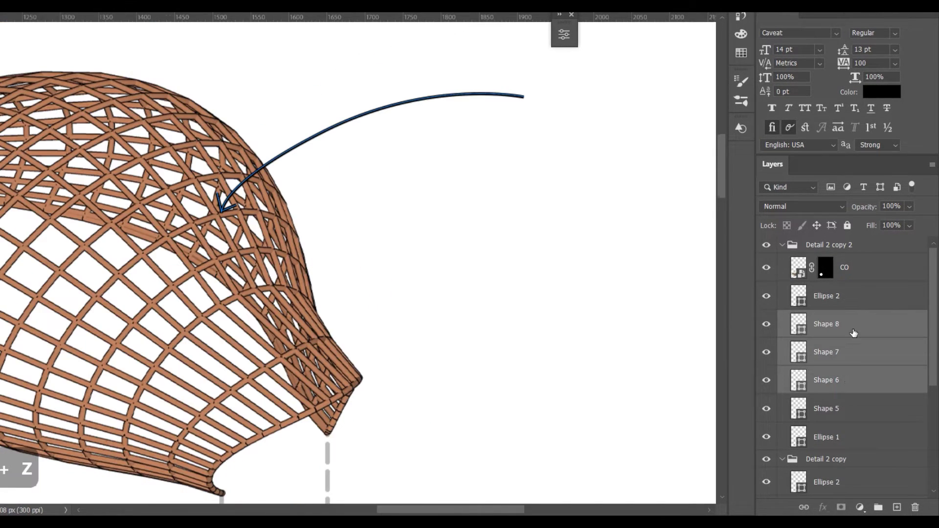
{"action": "right_click", "coordinate": [852, 333]}
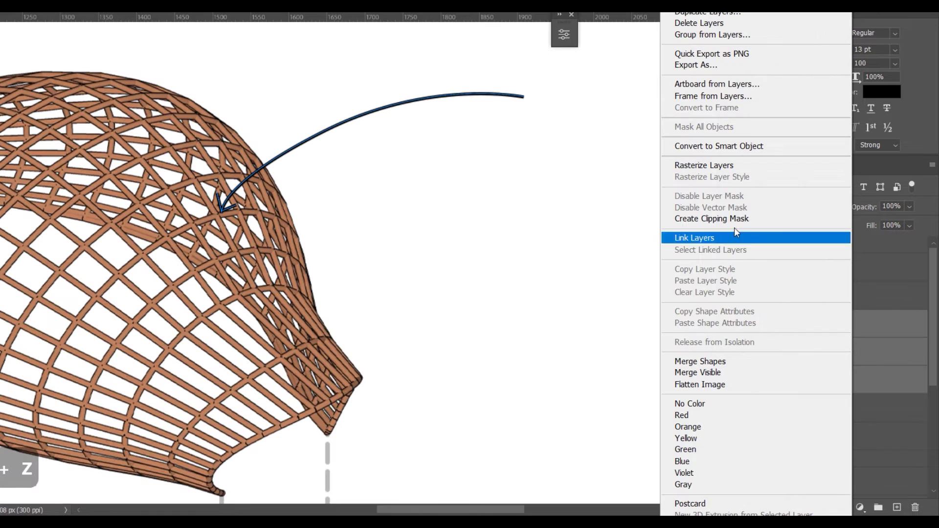
{"action": "left_click", "coordinate": [704, 166]}
{"action": "right_click", "coordinate": [814, 338]}
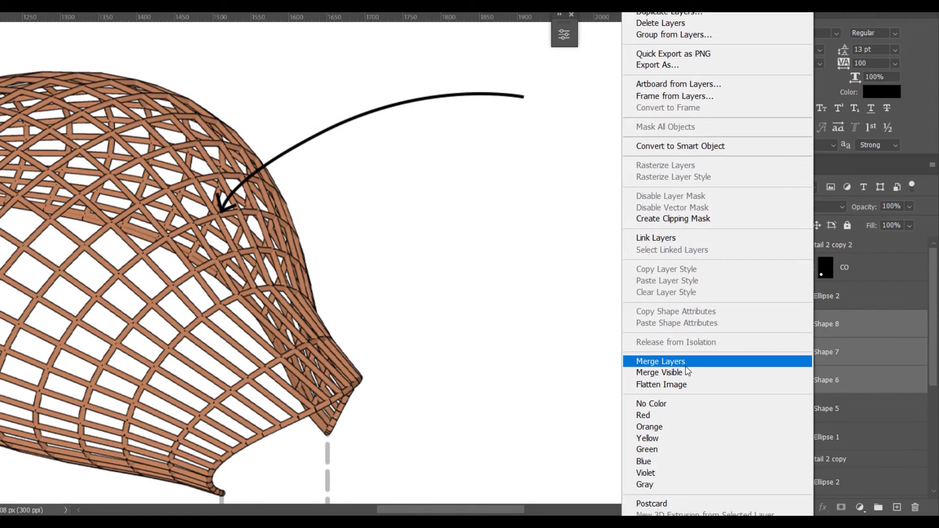
{"action": "left_click", "coordinate": [685, 368]}
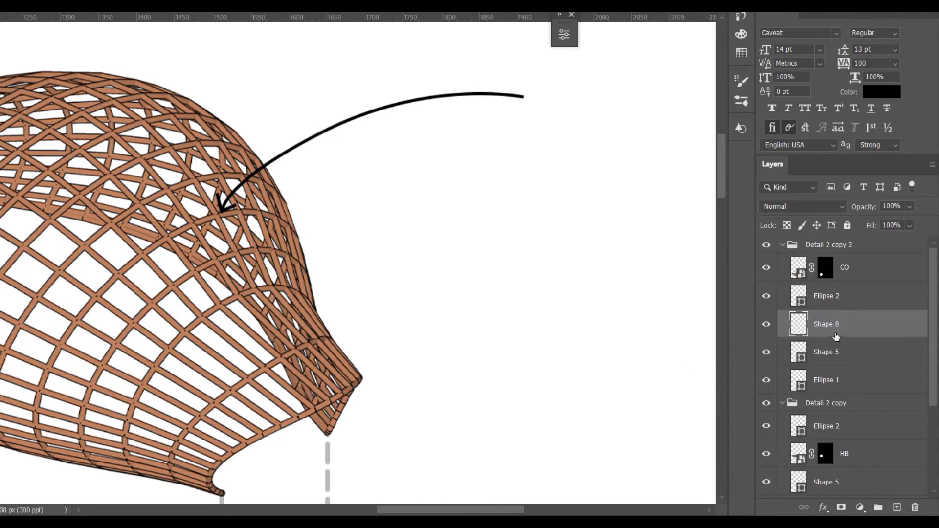
Move the merged arrow layer above all groups, then collapse and lock the four Detail groups.
{"action": "left_click_drag", "start_coordinate": [836, 336], "coordinate": [826, 240]}
{"action": "left_click", "coordinate": [781, 272]}
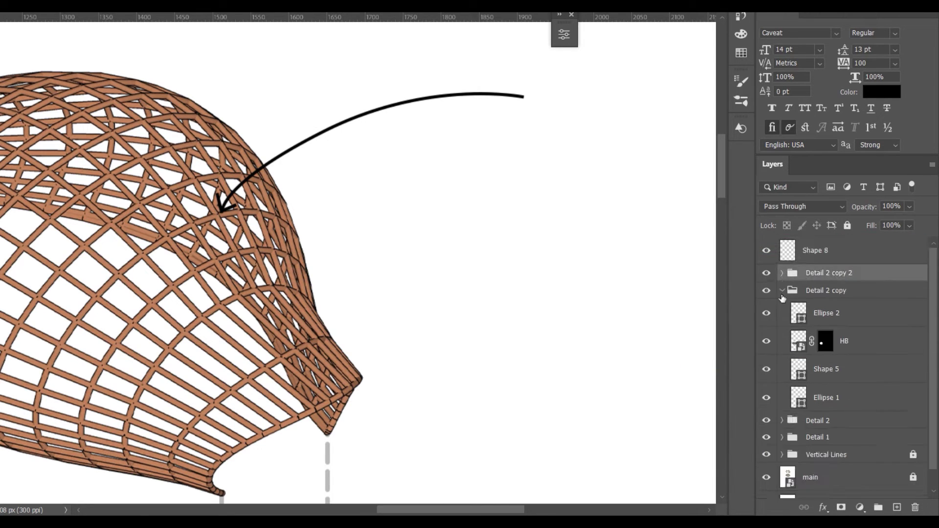
{"action": "left_click", "coordinate": [781, 292]}
{"action": "key", "text": "ctrl+/"}
{"action": "left_click", "coordinate": [889, 290]}
{"action": "key", "text": "ctrl+/"}
{"action": "left_click", "coordinate": [893, 308]}
{"action": "left_click", "coordinate": [894, 325], "text": "ctrl"}
{"action": "key", "text": "ctrl+/"}
Rename the merged layer as arrow and set its opacity to 66%.
{"action": "double_click", "coordinate": [821, 251]}
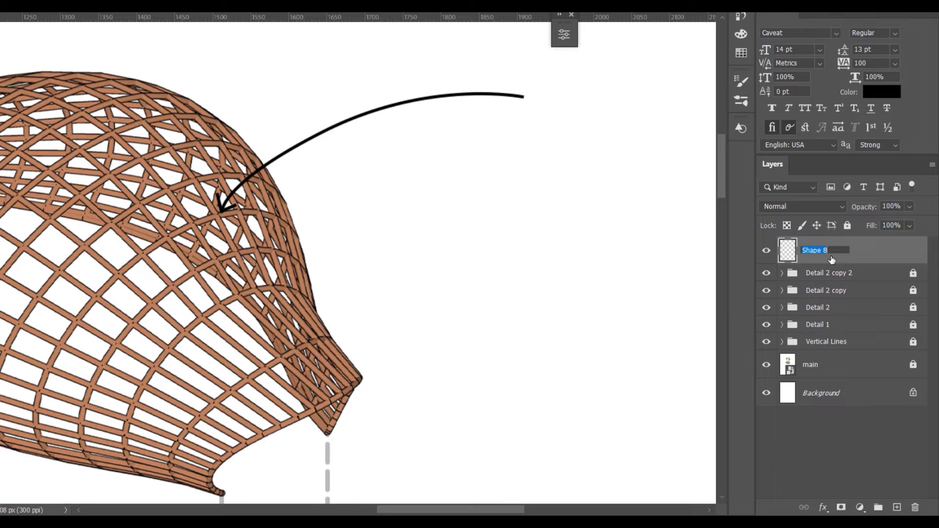
{"action": "type", "text": "arrow"}
{"action": "left_click_drag", "start_coordinate": [909, 206], "coordinate": [894, 224]}
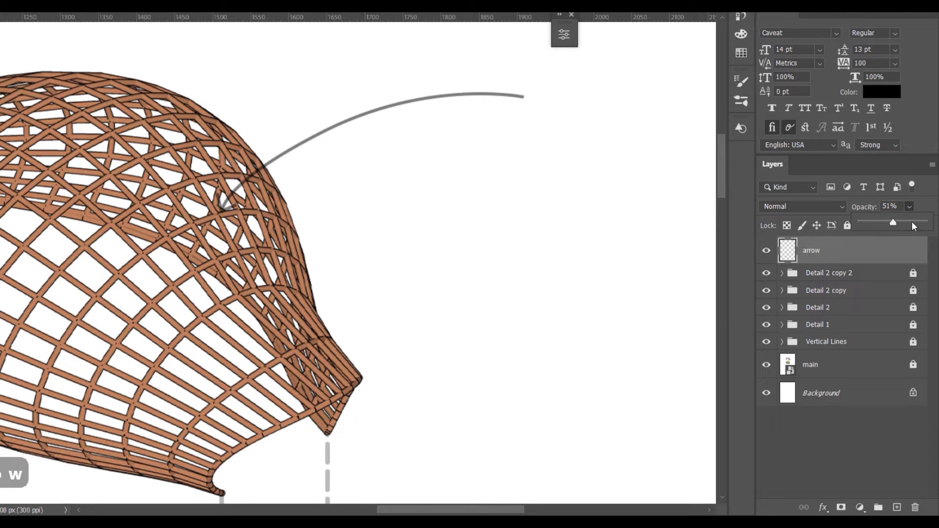
{"action": "left_click", "coordinate": [912, 223]}
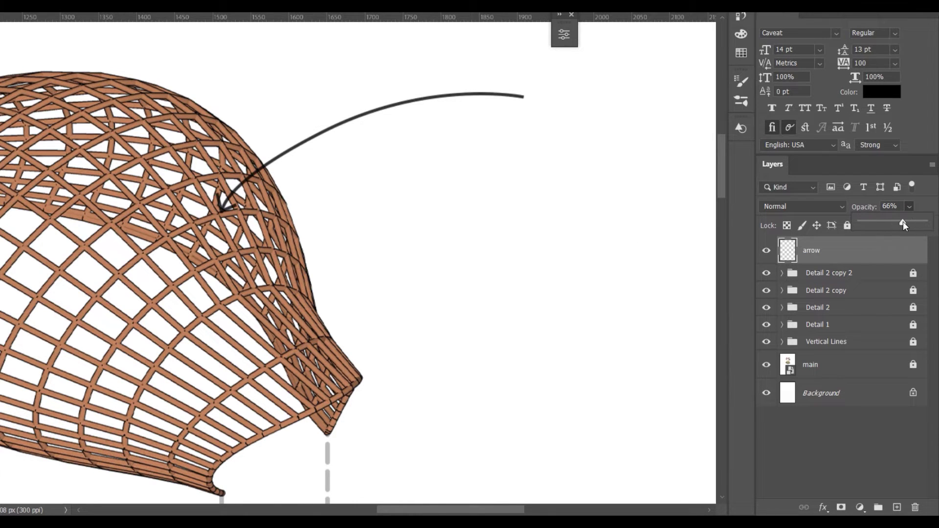
{"action": "left_click", "coordinate": [902, 221]}
Add the label "Bamboo Framework" at the arrow's tail, centred on two lines in 14 pt Caveat.
{"action": "scroll", "coordinate": [445, 300], "scroll_direction": "down", "scroll_amount": 5}
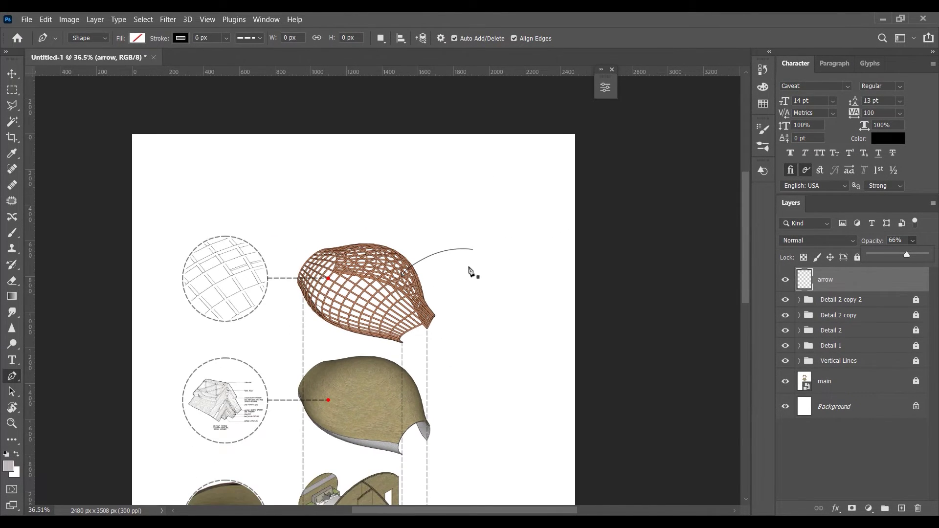
{"action": "scroll", "coordinate": [468, 270], "scroll_direction": "up", "scroll_amount": 2}
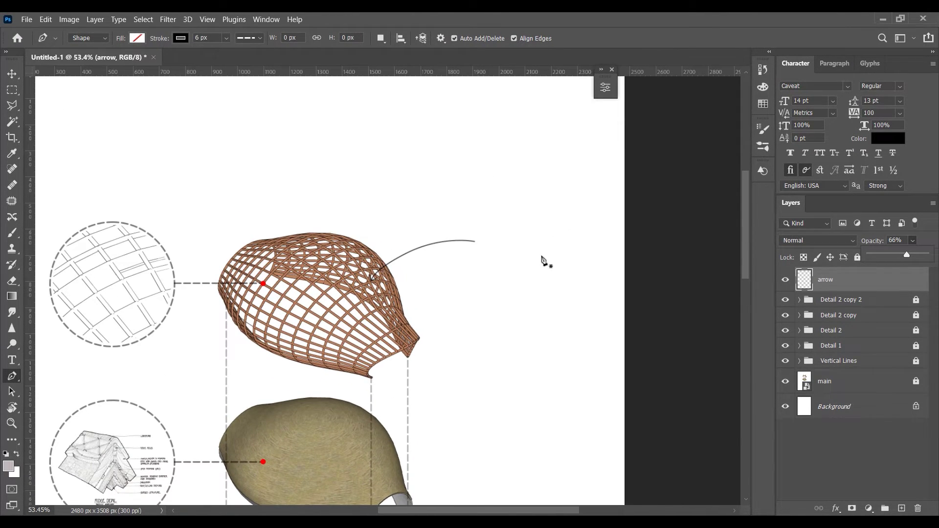
{"action": "left_click", "coordinate": [12, 361]}
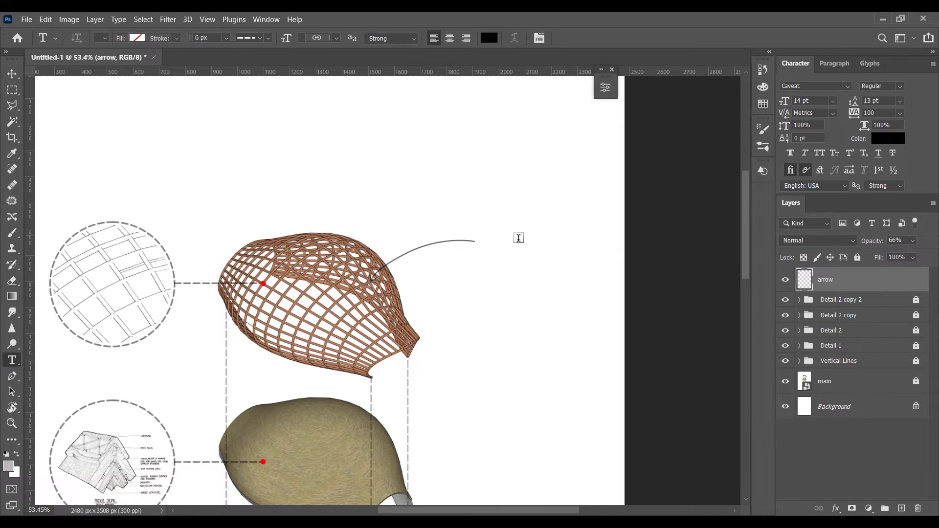
{"action": "left_click", "coordinate": [481, 242]}
{"action": "left_click", "coordinate": [553, 246]}
{"action": "key", "text": "ctrl+a"}
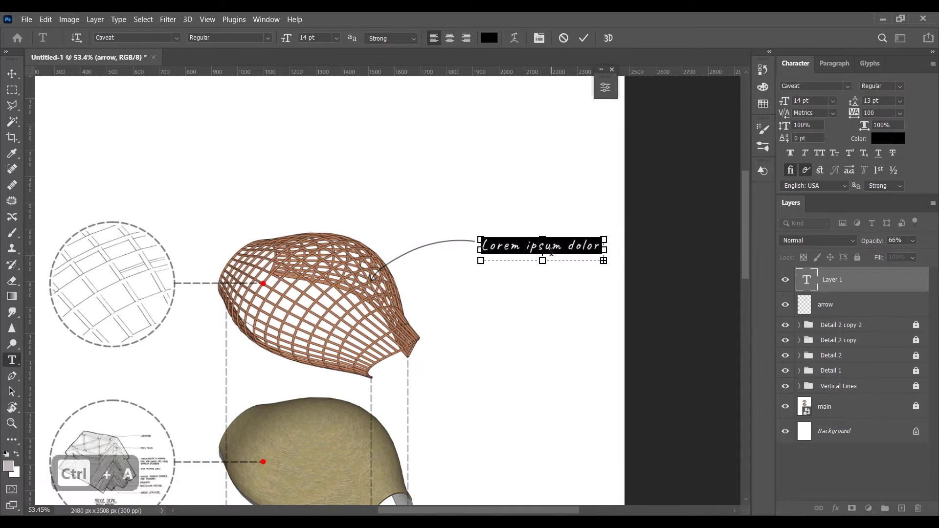
{"action": "type", "text": "Bamboo  Framework"}
{"action": "left_click_drag", "start_coordinate": [480, 260], "coordinate": [509, 270]}
{"action": "left_click_drag", "start_coordinate": [581, 260], "coordinate": [509, 244]}
{"action": "left_click", "coordinate": [450, 38]}
{"action": "left_click", "coordinate": [583, 38]}
{"action": "left_click", "coordinate": [12, 74]}
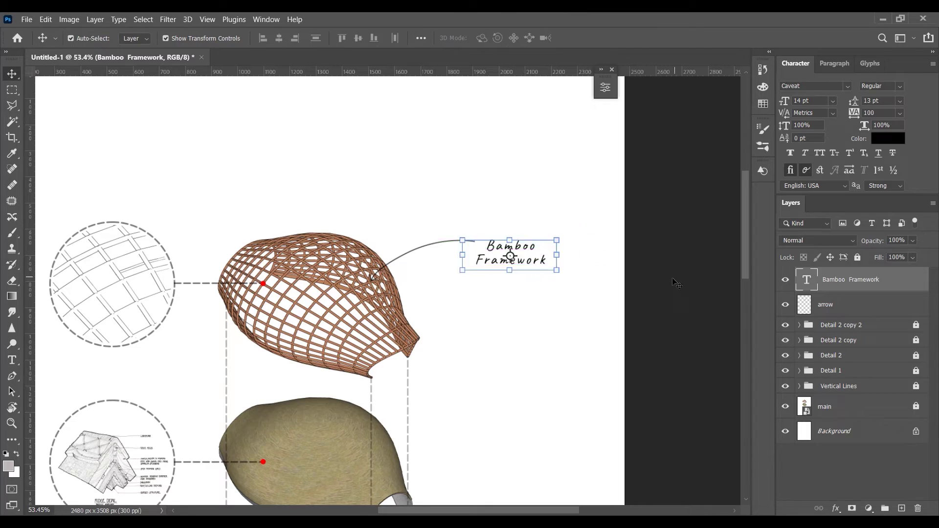
Finish the curved leader between the partition walls and their label, and set its opacity to 66%.
{"action": "scroll", "coordinate": [551, 253], "scroll_direction": "down", "scroll_amount": 3}
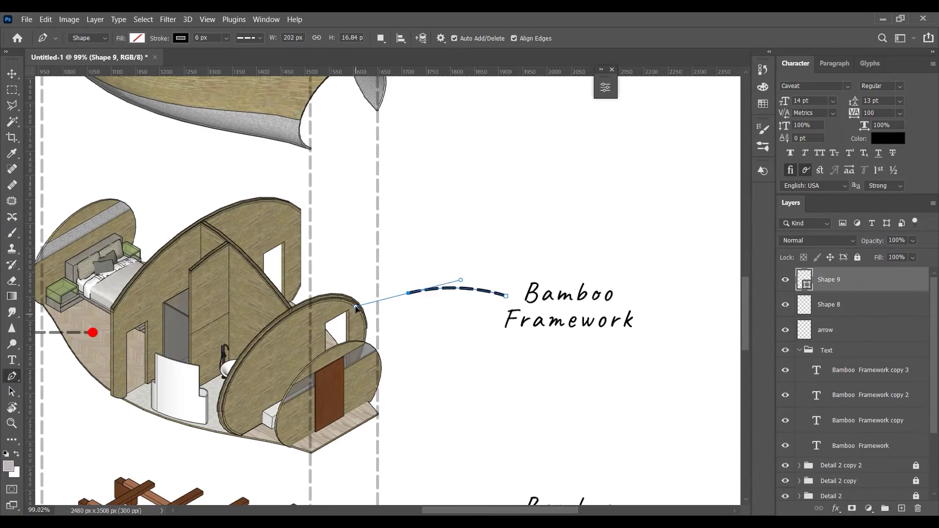
{"action": "key", "text": "Return"}
{"action": "key", "text": "Return"}
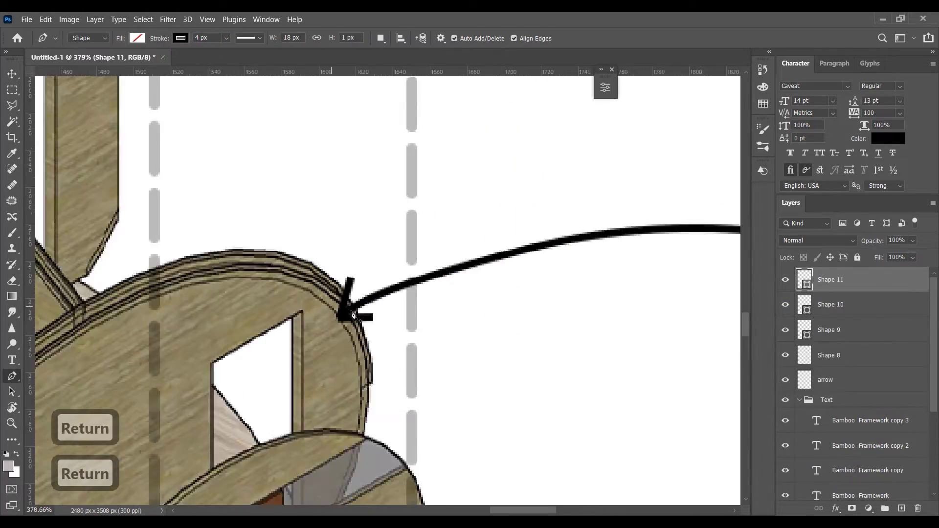
{"action": "key", "text": "6"}
{"action": "key", "text": "6"}
{"action": "key", "text": "Return"}
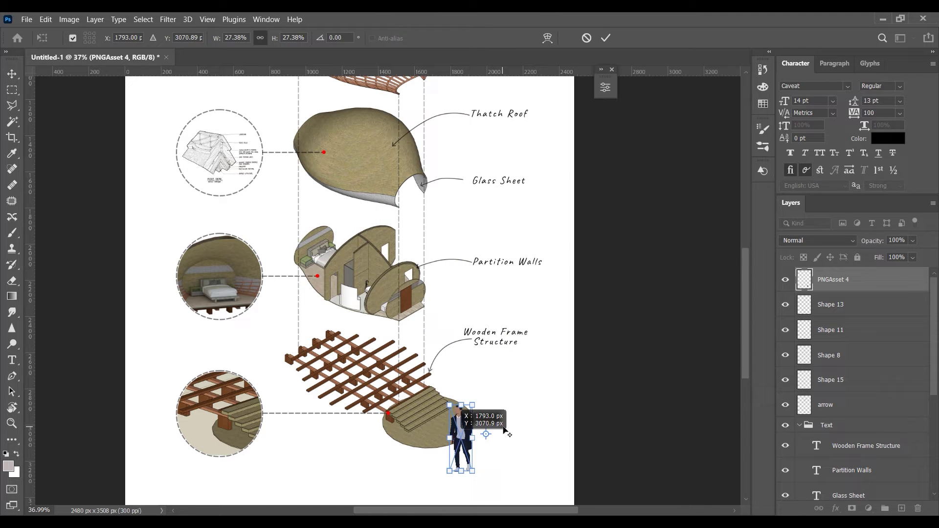
Place the man cut-out at 27.38% scale and the walking woman cut-out beside the round base platform.
{"action": "key", "text": "Return"}
{"action": "left_click_drag", "start_coordinate": [431, 347], "coordinate": [462, 440]}
{"action": "key", "text": "Return"}
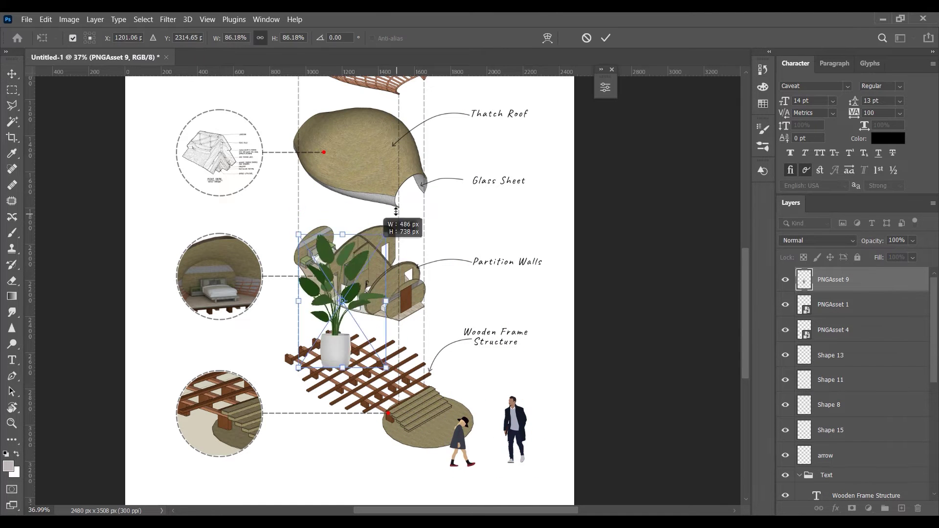
Scale down the potted plant and place it on the base platform beside the steps.
{"action": "left_click_drag", "start_coordinate": [389, 234], "coordinate": [403, 418]}
{"action": "scroll", "coordinate": [388, 436], "scroll_direction": "up", "scroll_amount": 5}
{"action": "key", "text": "Return"}
{"action": "scroll", "coordinate": [499, 393], "scroll_direction": "down", "scroll_amount": 6}
{"action": "scroll", "coordinate": [500, 394], "scroll_direction": "down", "scroll_amount": 2, "text": "alt"}
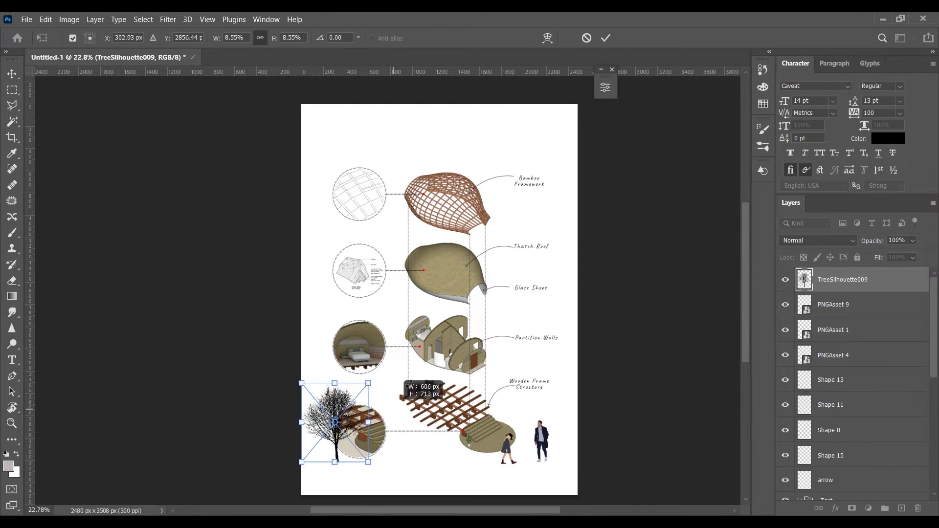
Place the scaled-down TreeSilhouette009 and Boulevard-Trees-V02_06a_alpha images around the lowest callout on the sheet.
{"action": "left_click_drag", "start_coordinate": [370, 383], "coordinate": [361, 395]}
{"action": "left_click_drag", "start_coordinate": [331, 430], "coordinate": [328, 448]}
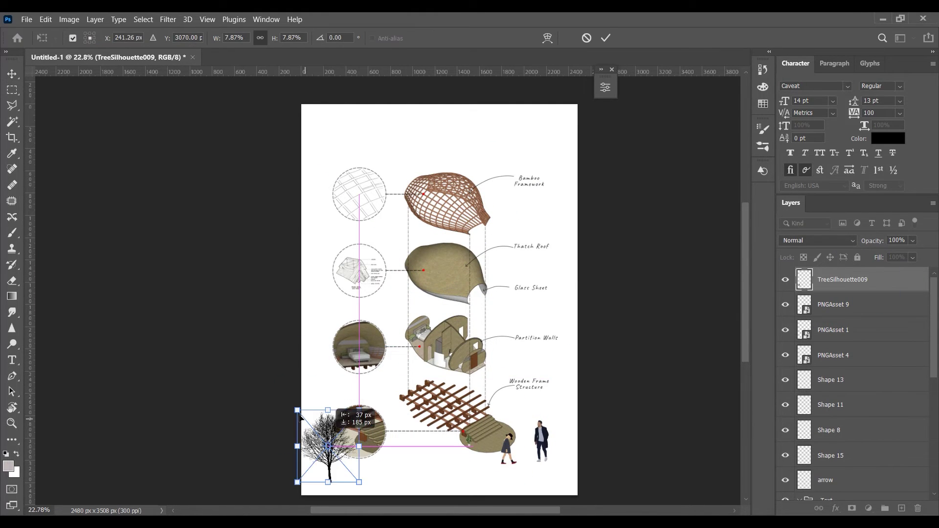
{"action": "key", "text": "Return"}
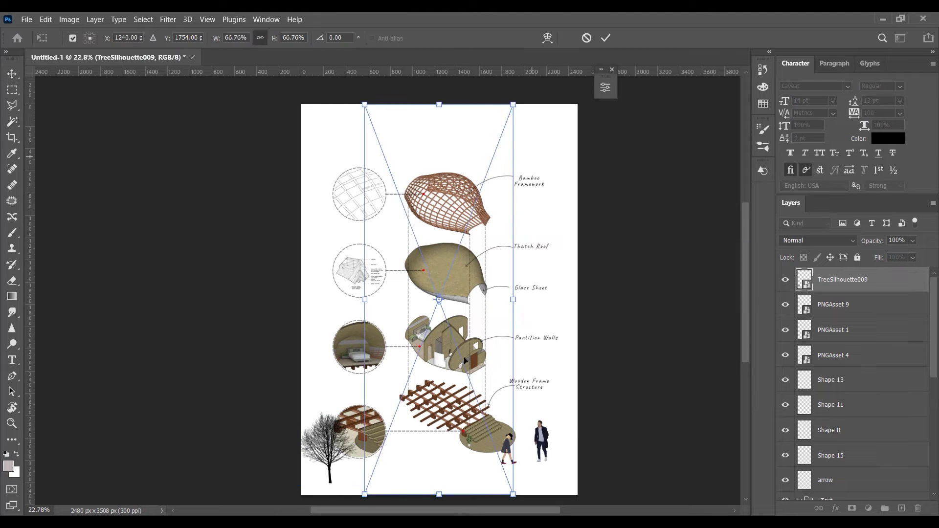
{"action": "left_click_drag", "start_coordinate": [511, 101], "coordinate": [393, 422]}
{"action": "key", "text": "Return"}
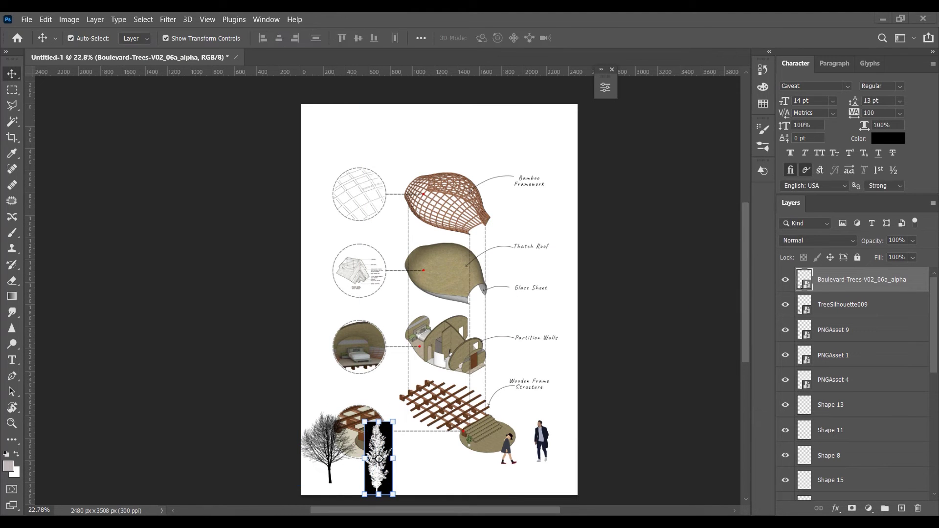
Scale the man cut-out down to 9.37% to fit the doorway in the partition walls.
{"action": "scroll", "coordinate": [507, 469], "scroll_direction": "up", "scroll_amount": 5}
{"action": "left_click", "coordinate": [590, 416]}
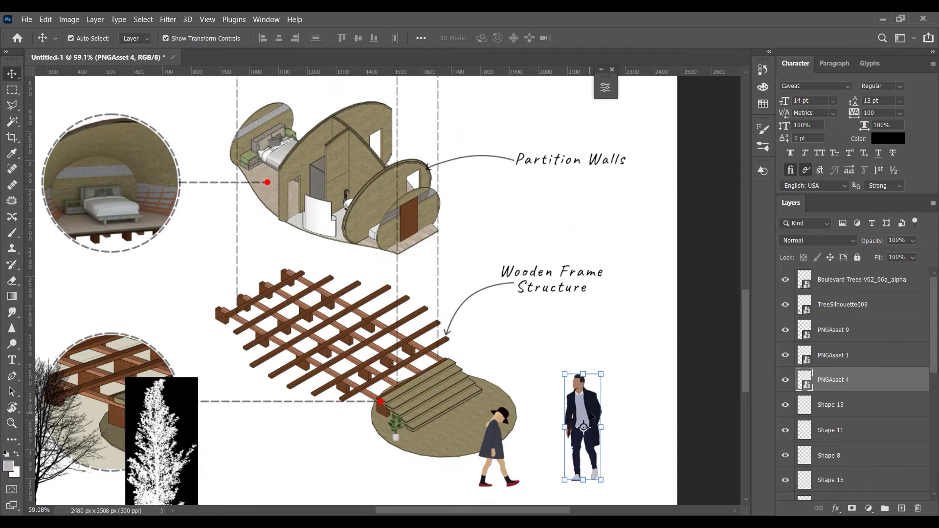
{"action": "left_click_drag", "start_coordinate": [580, 405], "coordinate": [422, 190]}
{"action": "scroll", "coordinate": [421, 190], "scroll_direction": "up", "scroll_amount": 5}
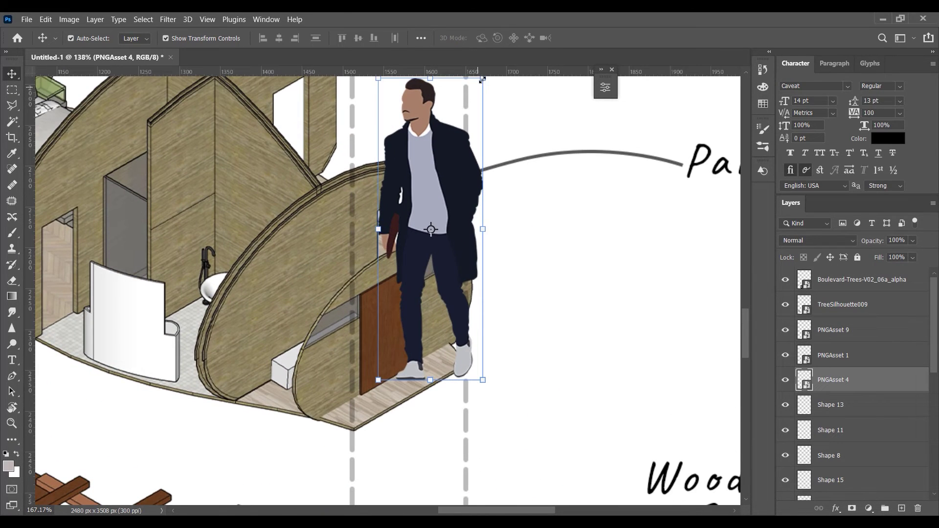
{"action": "key", "text": "ctrl+t"}
{"action": "left_click_drag", "start_coordinate": [480, 125], "coordinate": [433, 277]}
{"action": "scroll", "coordinate": [433, 276], "scroll_direction": "down", "scroll_amount": 5}
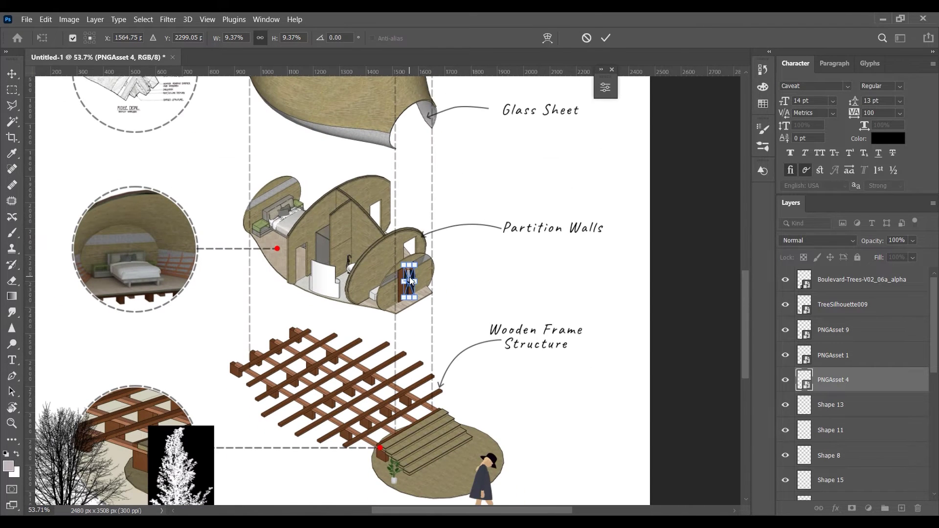
{"action": "scroll", "coordinate": [400, 315], "scroll_direction": "up", "scroll_amount": 6}
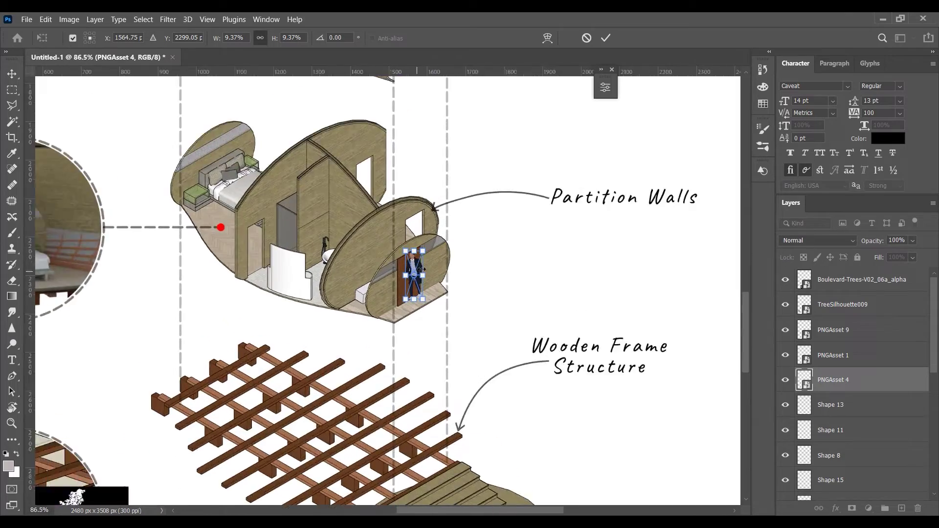
Move the scaled man cut-out from the doorway to the ground beside the round base platform, near the potted plant.
{"action": "left_click_drag", "start_coordinate": [422, 278], "coordinate": [638, 474]}
{"action": "scroll", "coordinate": [612, 391], "scroll_direction": "down", "scroll_amount": 5}
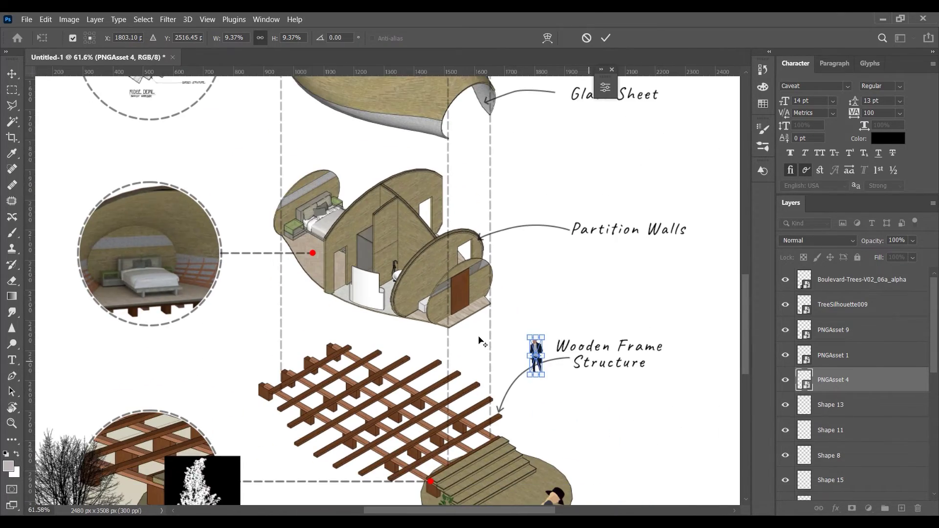
{"action": "scroll", "coordinate": [479, 341], "scroll_direction": "down", "scroll_amount": 2}
{"action": "scroll", "coordinate": [639, 454], "scroll_direction": "up", "scroll_amount": 4}
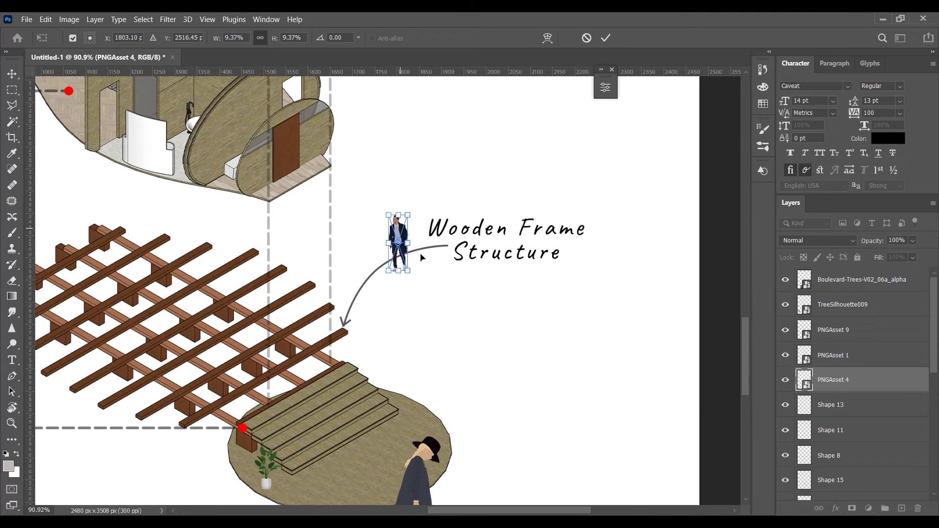
{"action": "left_click_drag", "start_coordinate": [399, 243], "coordinate": [199, 475]}
Scale the walking woman cut-out down to match the man and place her on the round base platform.
{"action": "scroll", "coordinate": [201, 477], "scroll_direction": "up", "scroll_amount": 5}
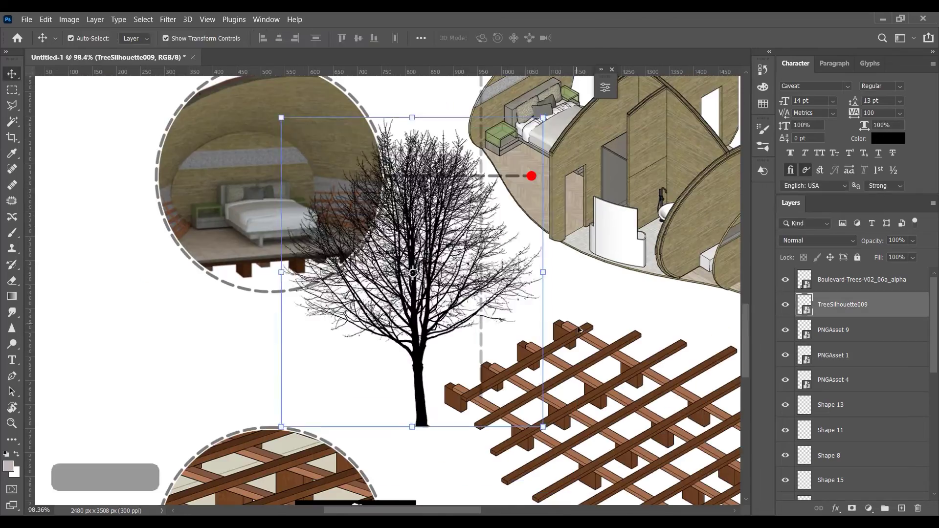
{"action": "left_click_drag", "start_coordinate": [412, 119], "coordinate": [412, 273]}
{"action": "scroll", "coordinate": [411, 293], "scroll_direction": "down", "scroll_amount": 4}
{"action": "key", "text": "Return"}
{"action": "scroll", "coordinate": [476, 331], "scroll_direction": "up", "scroll_amount": 4}
{"action": "left_click_drag", "start_coordinate": [374, 308], "coordinate": [393, 308]}
Position the smaller TreeSilhouette009 copy next to the larger bare tree at the corner of the wooden frame.
{"action": "scroll", "coordinate": [415, 393], "scroll_direction": "up", "scroll_amount": 4}
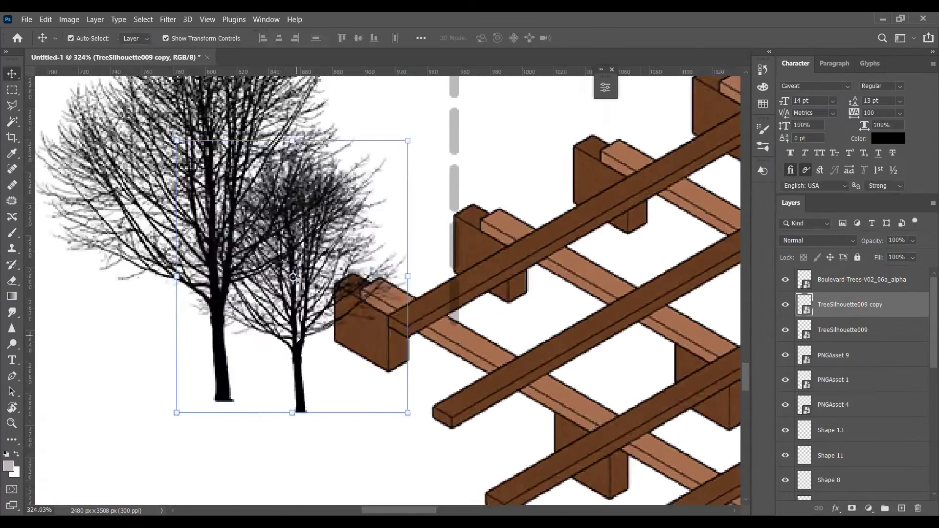
{"action": "left_click_drag", "start_coordinate": [297, 337], "coordinate": [193, 337]}
{"action": "scroll", "coordinate": [291, 215], "scroll_direction": "down", "scroll_amount": 10}
Move the Boulevard-Trees-V02_06a_alpha image beside the round base platform, invert its colors and scale it down.
{"action": "left_click_drag", "start_coordinate": [252, 343], "coordinate": [571, 273]}
{"action": "scroll", "coordinate": [592, 266], "scroll_direction": "up", "scroll_amount": 5}
{"action": "key", "text": "ctrl+i"}
{"action": "left_click_drag", "start_coordinate": [586, 172], "coordinate": [534, 312]}
{"action": "scroll", "coordinate": [516, 364], "scroll_direction": "up", "scroll_amount": 5}
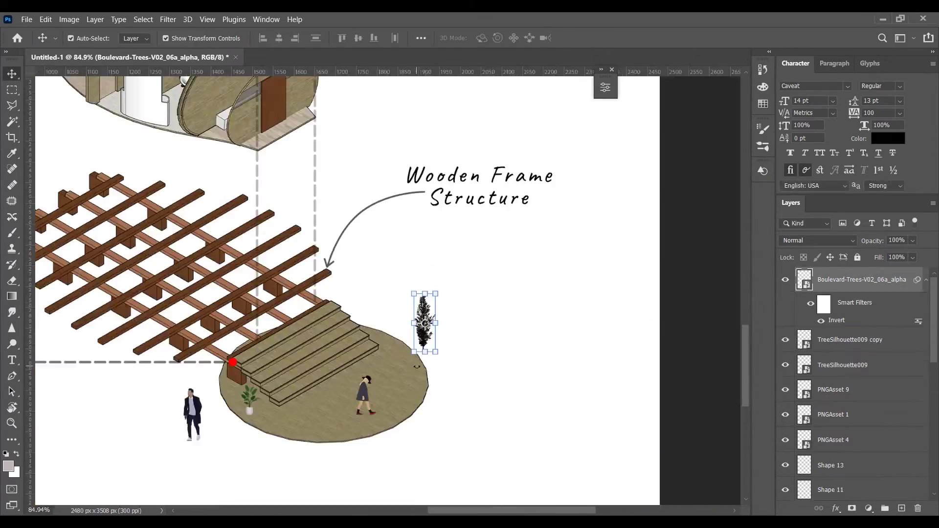
Duplicate the larger bare tree's TreeSilhouette009 layer and rasterize the copy.
{"action": "scroll", "coordinate": [403, 355], "scroll_direction": "up", "scroll_amount": 3}
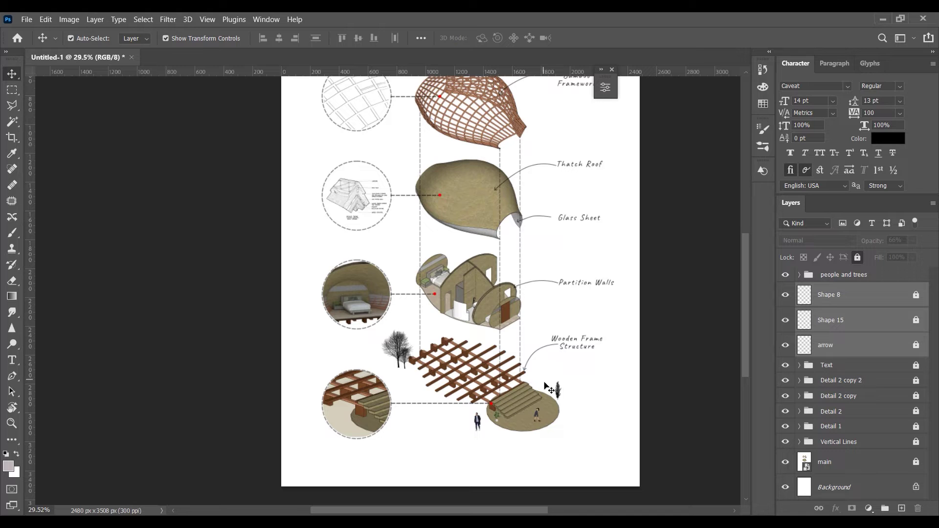
{"action": "scroll", "coordinate": [530, 478], "scroll_direction": "up", "scroll_amount": 3}
{"action": "scroll", "coordinate": [409, 296], "scroll_direction": "up", "scroll_amount": 3}
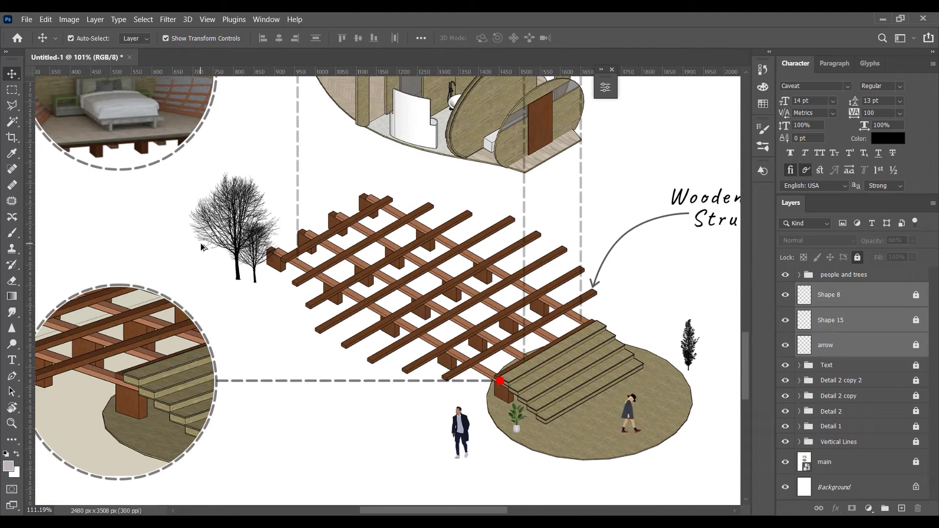
{"action": "scroll", "coordinate": [227, 243], "scroll_direction": "up", "scroll_amount": 4}
{"action": "left_click", "coordinate": [250, 217]}
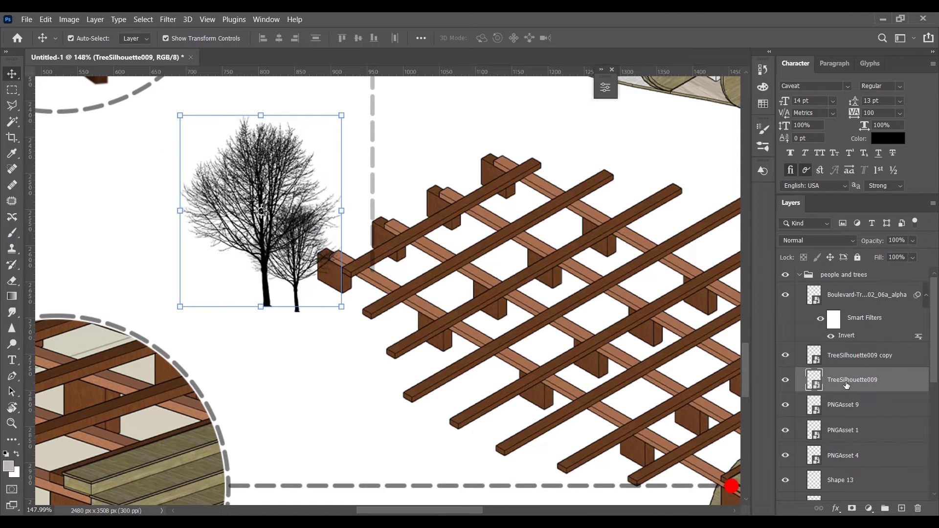
{"action": "key", "text": "ctrl+j"}
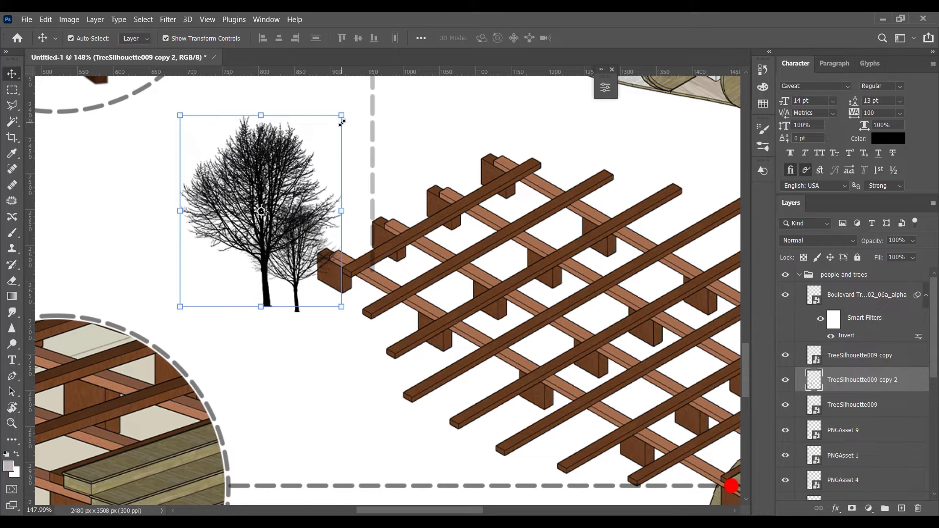
{"action": "key", "text": "ctrl"}
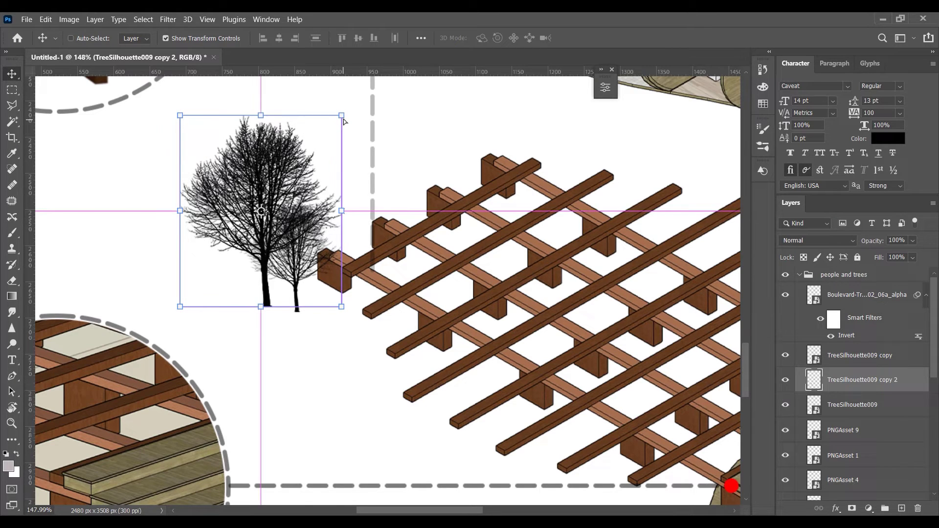
Distort the duplicated tree into a flat, slanted shadow lying on the ground from the base of the larger trunk.
{"action": "left_click_drag", "start_coordinate": [342, 115], "coordinate": [288, 206]}
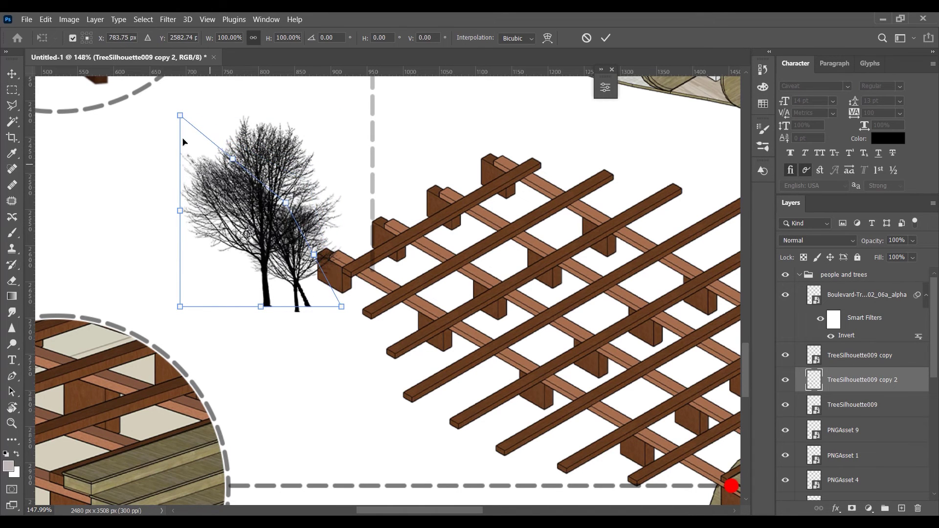
{"action": "left_click_drag", "start_coordinate": [180, 116], "coordinate": [57, 255]}
{"action": "left_click_drag", "start_coordinate": [285, 205], "coordinate": [234, 249]}
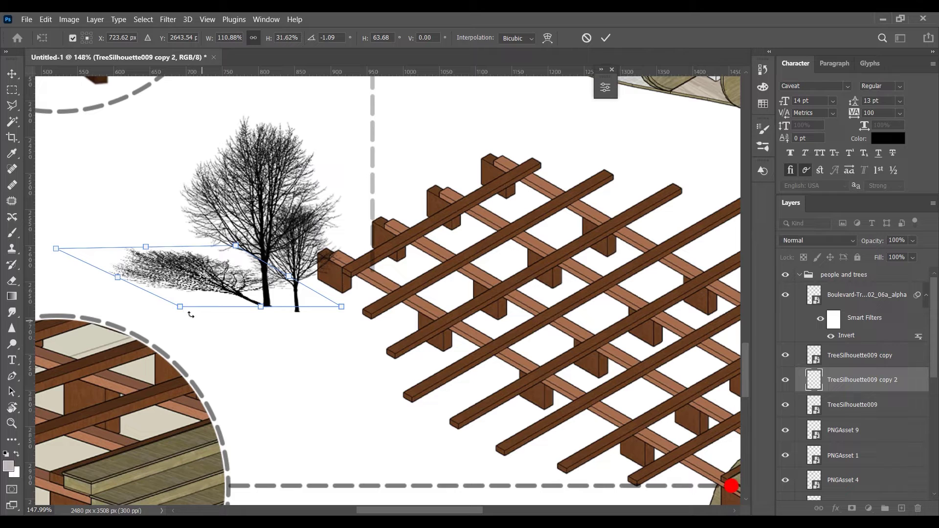
{"action": "left_click_drag", "start_coordinate": [182, 310], "coordinate": [193, 310]}
{"action": "left_click", "coordinate": [607, 39]}
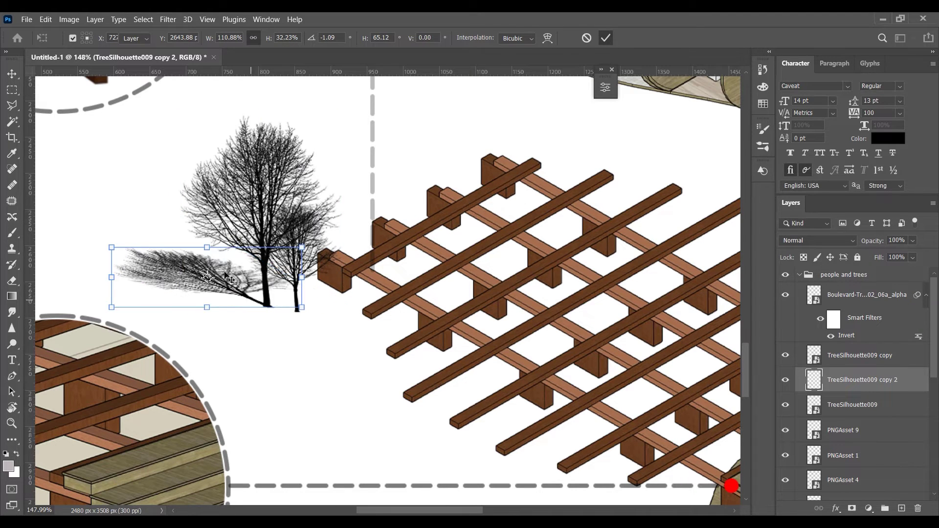
Set the larger tree's shadow layer to 30% opacity.
{"action": "left_click_drag", "start_coordinate": [912, 242], "coordinate": [896, 253]}
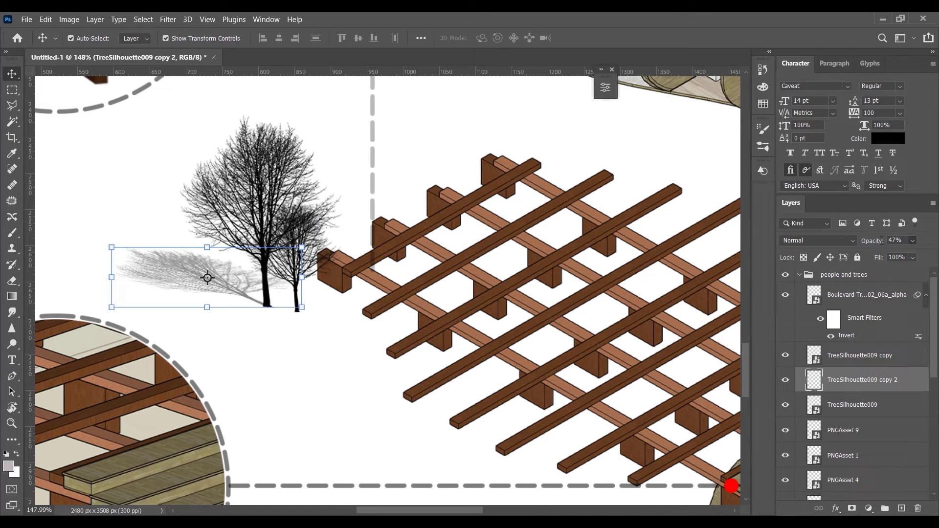
{"action": "type", "text": "30"}
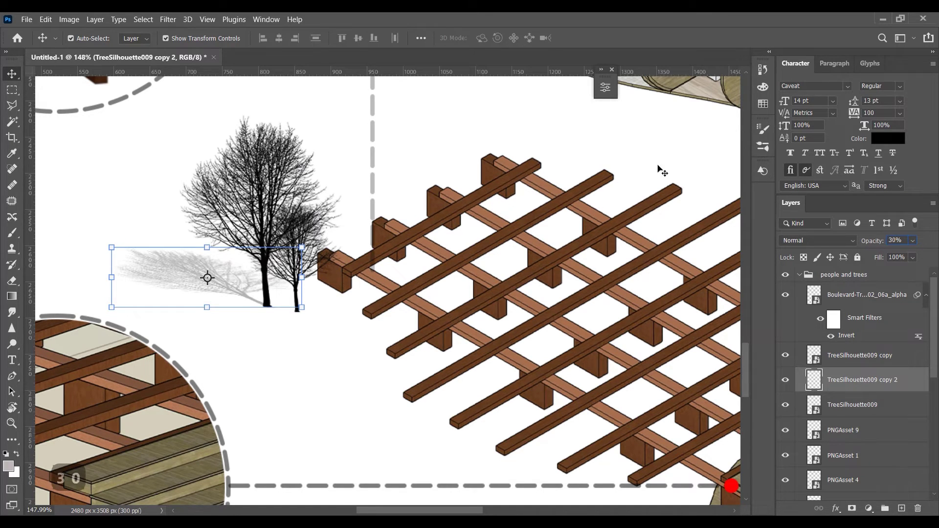
{"action": "left_click", "coordinate": [346, 331]}
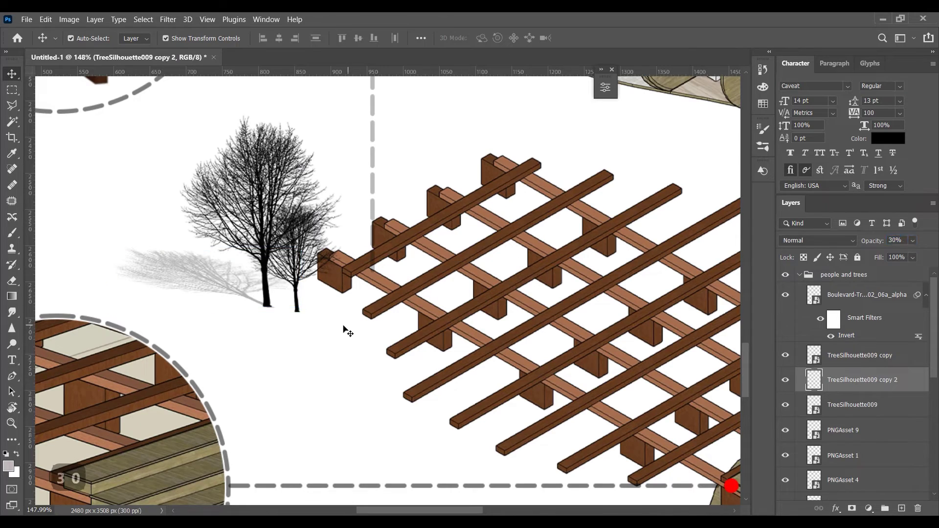
Duplicate the smaller bare tree, distort the copy into a flat ground shadow at its trunk, and set its opacity to 30%.
{"action": "scroll", "coordinate": [272, 329], "scroll_direction": "up", "scroll_amount": 4}
{"action": "left_click", "coordinate": [307, 274]}
{"action": "key", "text": "ctrl+j"}
{"action": "left_click_drag", "start_coordinate": [303, 138], "coordinate": [181, 274]}
{"action": "left_click_drag", "start_coordinate": [235, 306], "coordinate": [308, 293]}
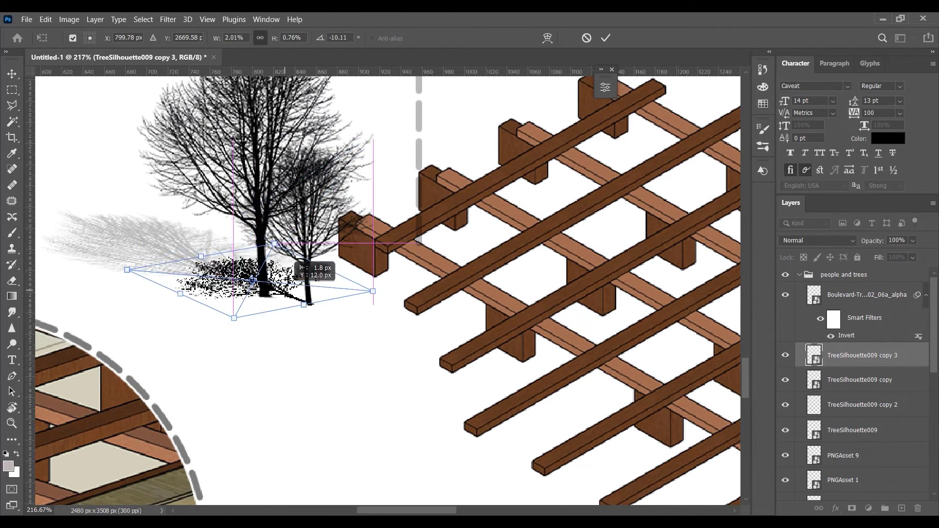
{"action": "key", "text": "Return"}
{"action": "key", "text": "3"}
{"action": "key", "text": "0"}
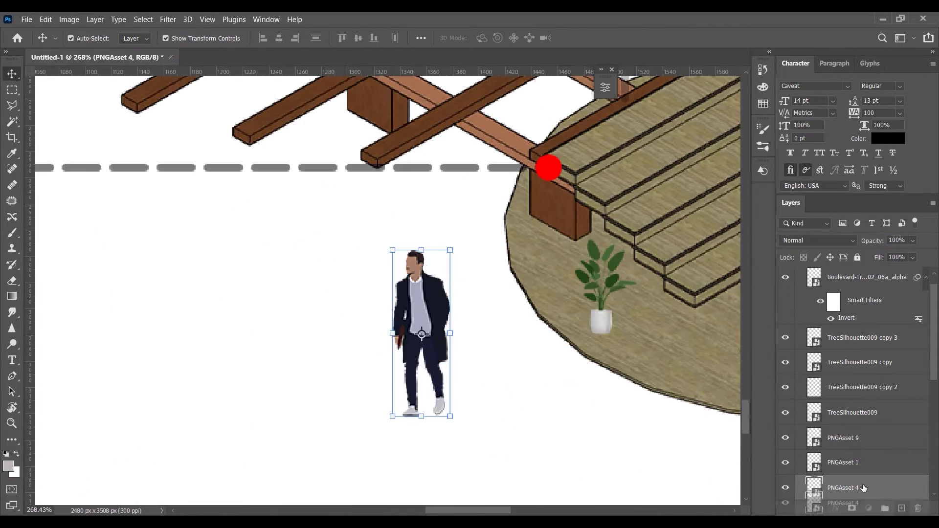
Flatten and skew a duplicate of the man cut-out into a ground shadow at his feet, at 30% opacity.
{"action": "left_click_drag", "start_coordinate": [430, 251], "coordinate": [308, 343]}
{"action": "key", "text": "Return"}
{"action": "key", "text": "3"}
{"action": "key", "text": "0"}
{"action": "scroll", "coordinate": [420, 344], "scroll_direction": "down", "scroll_amount": 5}
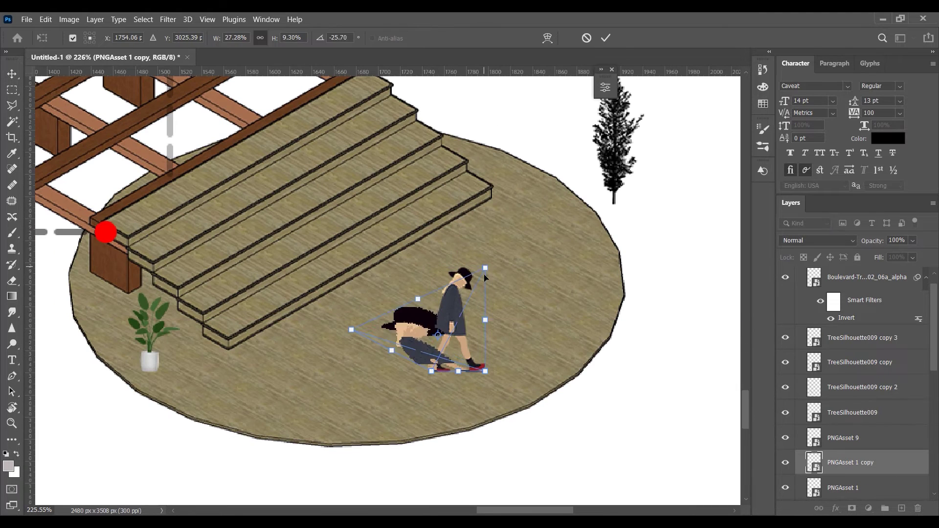
Skew a duplicate of the walking woman into a flat shadow at her feet and select its outline.
{"action": "mouse_move", "coordinate": [406, 322]}
{"action": "left_mouse_down"}
{"action": "mouse_move", "coordinate": [355, 343]}
{"action": "mouse_move", "coordinate": [402, 338]}
{"action": "left_mouse_up"}
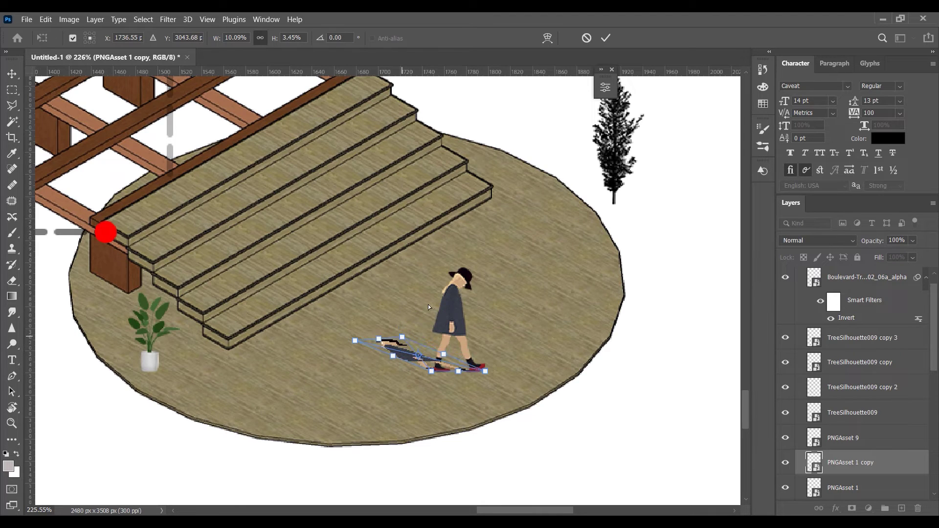
{"action": "left_click", "coordinate": [606, 38]}
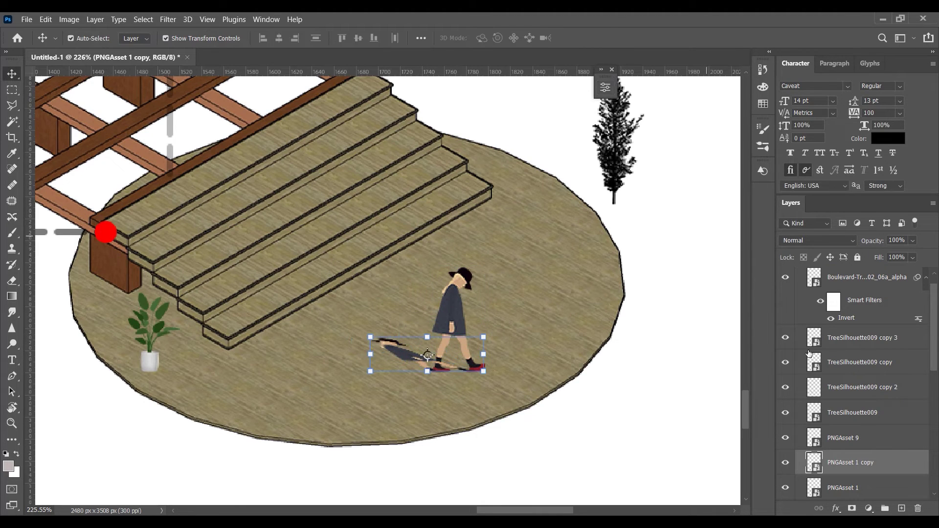
{"action": "left_click", "coordinate": [813, 464], "text": "ctrl"}
Rasterize the woman's shadow layer, PNGAsset 1 copy, to allow a direct fill.
{"action": "key", "text": "shift+BackSpace"}
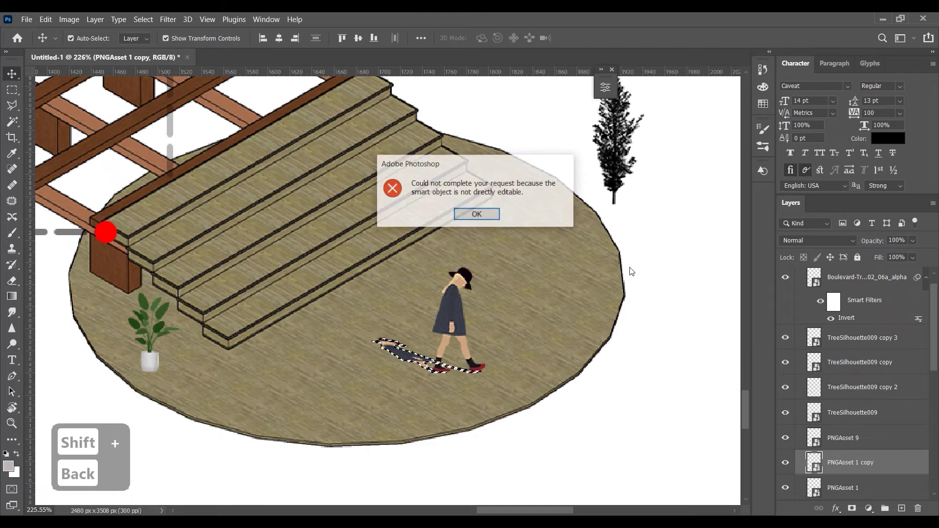
{"action": "left_click", "coordinate": [478, 217]}
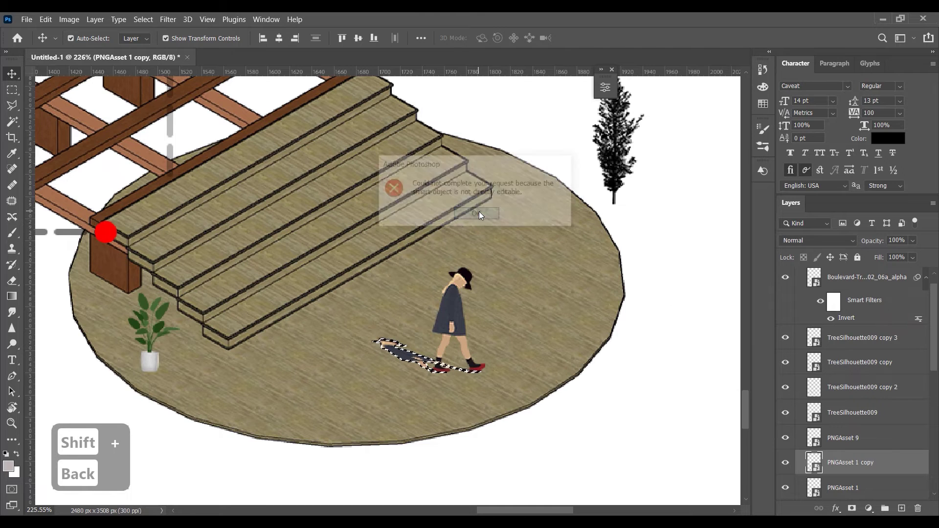
{"action": "right_click", "coordinate": [816, 462]}
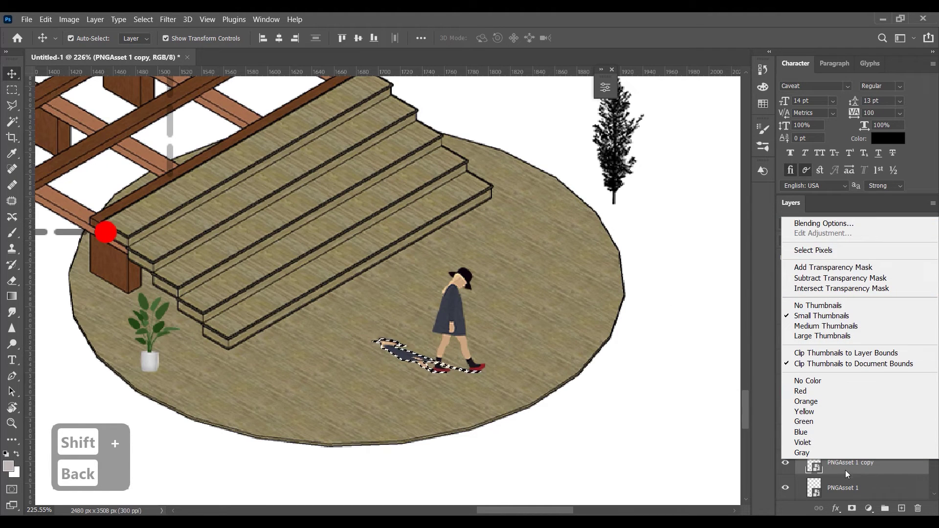
{"action": "right_click", "coordinate": [845, 468]}
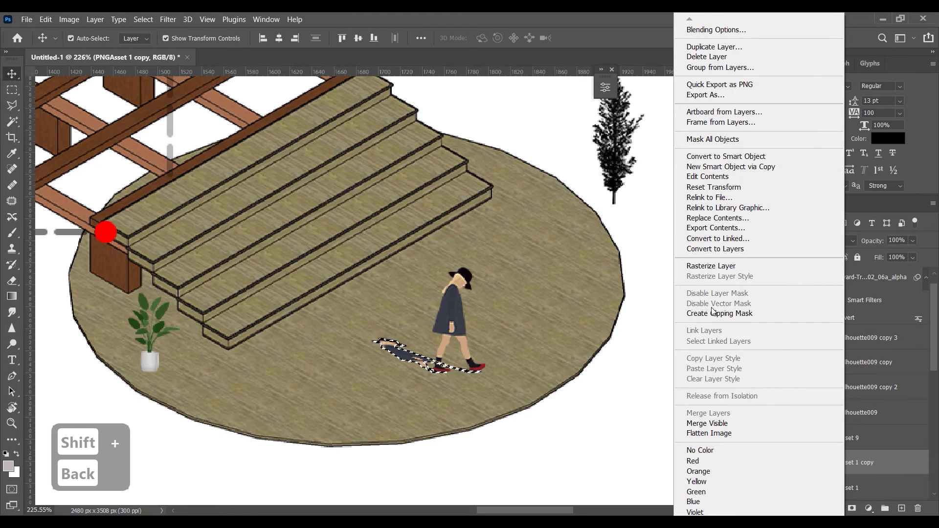
{"action": "left_click", "coordinate": [711, 266]}
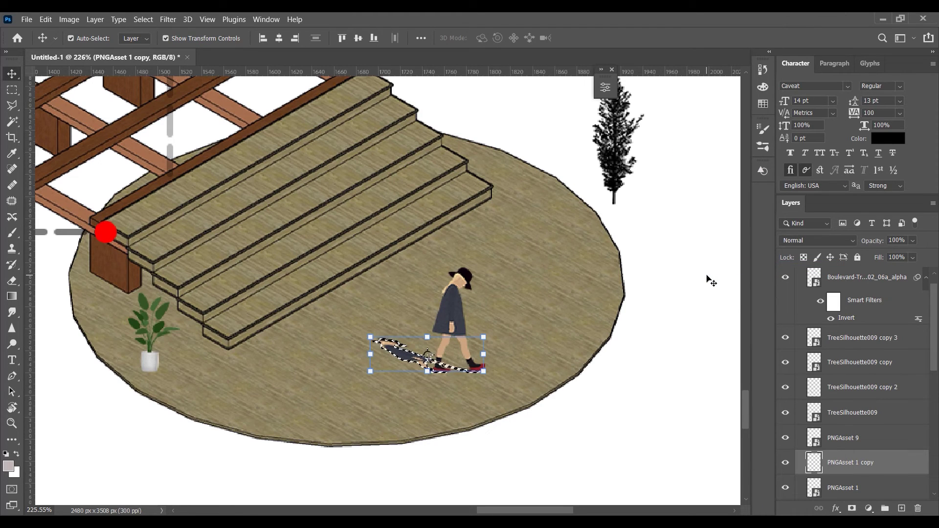
Fill the selected shadow of the woman with black in Normal mode at 100% opacity.
{"action": "key", "text": "shift+BackSpace"}
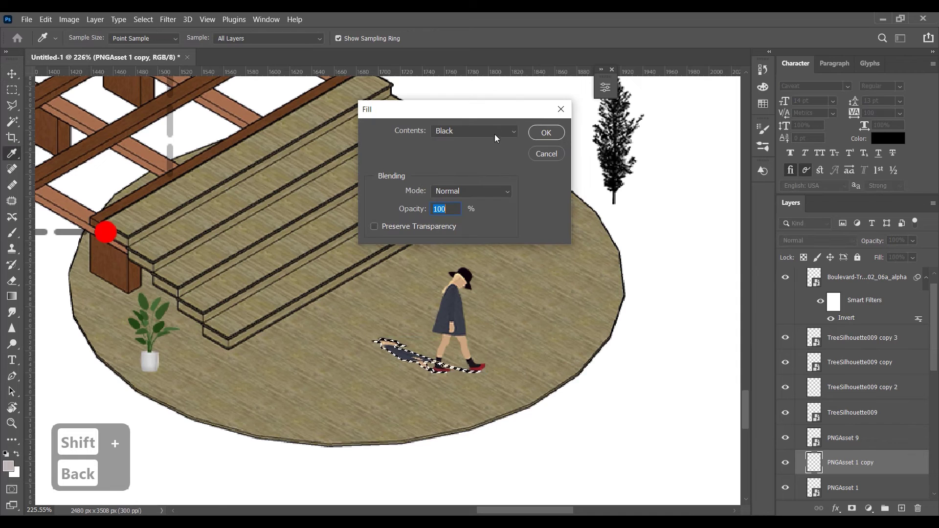
{"action": "left_click", "coordinate": [489, 131]}
{"action": "left_click", "coordinate": [459, 238]}
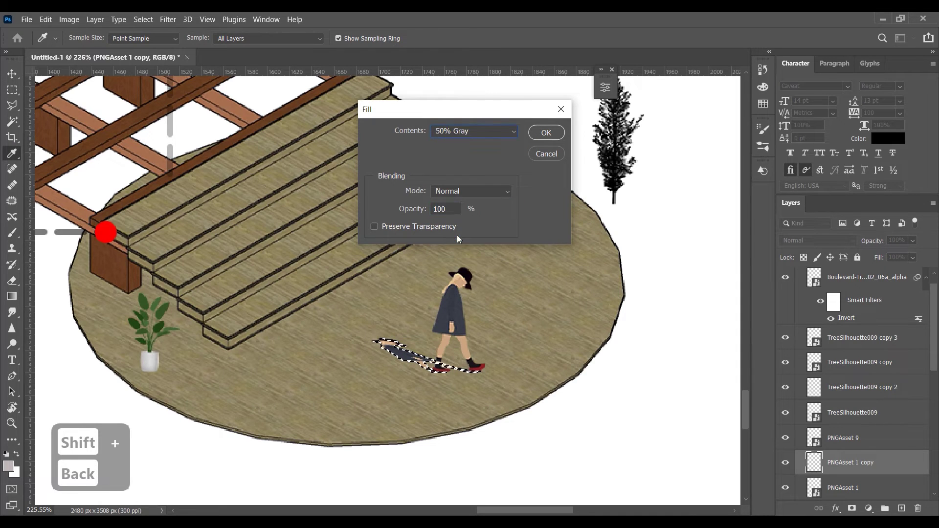
{"action": "left_click", "coordinate": [481, 133]}
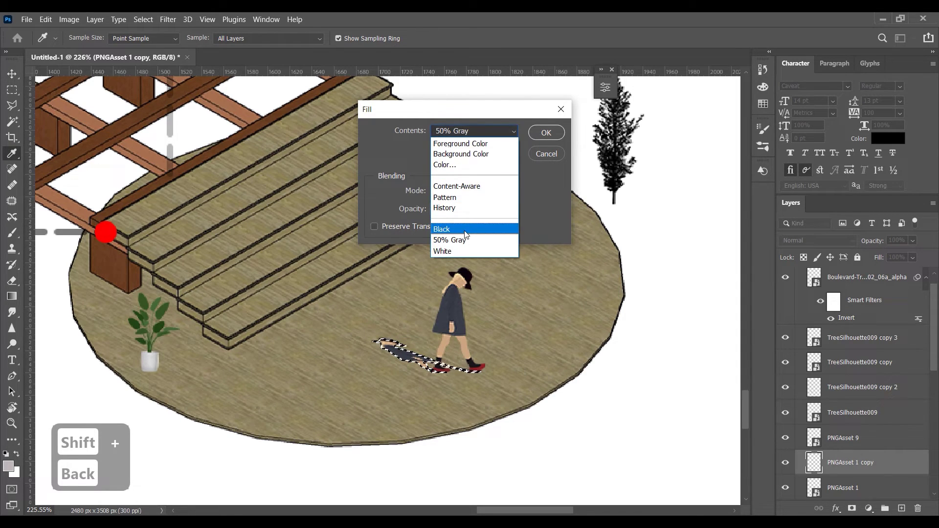
{"action": "left_click", "coordinate": [459, 226]}
{"action": "left_click", "coordinate": [546, 132]}
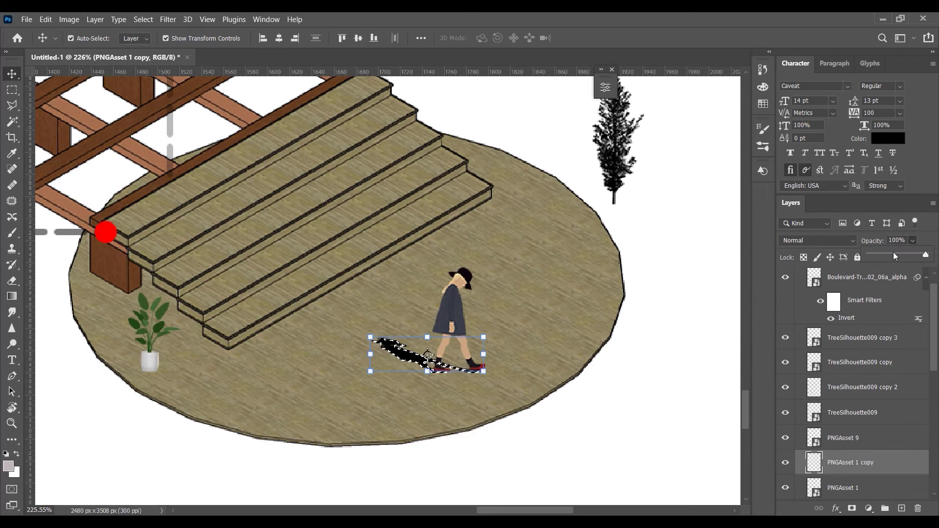
Set the woman's shadow layer to 30% opacity.
{"action": "left_click", "coordinate": [888, 241]}
{"action": "type", "text": "30"}
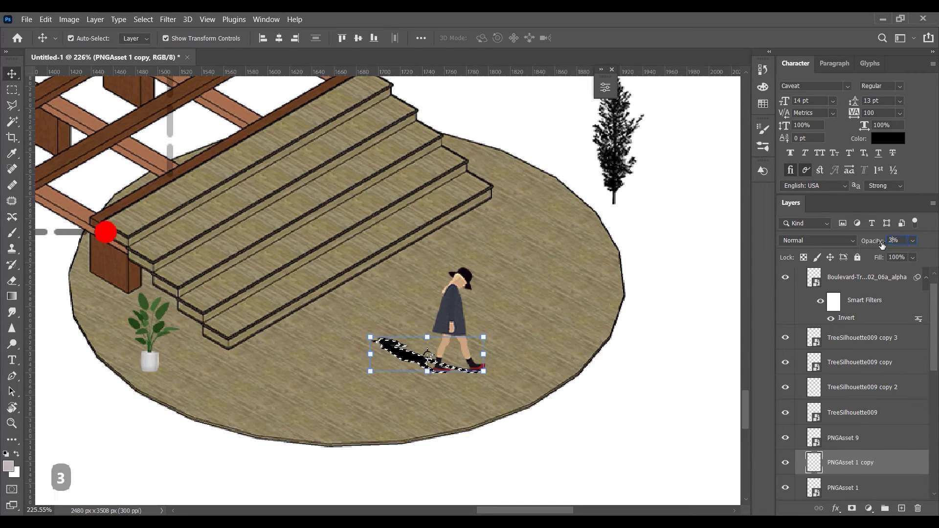
{"action": "key", "text": "Return"}
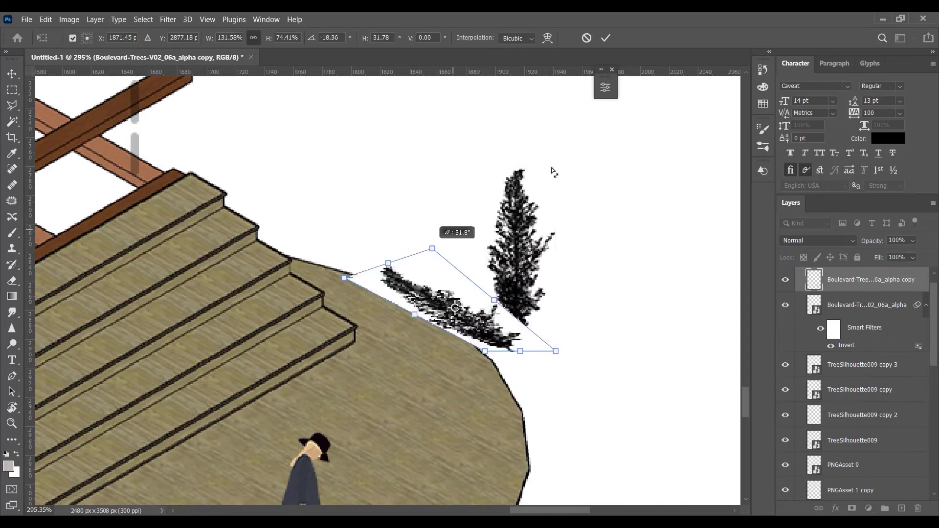
Skew the duplicate of the slender tree into a flat ground shadow reaching its trunk base.
{"action": "left_click_drag", "start_coordinate": [478, 335], "coordinate": [481, 337]}
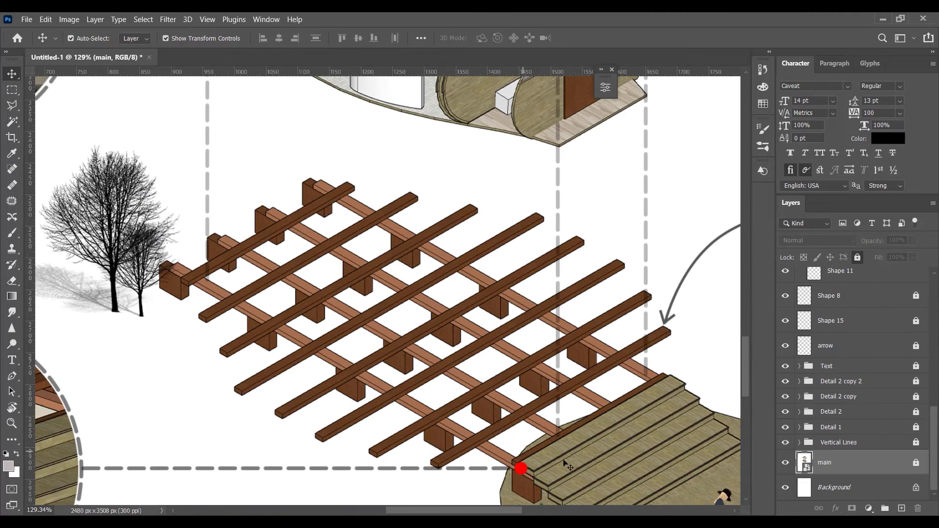
On a new layer above main, paint soft black Brush strokes along the undersides of the wooden frame's beams and posts.
{"action": "key", "text": "ctrl+z"}
{"action": "left_click", "coordinate": [301, 318], "text": "alt"}
{"action": "mouse_move", "coordinate": [287, 320]}
{"action": "left_mouse_down"}
{"action": "mouse_move", "coordinate": [300, 260]}
{"action": "mouse_move", "coordinate": [282, 455]}
{"action": "mouse_move", "coordinate": [284, 148]}
{"action": "left_mouse_up"}
{"action": "left_click_drag", "start_coordinate": [210, 290], "coordinate": [200, 290]}
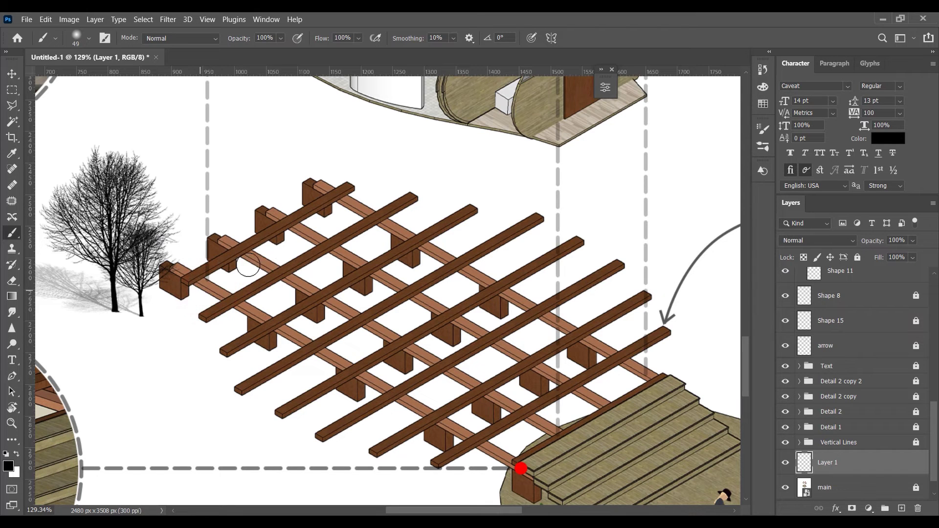
{"action": "left_click_drag", "start_coordinate": [335, 208], "coordinate": [326, 209]}
{"action": "left_click", "coordinate": [356, 193]}
{"action": "left_click", "coordinate": [176, 293], "text": "shift"}
{"action": "left_click", "coordinate": [420, 201]}
{"action": "left_click", "coordinate": [195, 327], "text": "shift"}
{"action": "left_click", "coordinate": [473, 216]}
{"action": "left_click", "coordinate": [226, 358], "text": "shift"}
{"action": "left_click", "coordinate": [545, 220]}
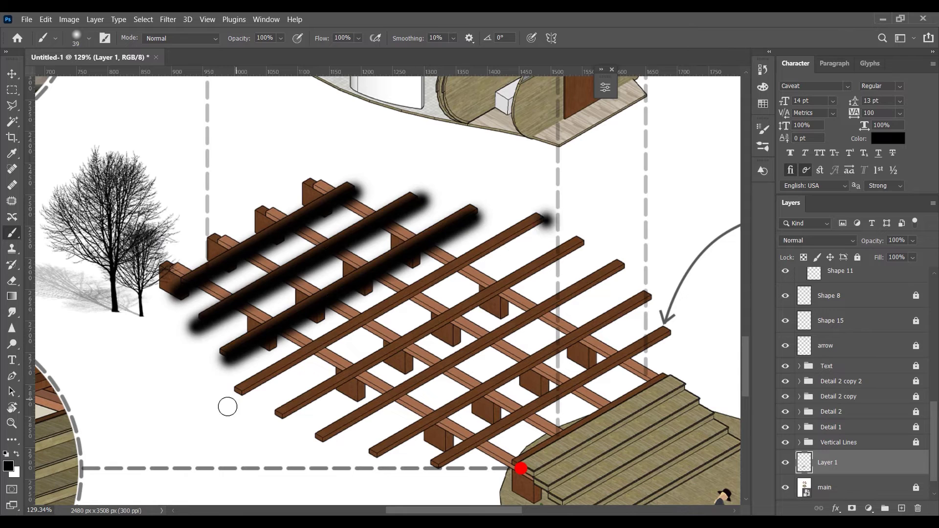
{"action": "left_click_drag", "start_coordinate": [651, 301], "coordinate": [374, 456]}
{"action": "left_click_drag", "start_coordinate": [669, 338], "coordinate": [435, 467]}
{"action": "scroll", "coordinate": [435, 467], "scroll_direction": "down", "scroll_amount": 3}
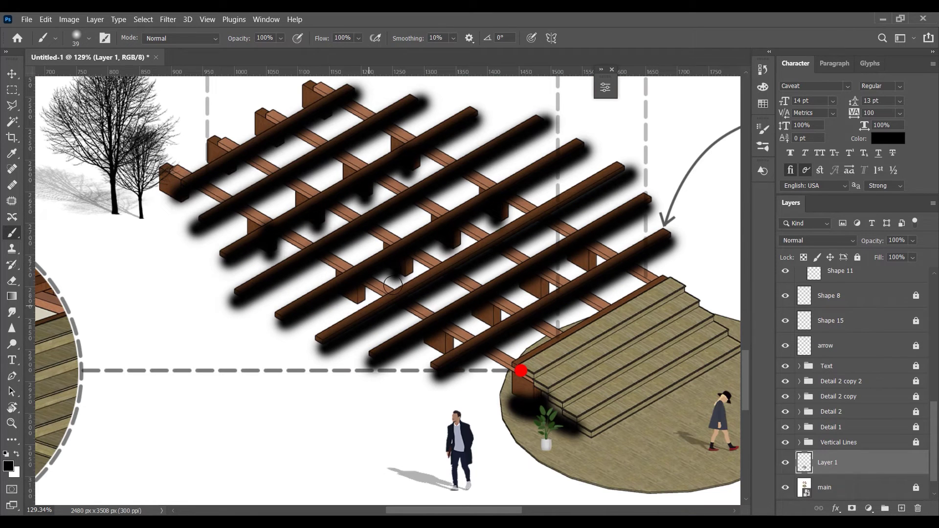
Nudge the painted shadow layer slightly down and left so it is offset from the wooden beams.
{"action": "key", "text": "v"}
{"action": "key", "text": "Down"}
{"action": "key", "text": "Down"}
{"action": "key", "text": "Down"}
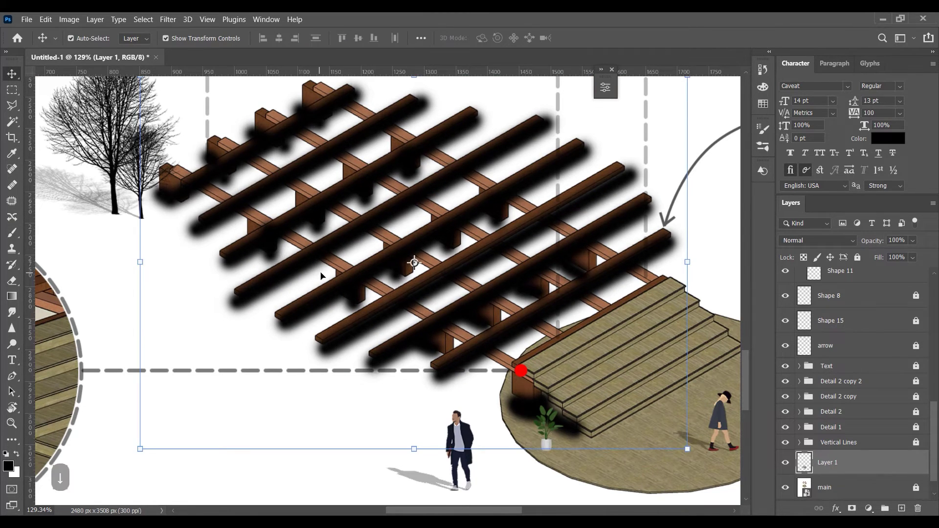
{"action": "key", "text": "Down"}
{"action": "key", "text": "Down"}
{"action": "key", "text": "Down"}
{"action": "key", "text": "Down"}
{"action": "key", "text": "Left"}
{"action": "key", "text": "Left"}
{"action": "key", "text": "Left"}
{"action": "key", "text": "Left"}
{"action": "key", "text": "Left"}
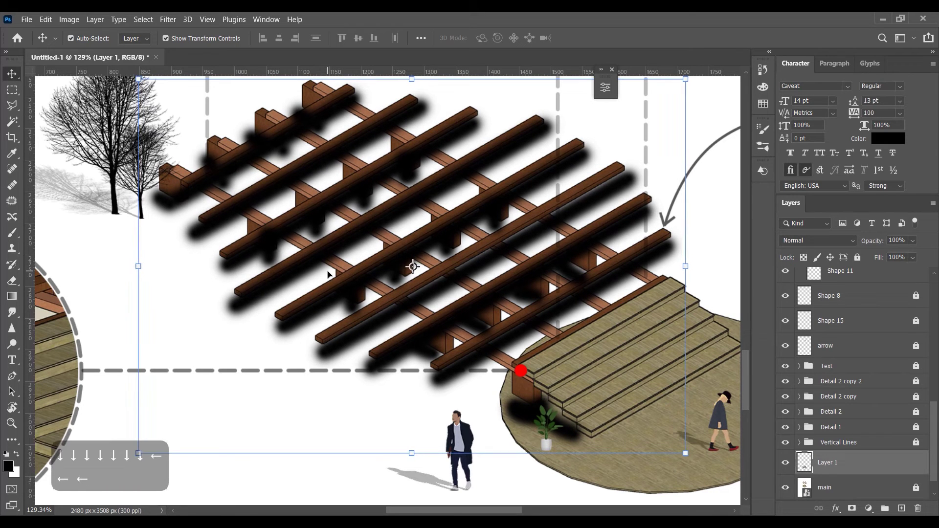
{"action": "key", "text": "Left"}
{"action": "key", "text": "Left"}
{"action": "key", "text": "Left"}
{"action": "key", "text": "Down"}
{"action": "key", "text": "Down"}
{"action": "key", "text": "Down"}
{"action": "key", "text": "Down"}
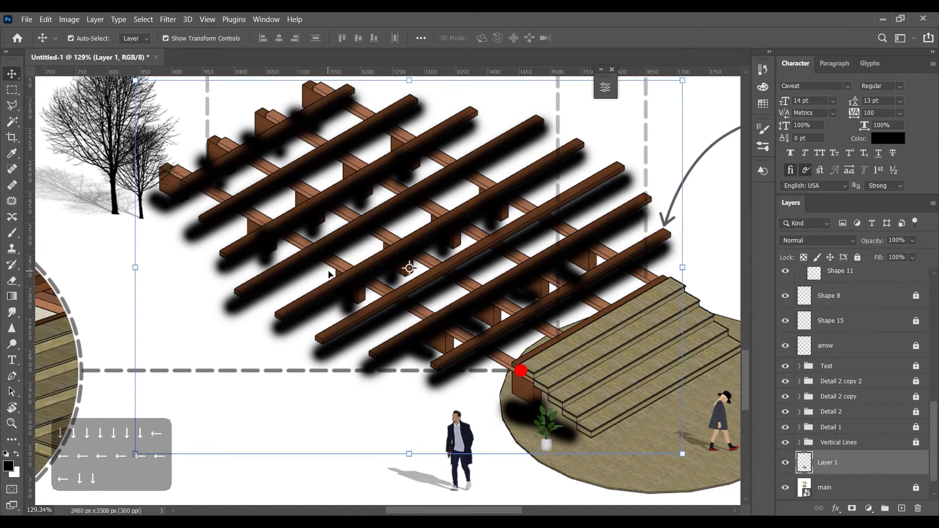
{"action": "key", "text": "Right"}
{"action": "key", "text": "Right"}
{"action": "key", "text": "Right"}
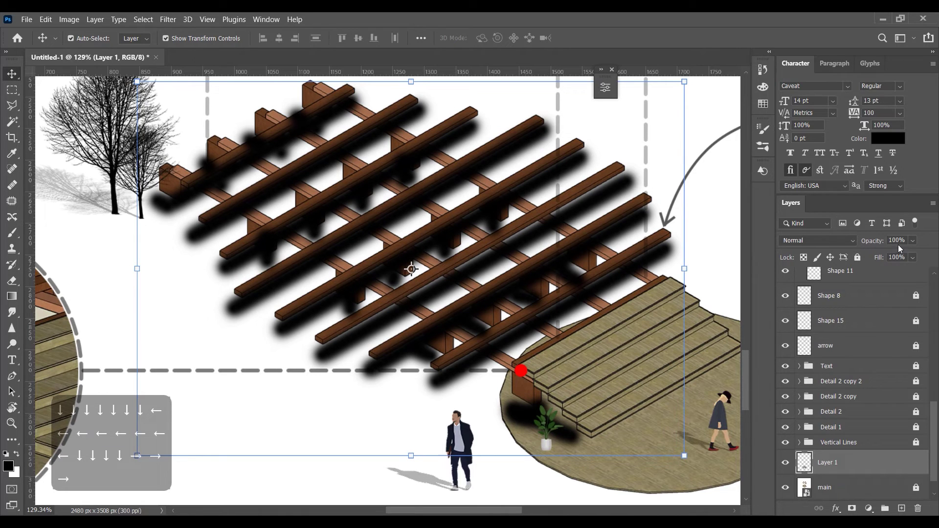
Set the frame's shadow layer to 30% opacity and deselect it.
{"action": "type", "text": "30"}
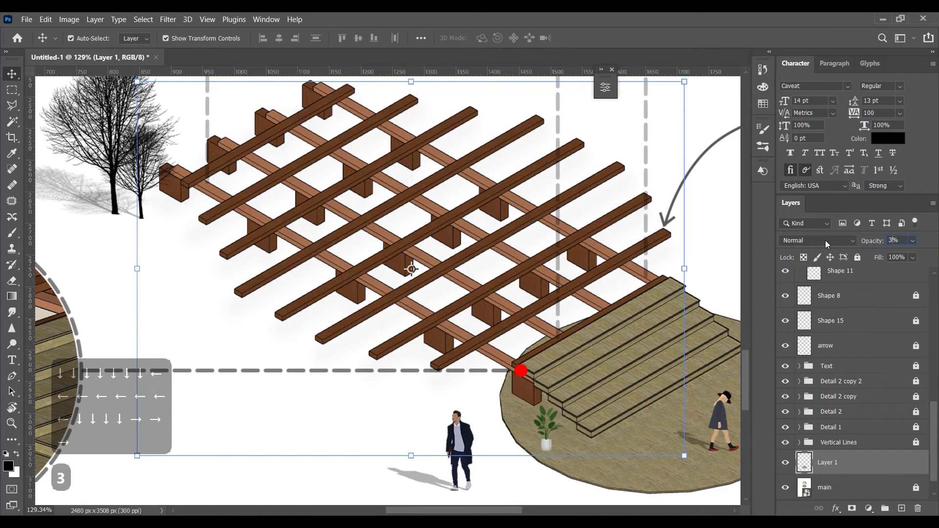
{"action": "key", "text": "Return"}
{"action": "left_click", "coordinate": [660, 169]}
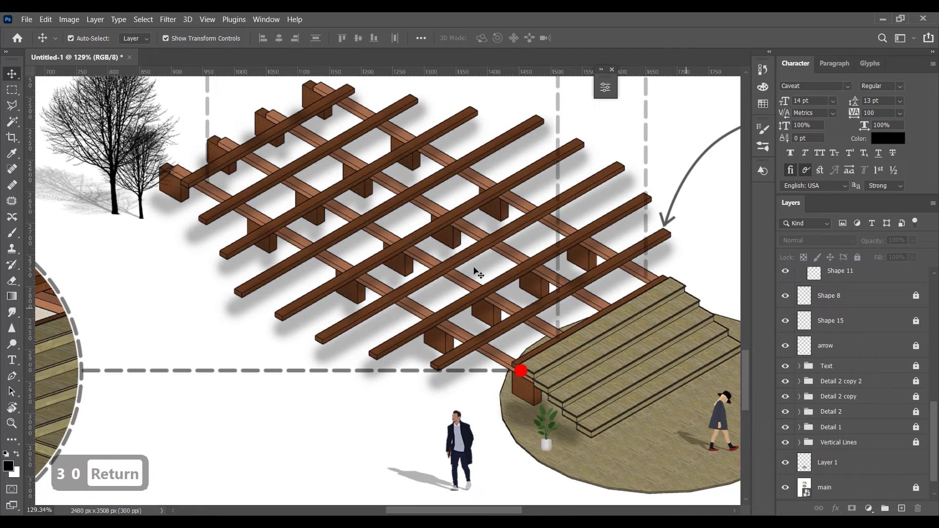
Select the wooden frame on the main layer with the Magic Wand at tolerance 80 and delete the Layer 1 shadow inside it.
{"action": "left_click", "coordinate": [803, 485]}
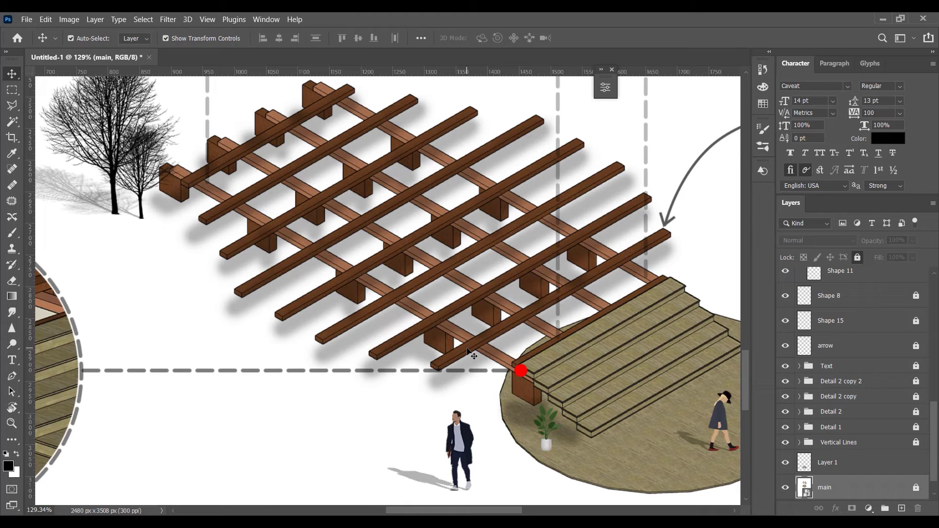
{"action": "left_click", "coordinate": [10, 156]}
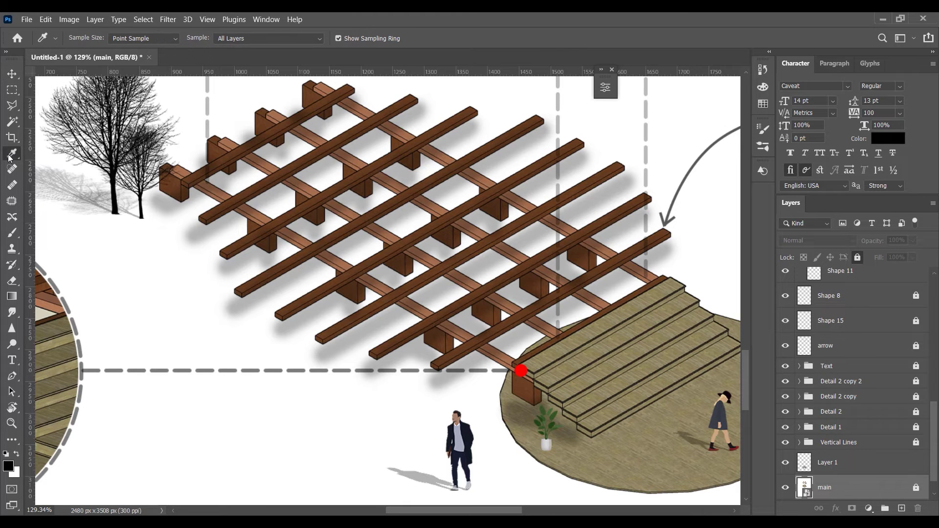
{"action": "left_click", "coordinate": [12, 122]}
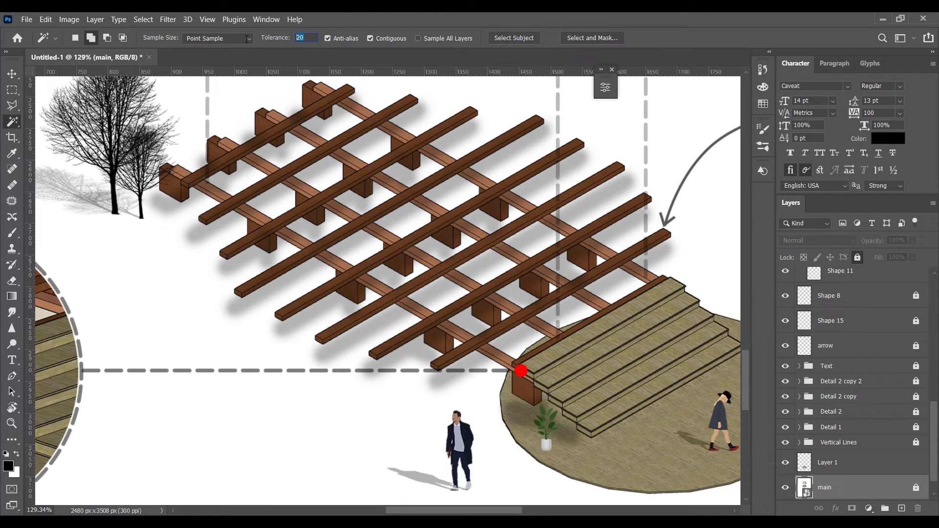
{"action": "type", "text": "50"}
{"action": "key", "text": "Return"}
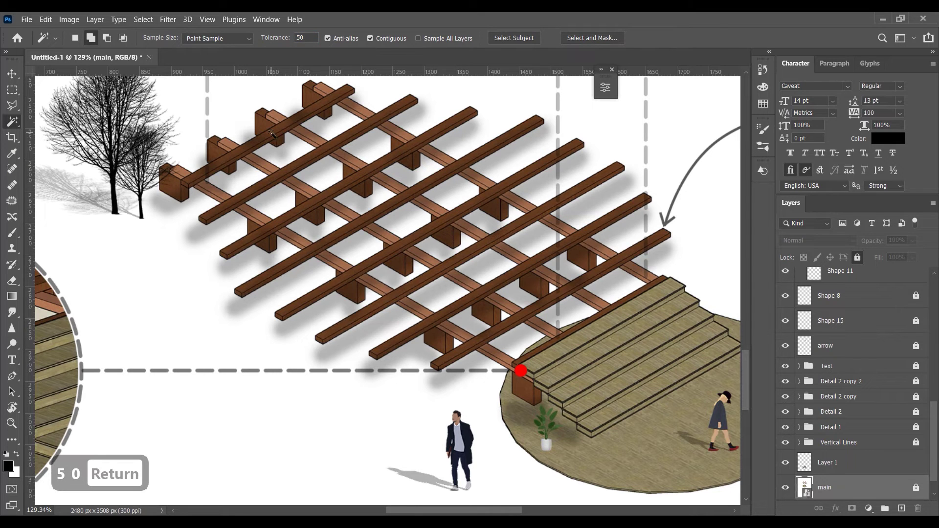
{"action": "left_click", "coordinate": [272, 133]}
{"action": "left_click", "coordinate": [329, 147]}
{"action": "left_click", "coordinate": [353, 179]}
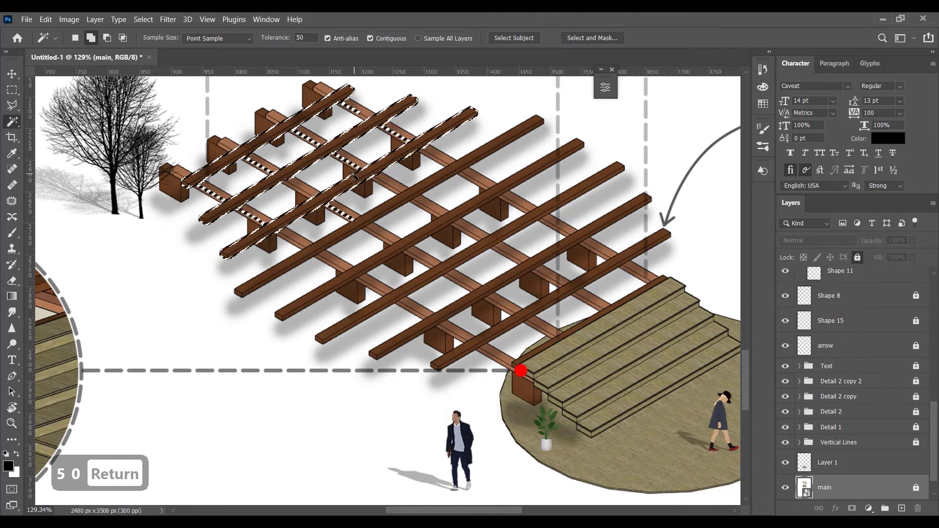
{"action": "left_click", "coordinate": [306, 38]}
{"action": "type", "text": "80"}
{"action": "key", "text": "Return"}
{"action": "left_click", "coordinate": [530, 294]}
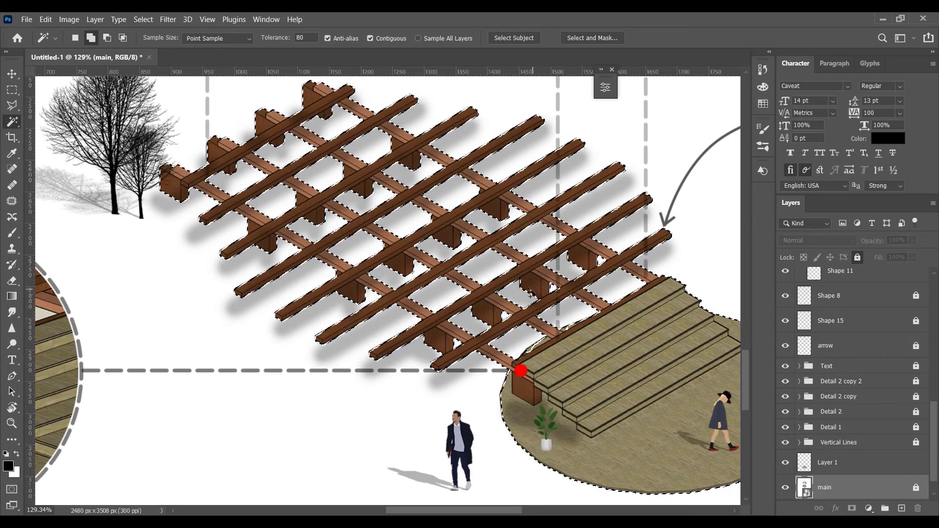
{"action": "left_click", "coordinate": [817, 467]}
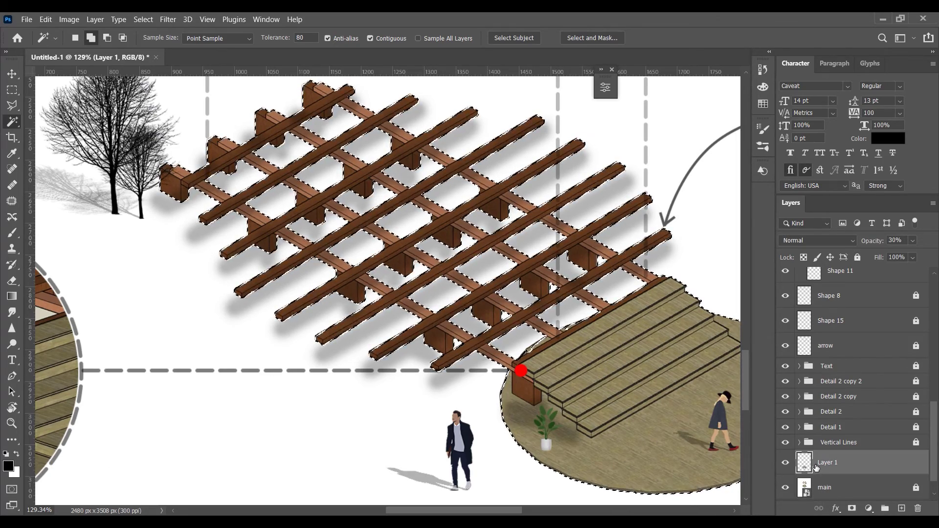
{"action": "key", "text": "Delete"}
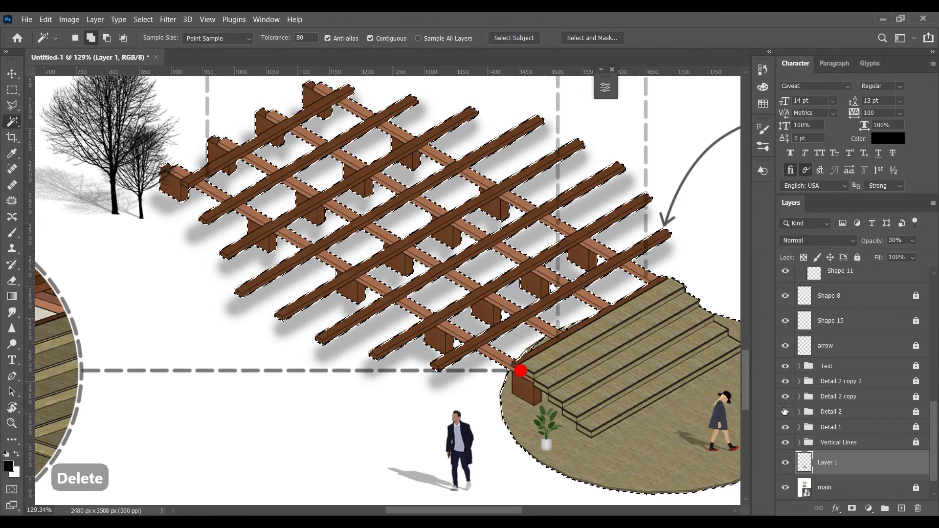
{"action": "key", "text": "ctrl+d"}
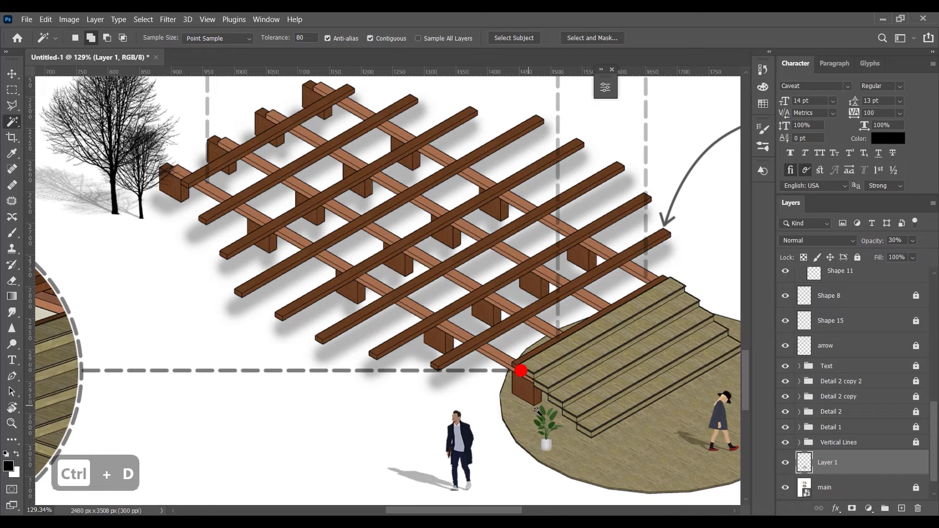
Paint a soft black shadow on Layer 1 beneath the wooden post and along the underside of the deck steps.
{"action": "key", "text": "b"}
{"action": "left_click_drag", "start_coordinate": [553, 415], "coordinate": [577, 431]}
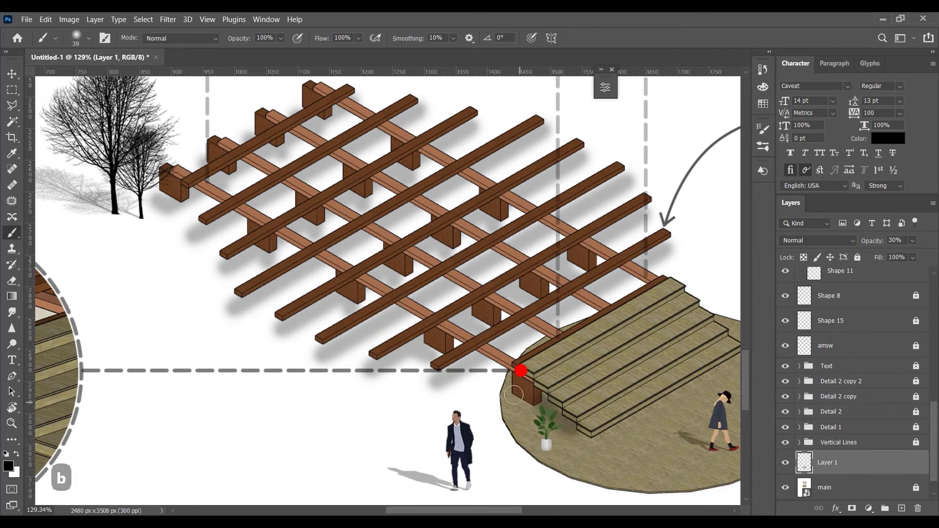
{"action": "left_click_drag", "start_coordinate": [513, 395], "coordinate": [579, 433]}
{"action": "scroll", "coordinate": [562, 435], "scroll_direction": "up", "scroll_amount": 2}
{"action": "scroll", "coordinate": [520, 408], "scroll_direction": "down", "scroll_amount": 1}
{"action": "scroll", "coordinate": [538, 454], "scroll_direction": "up", "scroll_amount": 2}
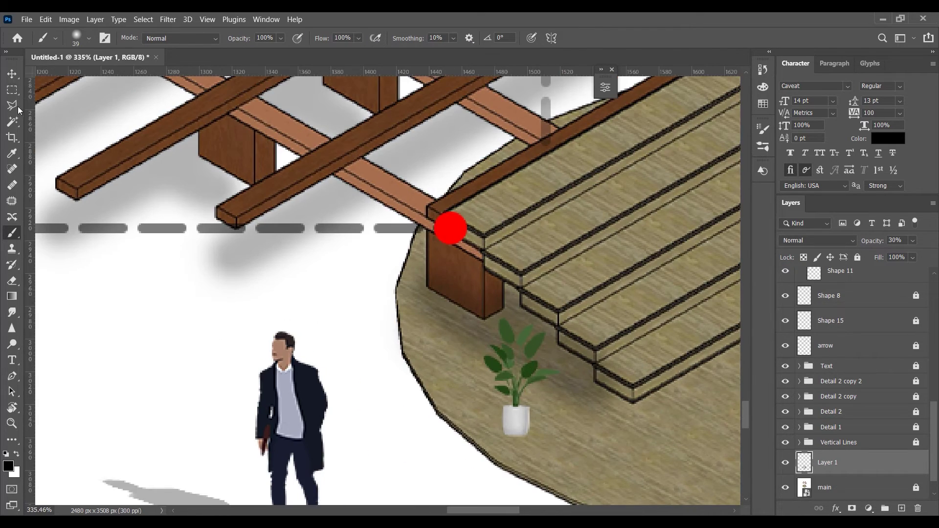
Paint a small ground shadow on Layer 1 extending from the potted plant's base with a 7 px brush.
{"action": "key", "text": "v"}
{"action": "scroll", "coordinate": [504, 423], "scroll_direction": "up", "scroll_amount": 2}
{"action": "left_click", "coordinate": [501, 422]}
{"action": "key", "text": "b"}
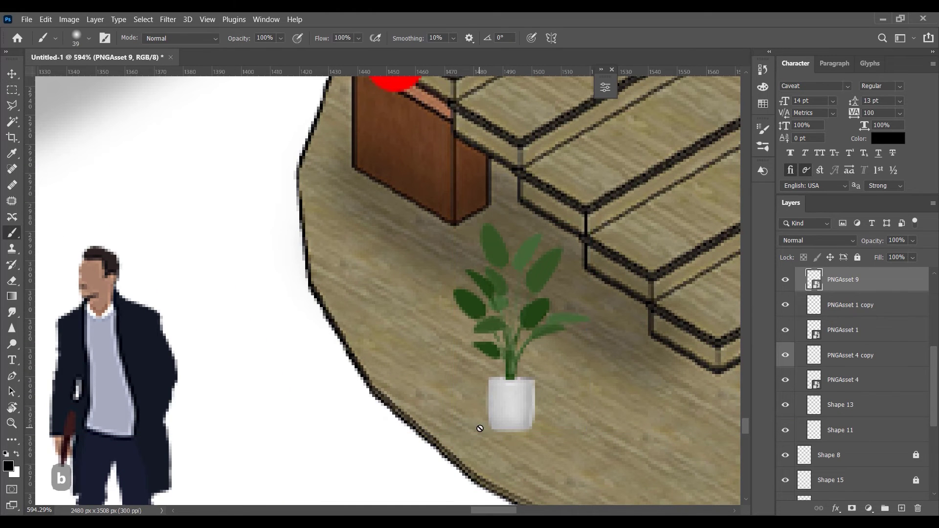
{"action": "scroll", "coordinate": [841, 465], "scroll_direction": "down", "scroll_amount": 4}
{"action": "left_click", "coordinate": [838, 462]}
{"action": "left_click", "coordinate": [831, 437]}
{"action": "mouse_move", "coordinate": [490, 432]}
{"action": "left_mouse_down"}
{"action": "mouse_move", "coordinate": [435, 431]}
{"action": "mouse_move", "coordinate": [457, 421]}
{"action": "mouse_move", "coordinate": [440, 408]}
{"action": "mouse_move", "coordinate": [485, 416]}
{"action": "mouse_move", "coordinate": [436, 409]}
{"action": "left_mouse_up"}
{"action": "left_click", "coordinate": [482, 429]}
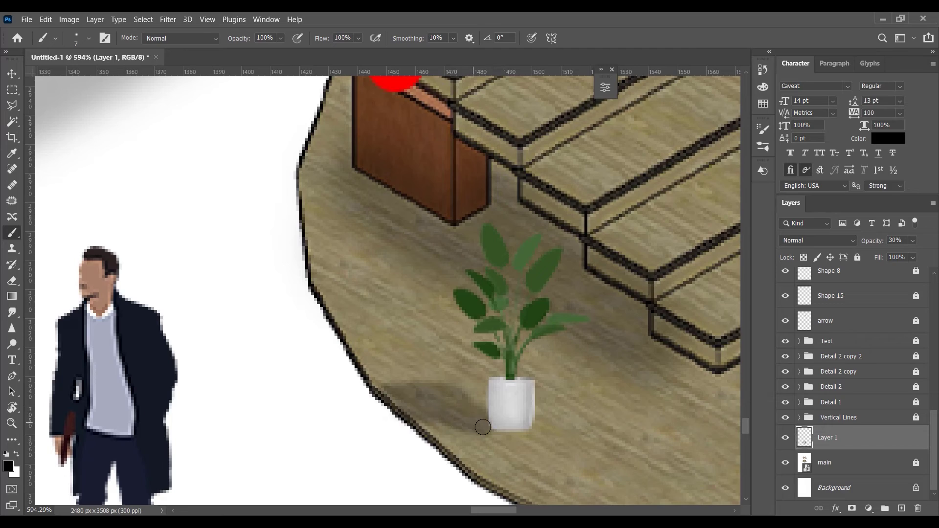
{"action": "scroll", "coordinate": [527, 429], "scroll_direction": "down", "scroll_amount": 8}
{"action": "scroll", "coordinate": [468, 359], "scroll_direction": "up", "scroll_amount": 10}
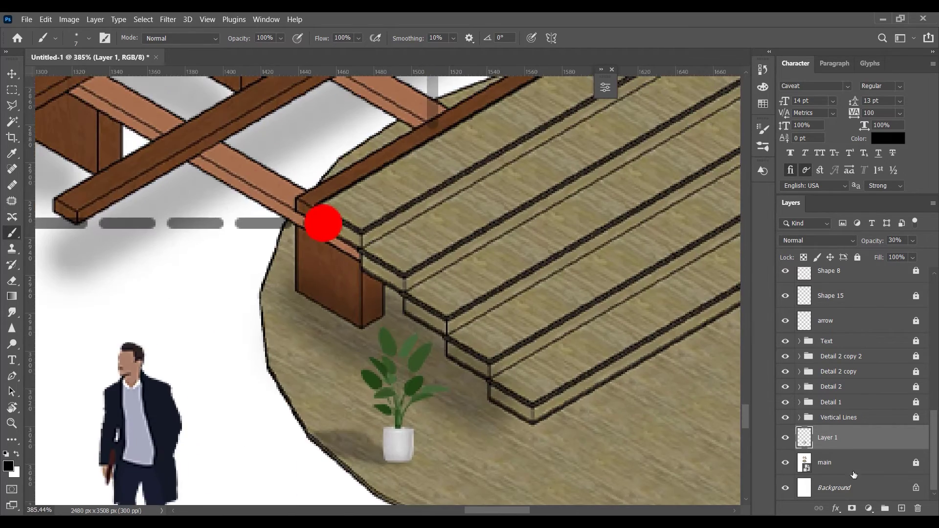
Select the step edges and wooden post on main with the Magic Wand, ending at tolerance 40, and delete the Layer 1 shadow over them.
{"action": "key", "text": "alt+bracketleft"}
{"action": "key", "text": "w"}
{"action": "left_click", "coordinate": [396, 266]}
{"action": "left_click", "coordinate": [396, 267]}
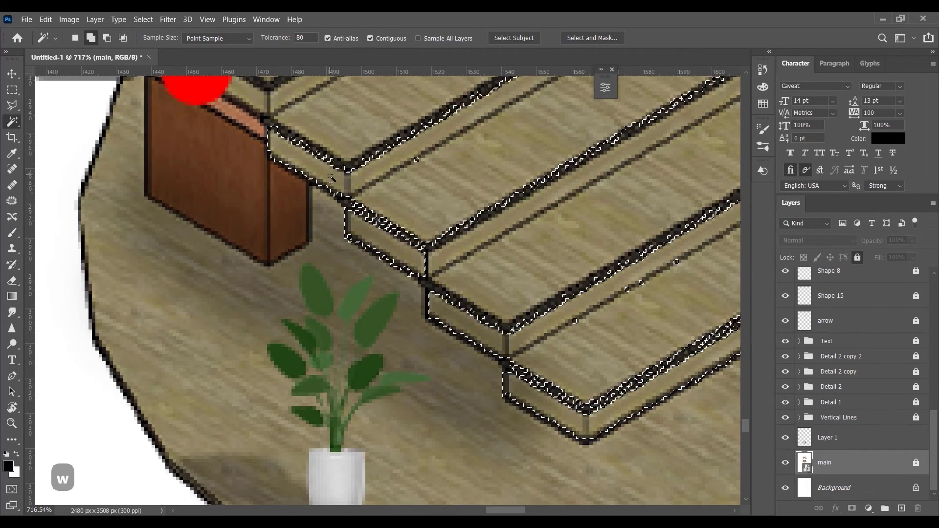
{"action": "left_click", "coordinate": [304, 118]}
{"action": "key", "text": "ctrl+z"}
{"action": "left_click", "coordinate": [265, 39]}
{"action": "type", "text": "40"}
{"action": "key", "text": "Return"}
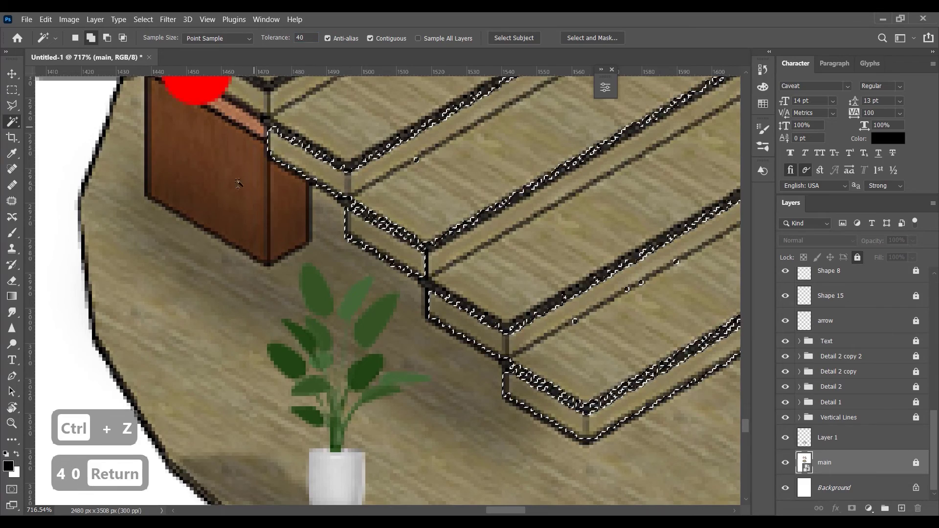
{"action": "left_click", "coordinate": [290, 208]}
{"action": "left_click", "coordinate": [841, 442]}
{"action": "key", "text": "Delete"}
{"action": "key", "text": "ctrl+d"}
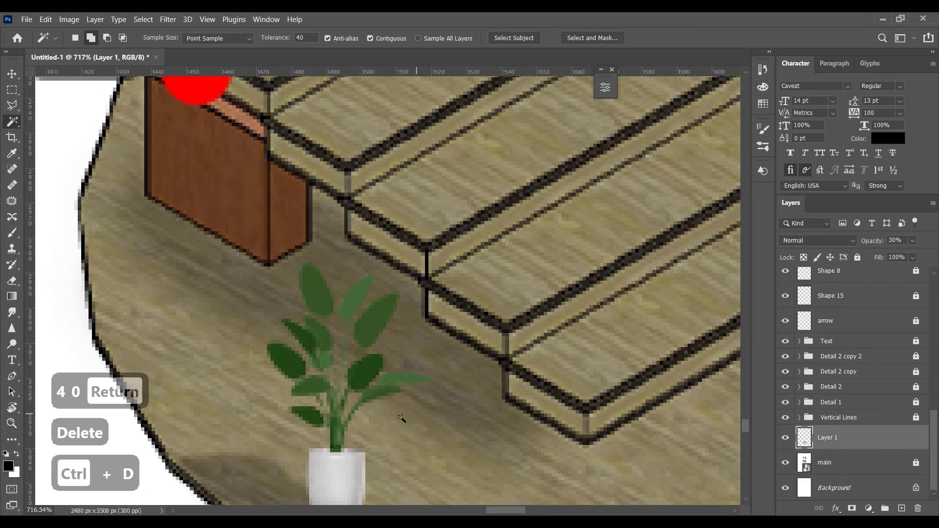
Undo the last two changes.
{"action": "scroll", "coordinate": [387, 288], "scroll_direction": "down", "scroll_amount": 10}
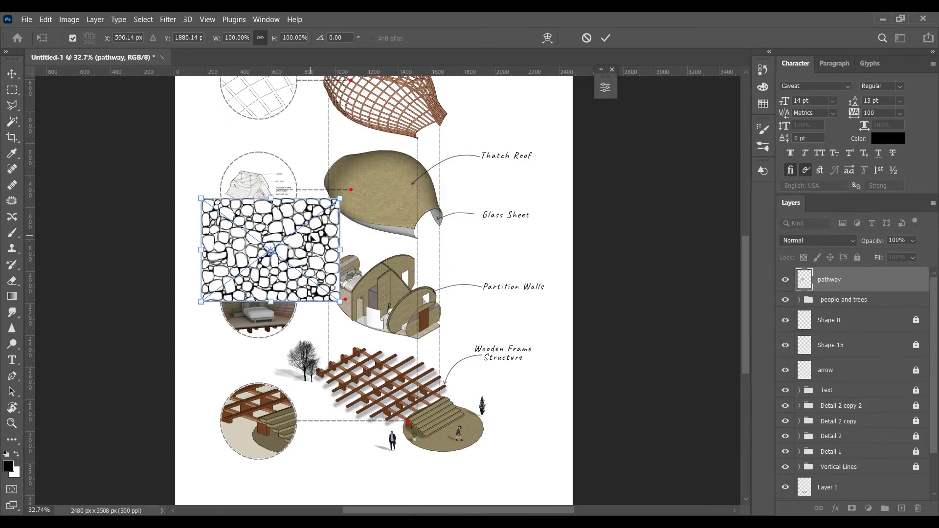
{"action": "key", "text": "ctrl+z"}
{"action": "key", "text": "ctrl+z"}
Place the pathway stone pattern, scale it down and duplicate it side by side into a continuous horizontal row.
{"action": "key", "text": "Return"}
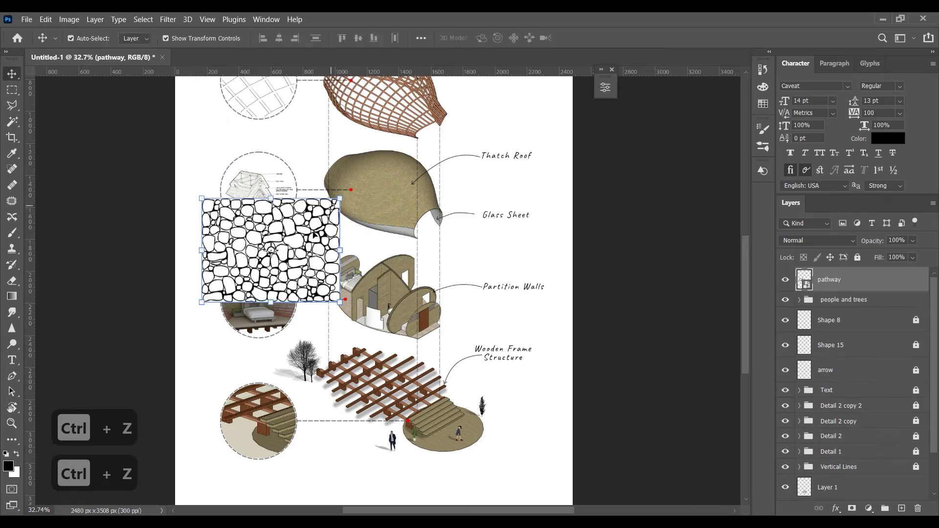
{"action": "left_click_drag", "start_coordinate": [340, 199], "coordinate": [302, 227]}
{"action": "left_click_drag", "start_coordinate": [284, 239], "coordinate": [532, 239]}
{"action": "left_click", "coordinate": [250, 264], "text": "shift"}
{"action": "left_click", "coordinate": [533, 322]}
{"action": "scroll", "coordinate": [445, 296], "scroll_direction": "up", "scroll_amount": 5}
{"action": "scroll", "coordinate": [367, 269], "scroll_direction": "down", "scroll_amount": 1}
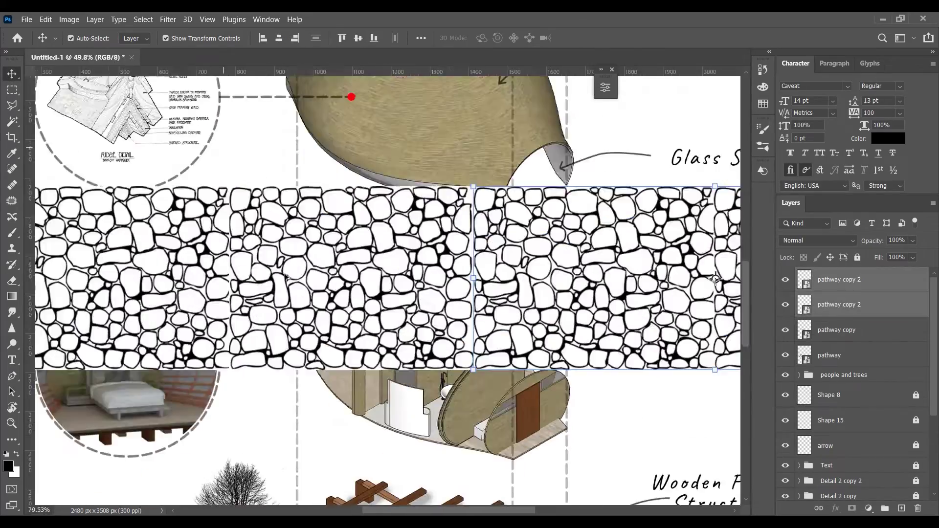
{"action": "scroll", "coordinate": [368, 269], "scroll_direction": "up", "scroll_amount": 5}
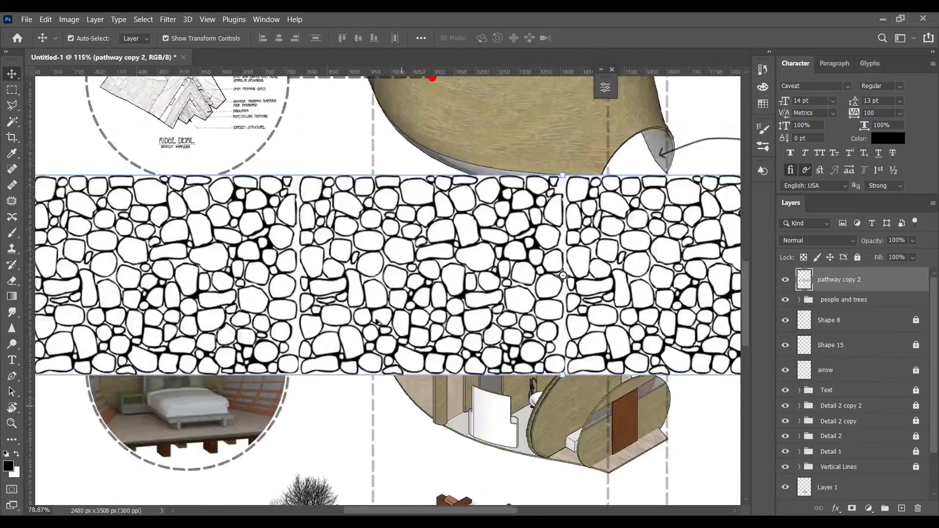
{"action": "scroll", "coordinate": [518, 297], "scroll_direction": "down", "scroll_amount": 4}
Duplicate the stone row downward into stacked rows and merge them into a single pathway layer.
{"action": "left_click_drag", "start_coordinate": [518, 296], "coordinate": [518, 366]}
{"action": "scroll", "coordinate": [395, 319], "scroll_direction": "up", "scroll_amount": 5}
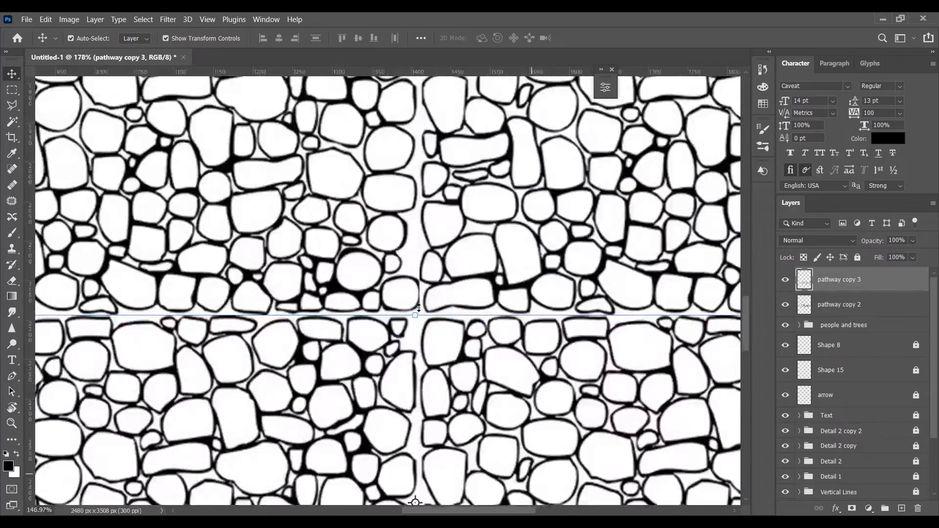
{"action": "scroll", "coordinate": [414, 296], "scroll_direction": "down", "scroll_amount": 5}
{"action": "left_click_drag", "start_coordinate": [435, 331], "coordinate": [435, 411]}
{"action": "scroll", "coordinate": [421, 409], "scroll_direction": "up", "scroll_amount": 5}
{"action": "scroll", "coordinate": [390, 264], "scroll_direction": "down", "scroll_amount": 5}
{"action": "left_click_drag", "start_coordinate": [403, 309], "coordinate": [403, 386]}
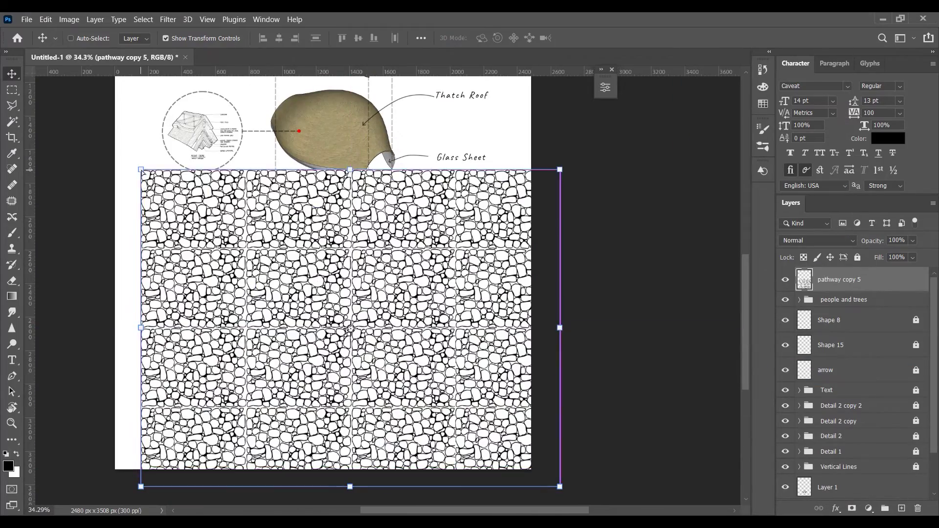
Distort the merged stone pattern into an isometric diamond covering the ground around the wooden frame and deck.
{"action": "left_click_drag", "start_coordinate": [141, 170], "coordinate": [190, 305]}
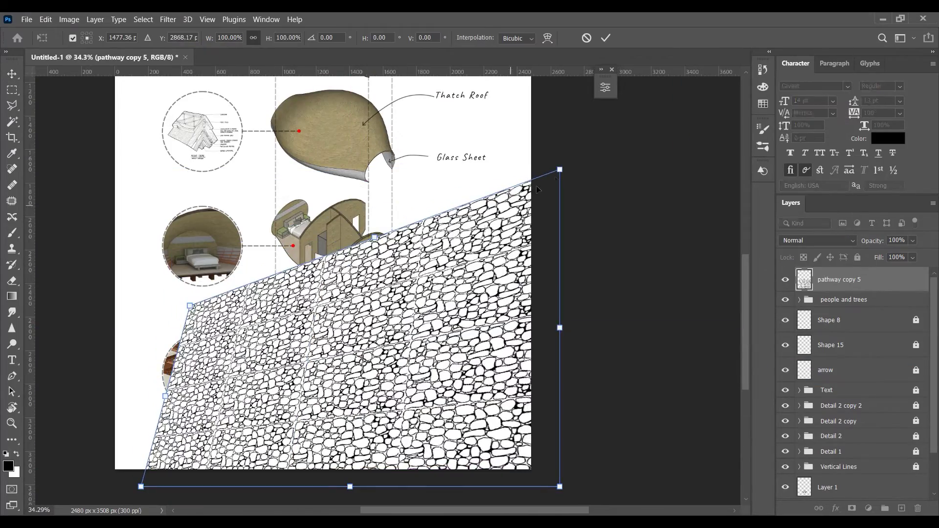
{"action": "left_click_drag", "start_coordinate": [559, 169], "coordinate": [438, 286]}
{"action": "left_click_drag", "start_coordinate": [140, 487], "coordinate": [334, 464]}
{"action": "left_click_drag", "start_coordinate": [559, 486], "coordinate": [586, 401]}
{"action": "left_click_drag", "start_coordinate": [399, 324], "coordinate": [229, 354]}
{"action": "scroll", "coordinate": [309, 372], "scroll_direction": "up", "scroll_amount": 6}
{"action": "left_click_drag", "start_coordinate": [501, 483], "coordinate": [514, 455]}
{"action": "left_click_drag", "start_coordinate": [240, 278], "coordinate": [226, 288]}
{"action": "left_click_drag", "start_coordinate": [272, 373], "coordinate": [420, 343]}
{"action": "scroll", "coordinate": [420, 342], "scroll_direction": "down", "scroll_amount": 4}
{"action": "left_click_drag", "start_coordinate": [100, 297], "coordinate": [180, 392]}
{"action": "left_click_drag", "start_coordinate": [273, 487], "coordinate": [380, 503]}
{"action": "left_click_drag", "start_coordinate": [390, 359], "coordinate": [371, 304]}
{"action": "scroll", "coordinate": [425, 327], "scroll_direction": "up", "scroll_amount": 4}
{"action": "left_click_drag", "start_coordinate": [450, 353], "coordinate": [344, 275]}
{"action": "left_click_drag", "start_coordinate": [224, 422], "coordinate": [212, 414]}
{"action": "mouse_move", "coordinate": [304, 291]}
{"action": "left_mouse_down"}
{"action": "mouse_move", "coordinate": [461, 415]}
{"action": "mouse_move", "coordinate": [352, 433]}
{"action": "mouse_move", "coordinate": [573, 269]}
{"action": "left_mouse_up"}
{"action": "left_click_drag", "start_coordinate": [200, 209], "coordinate": [184, 215]}
{"action": "left_click_drag", "start_coordinate": [501, 214], "coordinate": [399, 302]}
{"action": "scroll", "coordinate": [336, 350], "scroll_direction": "down", "scroll_amount": 4}
{"action": "scroll", "coordinate": [389, 324], "scroll_direction": "up", "scroll_amount": 1}
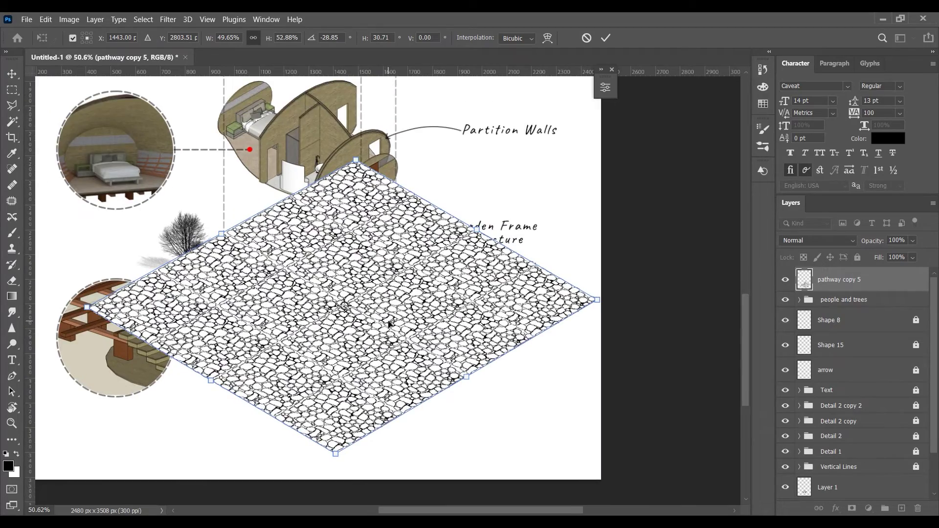
Shift the isometric stone pattern horizontally to X 1397.78 px and apply the transformation.
{"action": "scroll", "coordinate": [448, 371], "scroll_direction": "up", "scroll_amount": 2}
{"action": "mouse_move", "coordinate": [351, 230]}
{"action": "left_mouse_down"}
{"action": "mouse_move", "coordinate": [372, 322]}
{"action": "mouse_move", "coordinate": [338, 230]}
{"action": "left_mouse_up"}
{"action": "scroll", "coordinate": [337, 230], "scroll_direction": "down", "scroll_amount": 4}
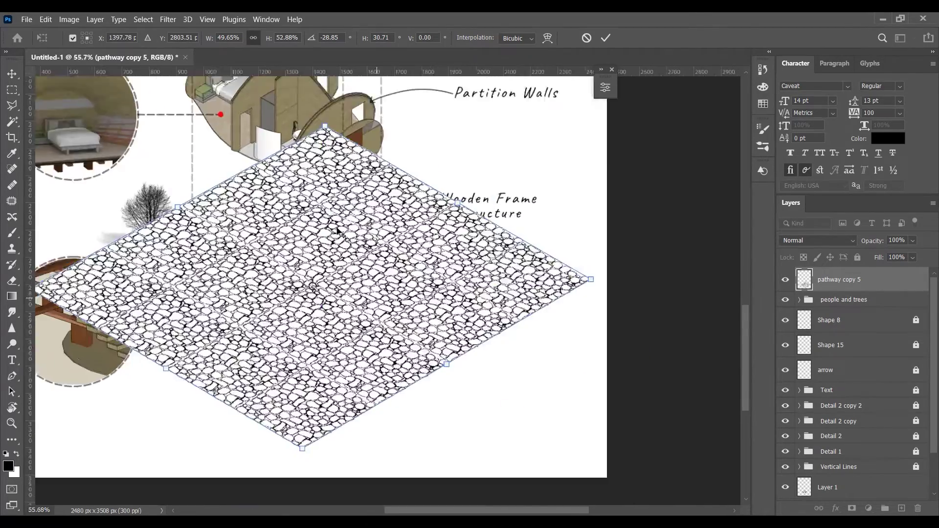
{"action": "left_click", "coordinate": [606, 40]}
{"action": "scroll", "coordinate": [432, 316], "scroll_direction": "up", "scroll_amount": 1}
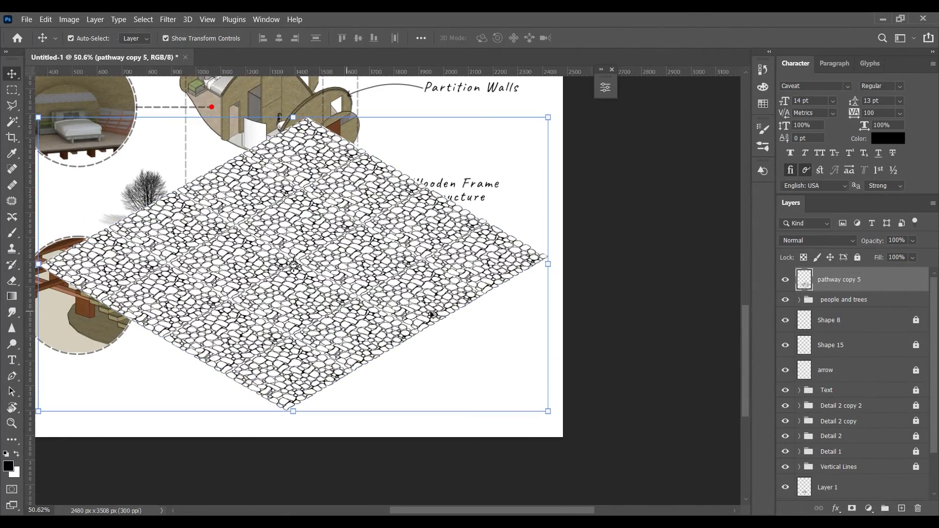
Set the pathway layer to Multiply and duplicate it side by side, closing the gaps so stones cover the page's lower area.
{"action": "left_click", "coordinate": [854, 241]}
{"action": "left_click", "coordinate": [797, 245]}
{"action": "left_click_drag", "start_coordinate": [358, 281], "coordinate": [352, 293]}
{"action": "scroll", "coordinate": [352, 270], "scroll_direction": "down", "scroll_amount": 3}
{"action": "left_click_drag", "start_coordinate": [338, 259], "coordinate": [514, 360]}
{"action": "left_click_drag", "start_coordinate": [518, 358], "coordinate": [85, 377], "text": "alt"}
{"action": "left_click_drag", "start_coordinate": [126, 377], "coordinate": [535, 160], "text": "alt"}
{"action": "left_click", "coordinate": [488, 326]}
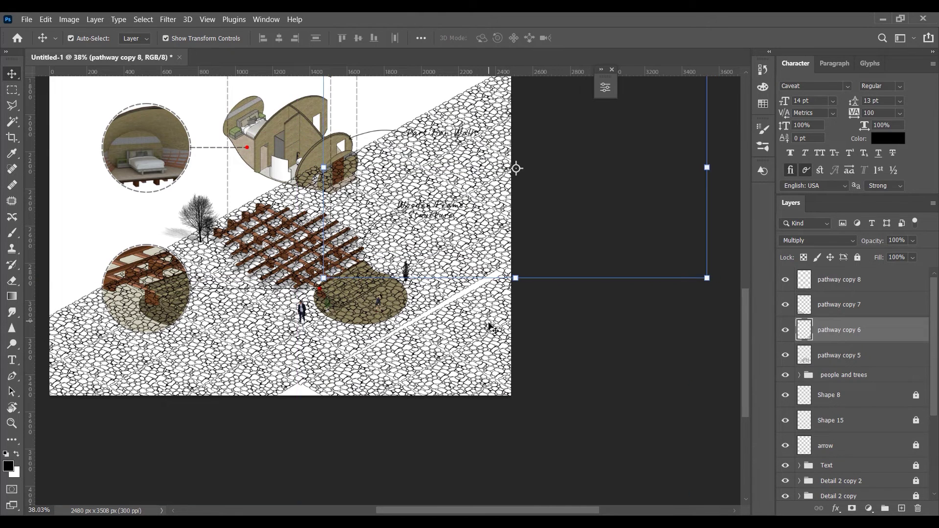
{"action": "key", "text": "ctrl+t"}
{"action": "left_click_drag", "start_coordinate": [695, 272], "coordinate": [691, 265]}
{"action": "left_click_drag", "start_coordinate": [457, 357], "coordinate": [450, 354]}
Merge all the pathway copies into a single pathway layer.
{"action": "left_click", "coordinate": [856, 352], "text": "ctrl"}
{"action": "left_click", "coordinate": [852, 289], "text": "shift"}
{"action": "right_click", "coordinate": [861, 287]}
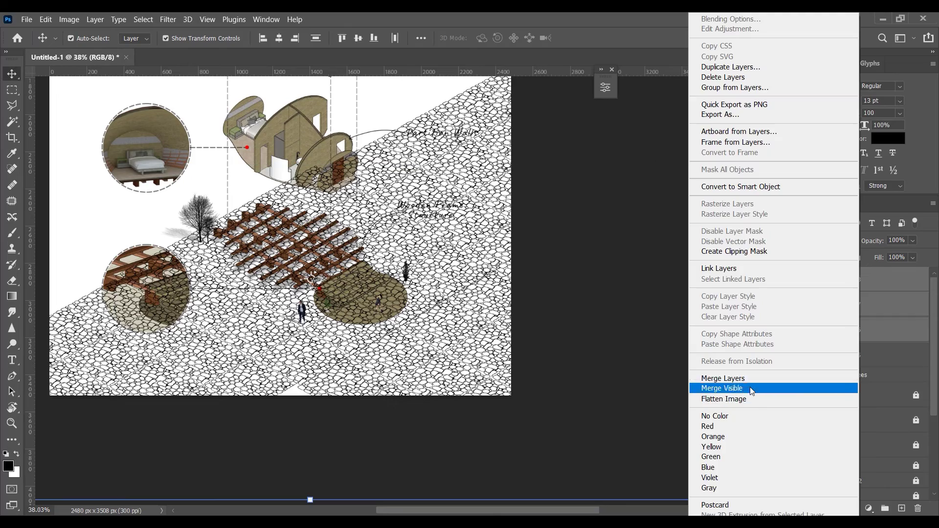
{"action": "left_click", "coordinate": [724, 378]}
{"action": "scroll", "coordinate": [497, 296], "scroll_direction": "down", "scroll_amount": 2}
{"action": "scroll", "coordinate": [496, 299], "scroll_direction": "up", "scroll_amount": 2}
{"action": "left_click", "coordinate": [851, 304], "text": "shift"}
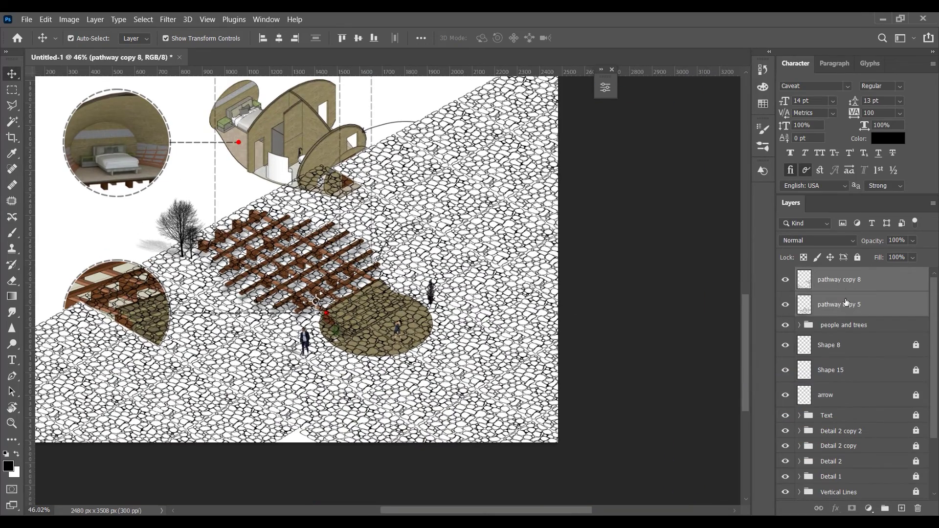
{"action": "right_click", "coordinate": [845, 304]}
{"action": "left_click", "coordinate": [709, 378]}
Set the merged pathway layer's blending mode to Multiply and add a layer mask to it.
{"action": "left_click", "coordinate": [817, 241]}
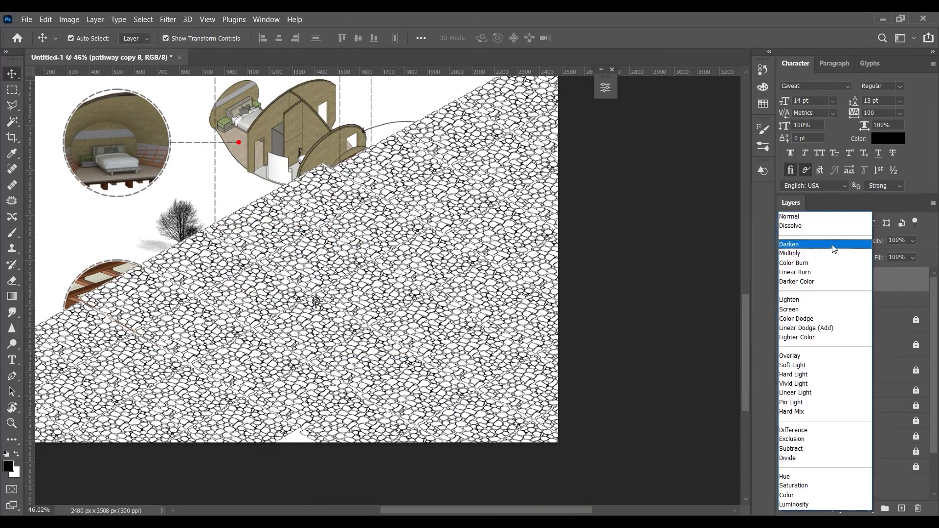
{"action": "left_click", "coordinate": [792, 246]}
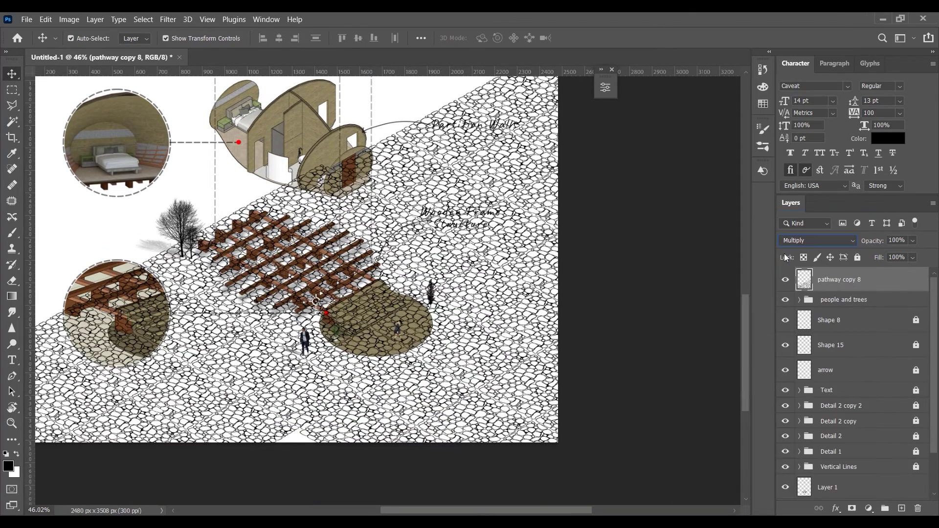
{"action": "left_click", "coordinate": [851, 509]}
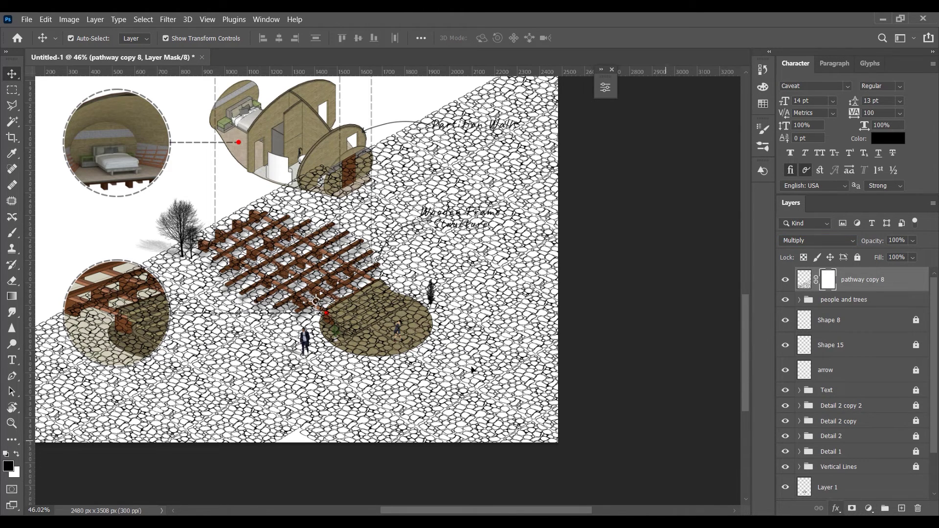
Mask out the stones along the pathway's upper edge and over the partition walls with a soft 516 px black brush, repositioning the pattern.
{"action": "key", "text": "b"}
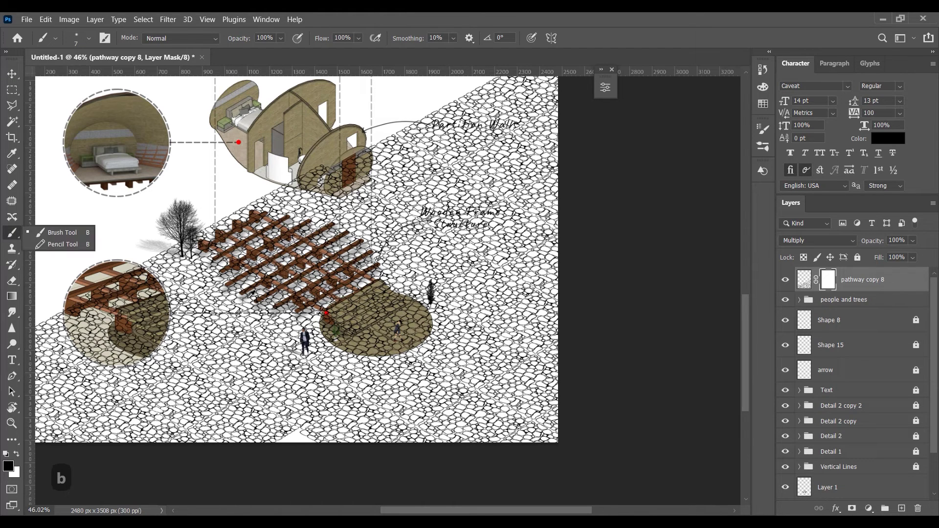
{"action": "left_click_drag", "start_coordinate": [248, 295], "coordinate": [339, 297]}
{"action": "left_click_drag", "start_coordinate": [530, 157], "coordinate": [540, 145]}
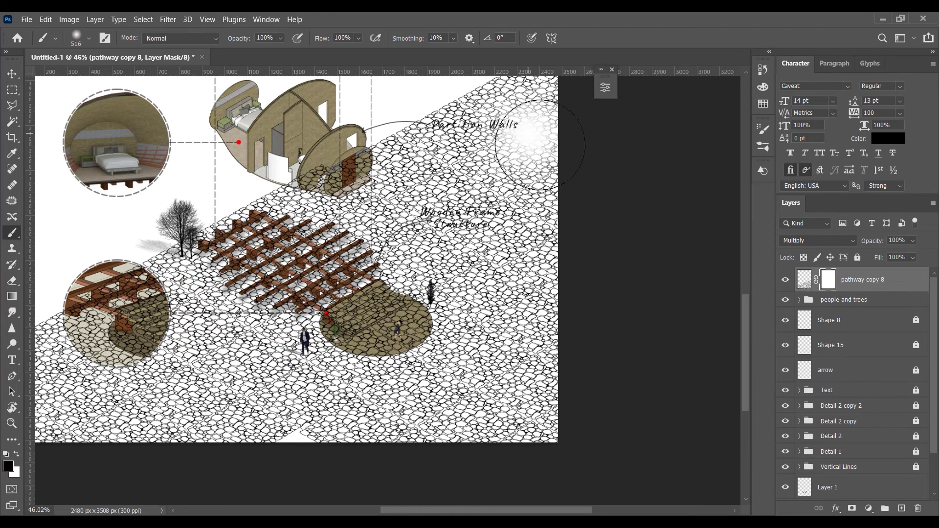
{"action": "scroll", "coordinate": [559, 297], "scroll_direction": "up", "scroll_amount": 2}
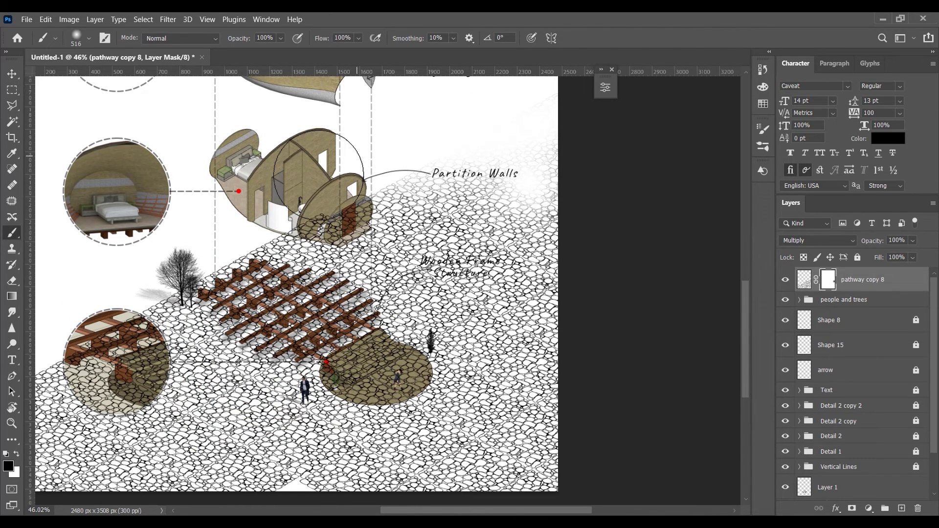
{"action": "key", "text": "v"}
{"action": "mouse_move", "coordinate": [462, 411]}
{"action": "left_mouse_down"}
{"action": "mouse_move", "coordinate": [435, 411]}
{"action": "mouse_move", "coordinate": [434, 393]}
{"action": "left_mouse_up"}
{"action": "key", "text": "b"}
{"action": "mouse_move", "coordinate": [362, 166]}
{"action": "left_mouse_down"}
{"action": "mouse_move", "coordinate": [313, 216]}
{"action": "mouse_move", "coordinate": [349, 209]}
{"action": "mouse_move", "coordinate": [194, 209]}
{"action": "mouse_move", "coordinate": [93, 264]}
{"action": "mouse_move", "coordinate": [69, 297]}
{"action": "mouse_move", "coordinate": [151, 297]}
{"action": "left_mouse_up"}
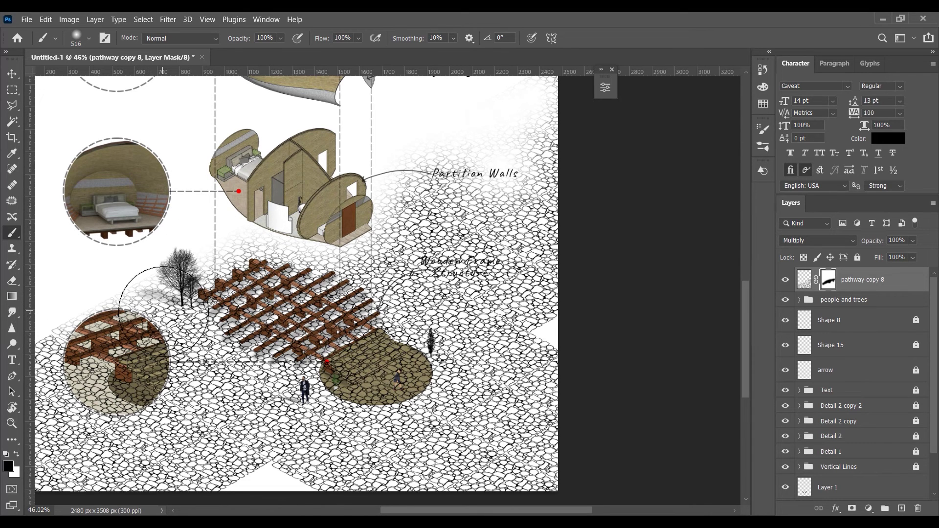
Mask the stones off the lower detail circle and around the page edges, leaving a soft oval of paving around the frame.
{"action": "scroll", "coordinate": [174, 312], "scroll_direction": "down", "scroll_amount": 2}
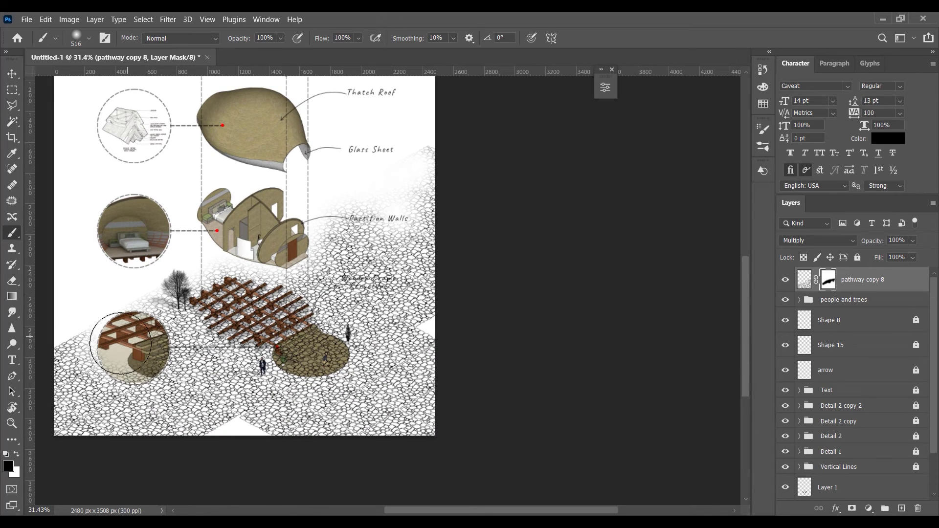
{"action": "left_click_drag", "start_coordinate": [142, 366], "coordinate": [138, 354]}
{"action": "mouse_move", "coordinate": [116, 304]}
{"action": "left_mouse_down"}
{"action": "mouse_move", "coordinate": [116, 396]}
{"action": "mouse_move", "coordinate": [132, 426]}
{"action": "mouse_move", "coordinate": [152, 408]}
{"action": "mouse_move", "coordinate": [250, 467]}
{"action": "mouse_move", "coordinate": [290, 473]}
{"action": "mouse_move", "coordinate": [416, 455]}
{"action": "mouse_move", "coordinate": [384, 453]}
{"action": "mouse_move", "coordinate": [429, 426]}
{"action": "mouse_move", "coordinate": [427, 268]}
{"action": "mouse_move", "coordinate": [410, 305]}
{"action": "left_mouse_up"}
{"action": "scroll", "coordinate": [378, 332], "scroll_direction": "up", "scroll_amount": 5}
{"action": "scroll", "coordinate": [386, 290], "scroll_direction": "down", "scroll_amount": 4}
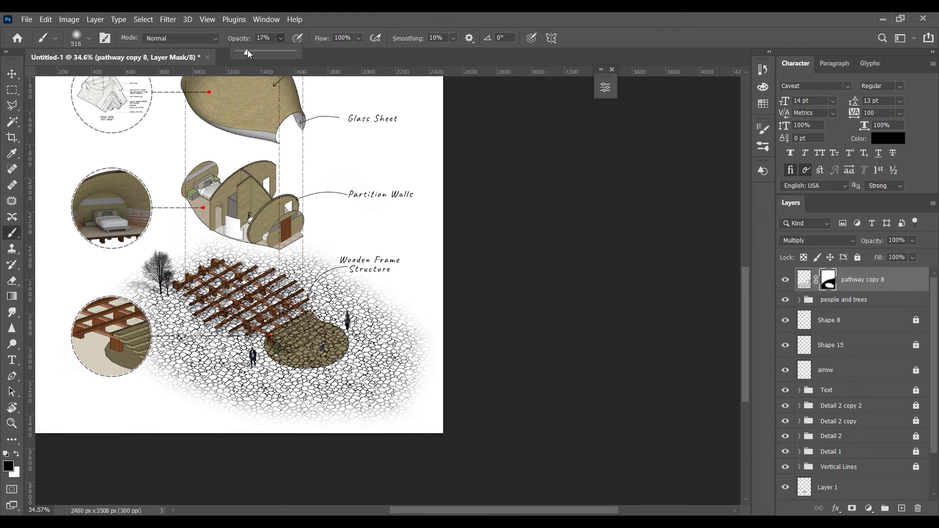
Fade the outer parts of the stone paving gradually by painting on the pathway mask at 17% brush opacity.
{"action": "mouse_move", "coordinate": [286, 258]}
{"action": "left_mouse_down"}
{"action": "mouse_move", "coordinate": [402, 353]}
{"action": "mouse_move", "coordinate": [332, 414]}
{"action": "left_mouse_up"}
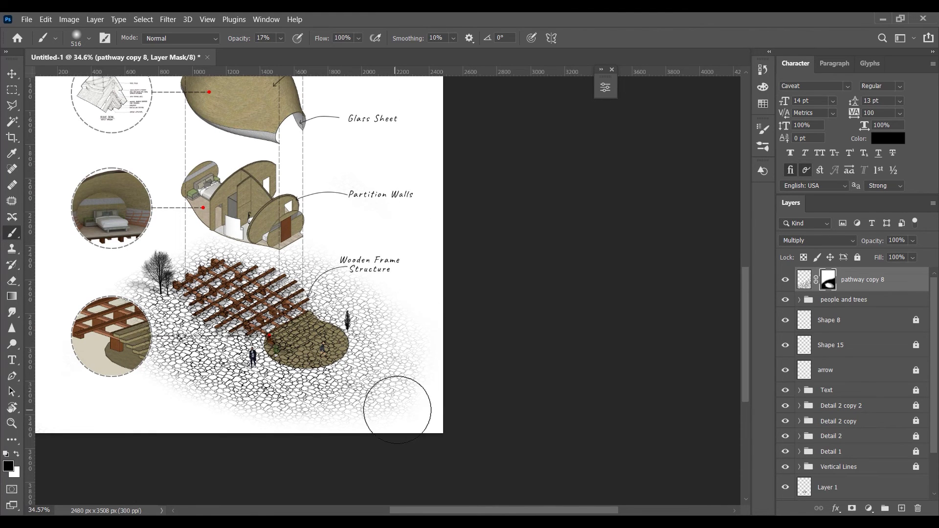
{"action": "scroll", "coordinate": [183, 390], "scroll_direction": "up", "scroll_amount": 3}
{"action": "left_click_drag", "start_coordinate": [171, 368], "coordinate": [412, 428]}
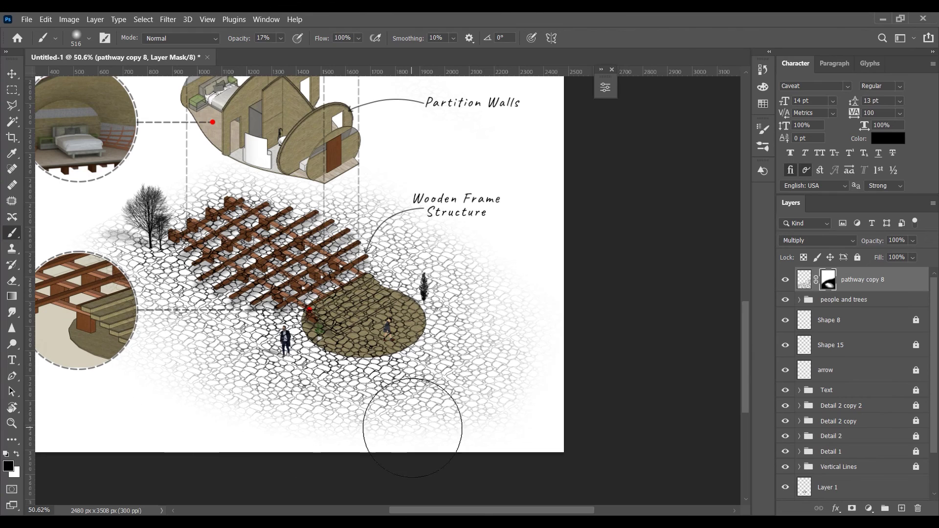
{"action": "scroll", "coordinate": [247, 386], "scroll_direction": "up", "scroll_amount": 2}
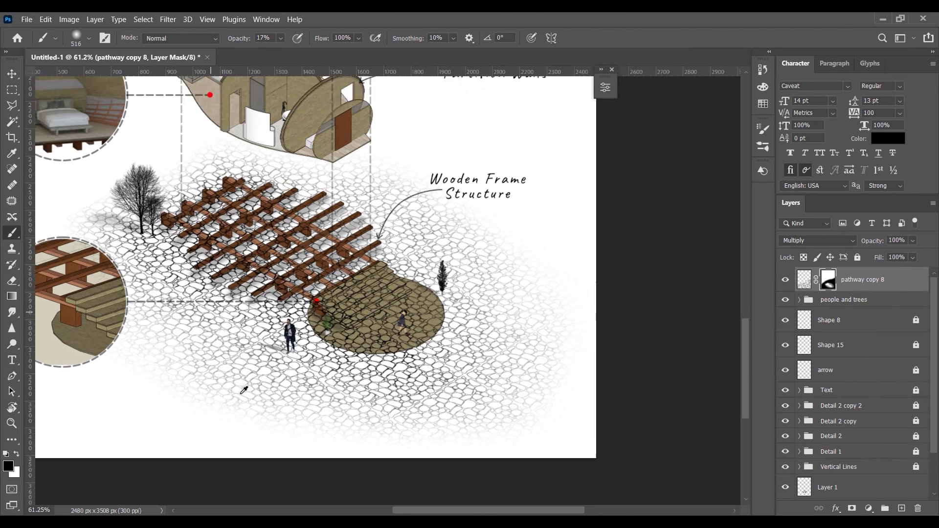
Select the building pieces on the main layer by picking the white background with the Magic Wand and inverting the selection.
{"action": "scroll", "coordinate": [841, 430], "scroll_direction": "down", "scroll_amount": 2}
{"action": "left_click", "coordinate": [831, 462]}
{"action": "scroll", "coordinate": [354, 348], "scroll_direction": "up", "scroll_amount": 4}
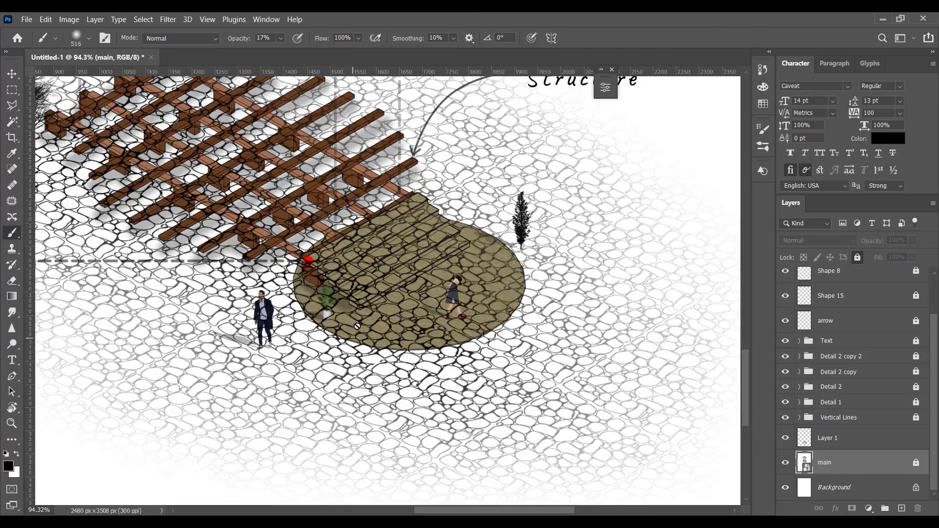
{"action": "scroll", "coordinate": [366, 300], "scroll_direction": "down", "scroll_amount": 3}
{"action": "scroll", "coordinate": [489, 313], "scroll_direction": "up", "scroll_amount": 3}
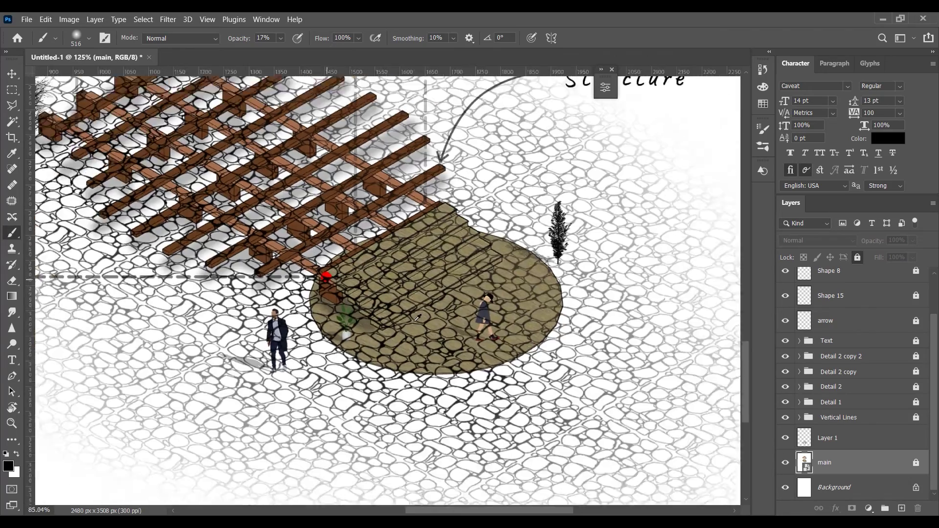
{"action": "scroll", "coordinate": [538, 303], "scroll_direction": "down", "scroll_amount": 3}
{"action": "key", "text": "w"}
{"action": "right_click", "coordinate": [584, 211]}
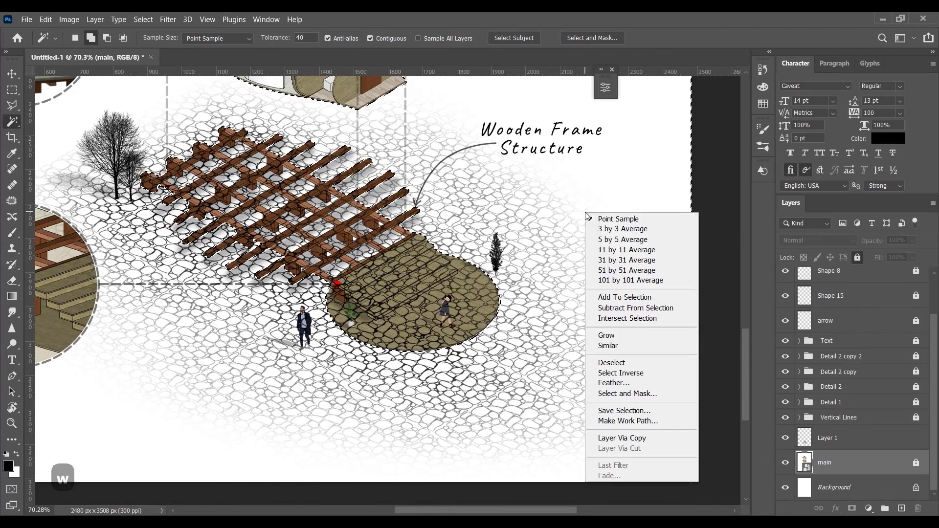
{"action": "left_click", "coordinate": [607, 374]}
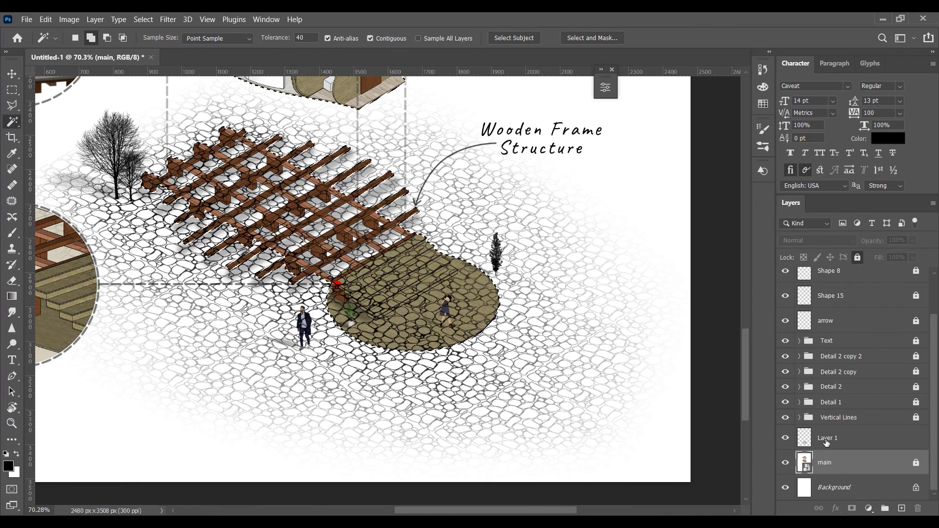
Fill the selected building shapes with black on the pathway mask to clear stones from the frame and deck, and deselect.
{"action": "scroll", "coordinate": [841, 342], "scroll_direction": "up", "scroll_amount": 2}
{"action": "left_click", "coordinate": [830, 281]}
{"action": "left_click", "coordinate": [828, 279]}
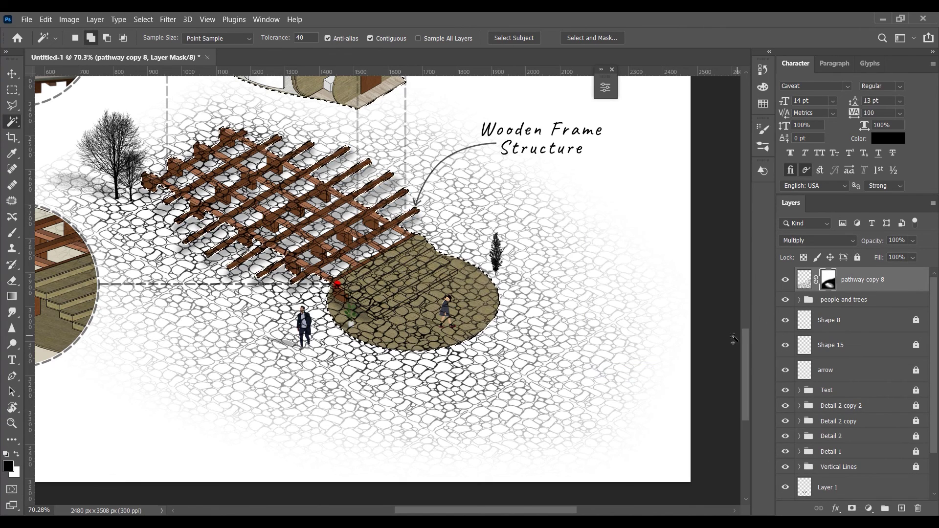
{"action": "key", "text": "shift+BackSpace"}
{"action": "left_click", "coordinate": [545, 130]}
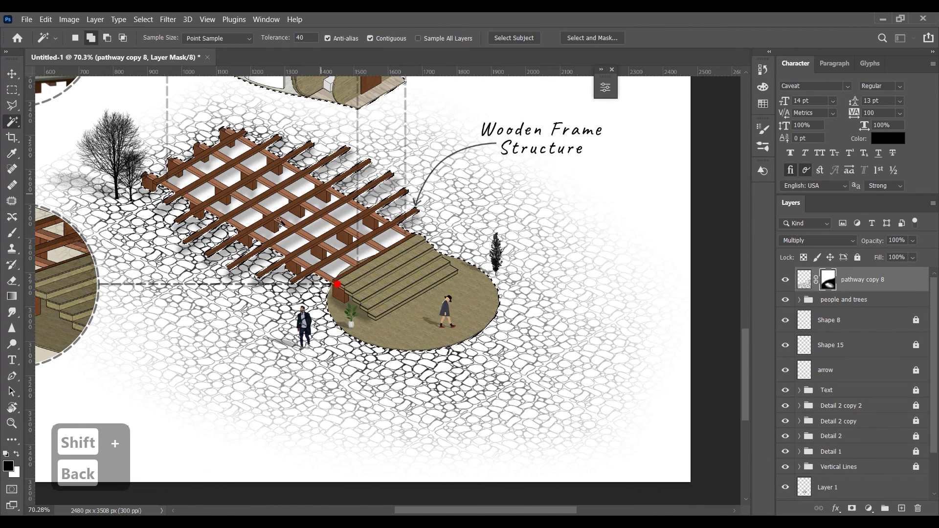
{"action": "key", "text": "ctrl+d"}
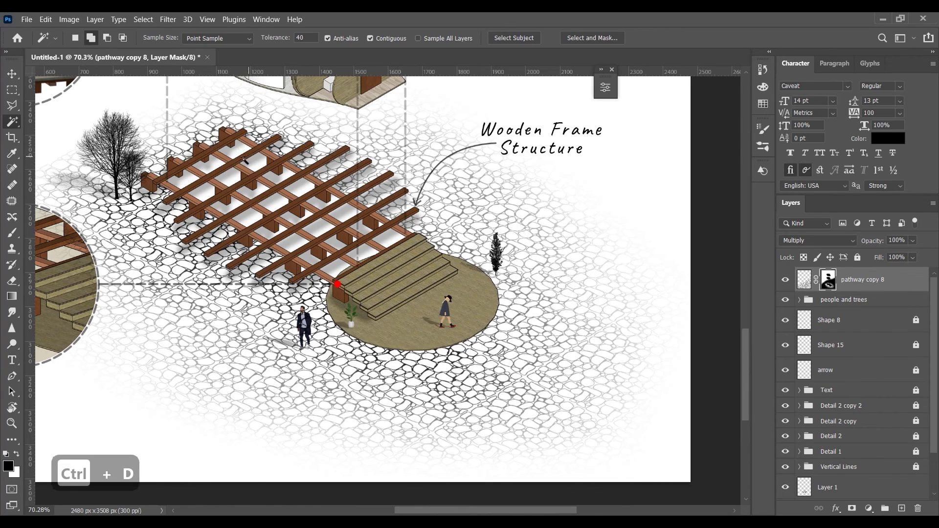
Select the white gaps between the wooden frame's beams on the main layer with the Magic Wand.
{"action": "scroll", "coordinate": [179, 166], "scroll_direction": "up", "scroll_amount": 3}
{"action": "scroll", "coordinate": [827, 472], "scroll_direction": "down", "scroll_amount": 2}
{"action": "left_click", "coordinate": [827, 472]}
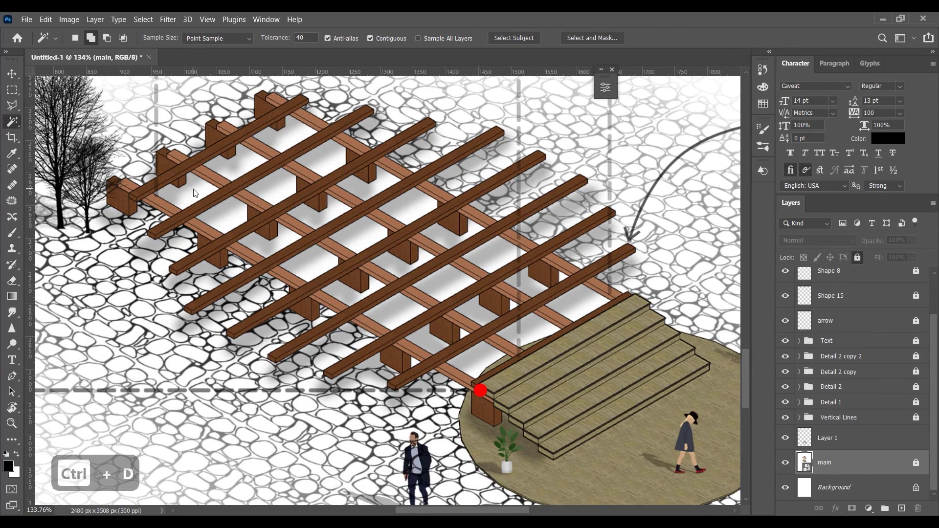
{"action": "left_click", "coordinate": [336, 166]}
{"action": "left_click", "coordinate": [286, 232]}
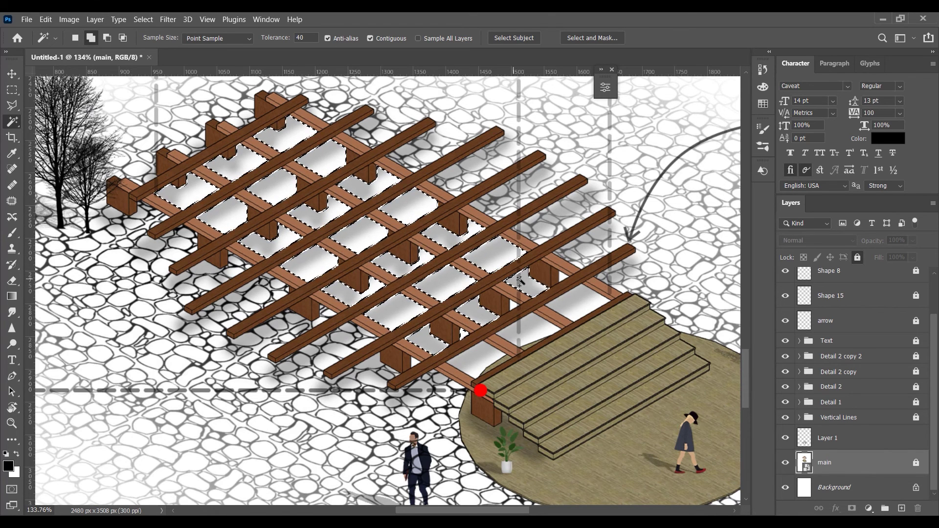
{"action": "left_click", "coordinate": [545, 329]}
{"action": "scroll", "coordinate": [853, 367], "scroll_direction": "up", "scroll_amount": 2}
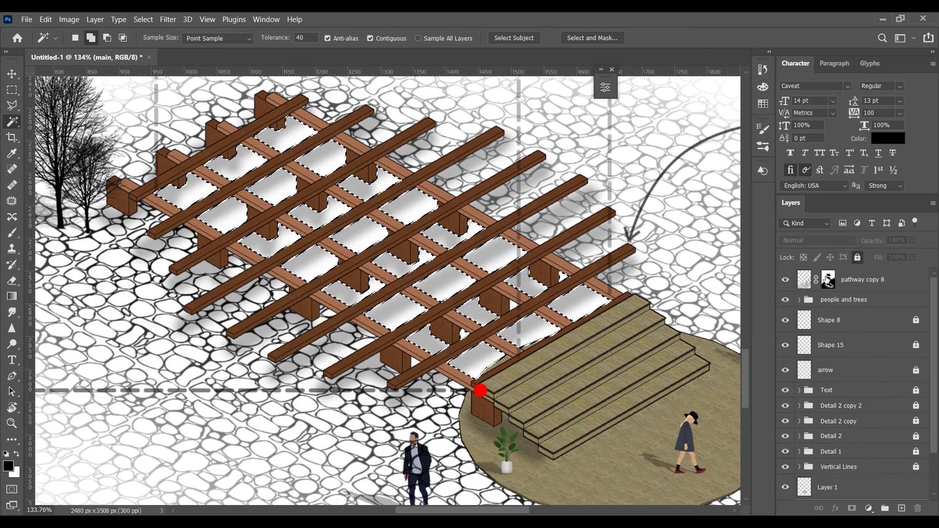
Fill the selected beam gaps with white on the pathway mask to restore the stones between the beams, and deselect.
{"action": "left_click", "coordinate": [828, 279]}
{"action": "key", "text": "shift+BackSpace"}
{"action": "left_click", "coordinate": [443, 131]}
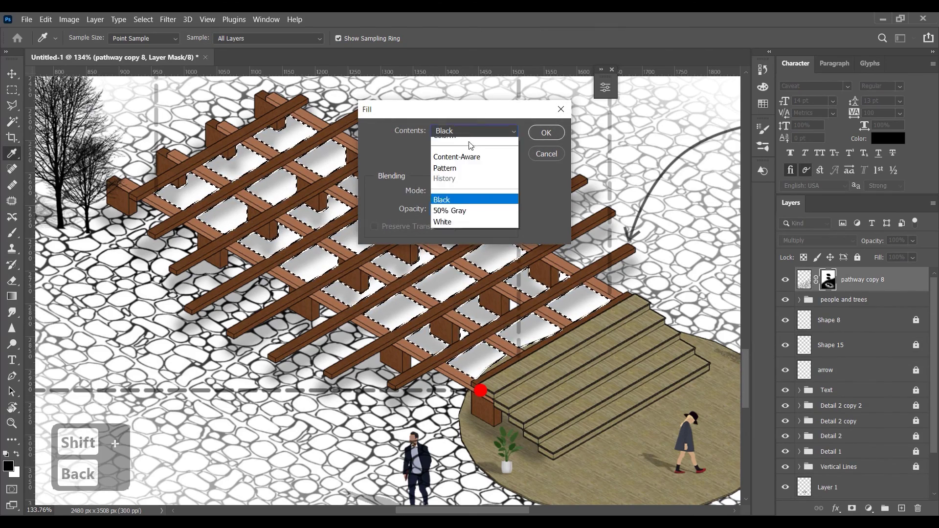
{"action": "left_click", "coordinate": [445, 247]}
{"action": "key", "text": "Return"}
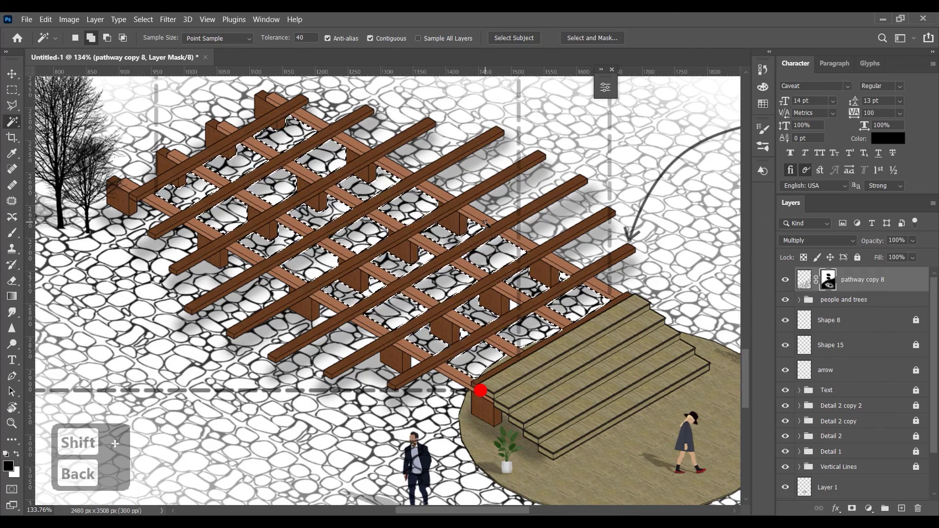
{"action": "key", "text": "ctrl+d"}
{"action": "scroll", "coordinate": [399, 241], "scroll_direction": "down", "scroll_amount": 5}
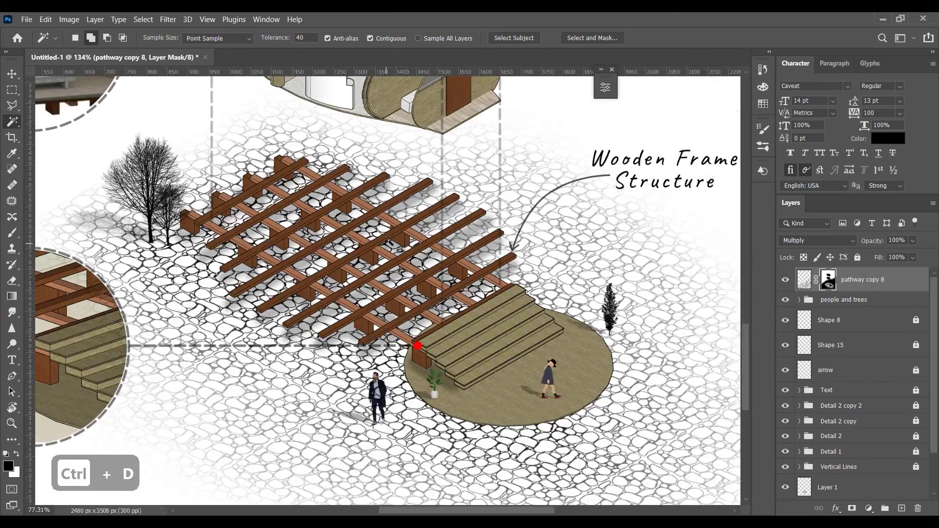
Lower the pathway layer's opacity to 42%.
{"action": "key", "text": "b"}
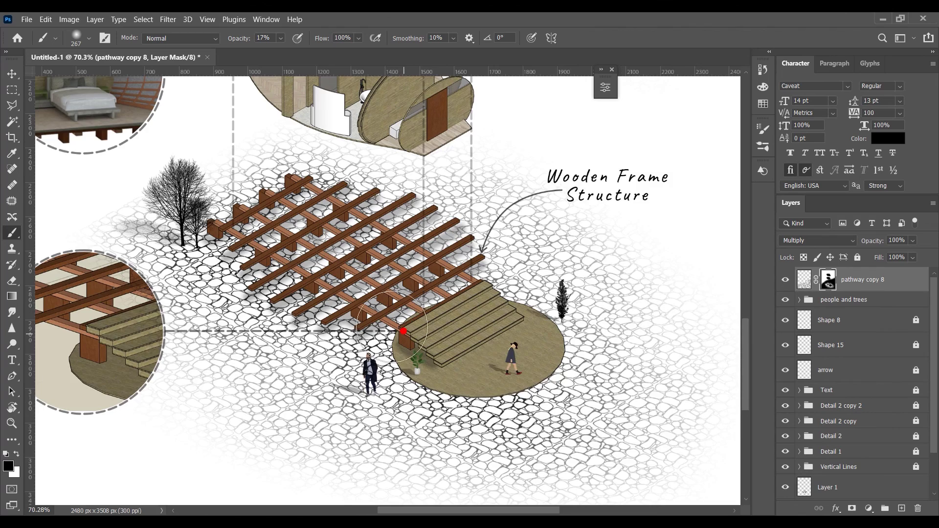
{"action": "scroll", "coordinate": [392, 327], "scroll_direction": "down", "scroll_amount": 4}
{"action": "left_click_drag", "start_coordinate": [913, 244], "coordinate": [896, 256]}
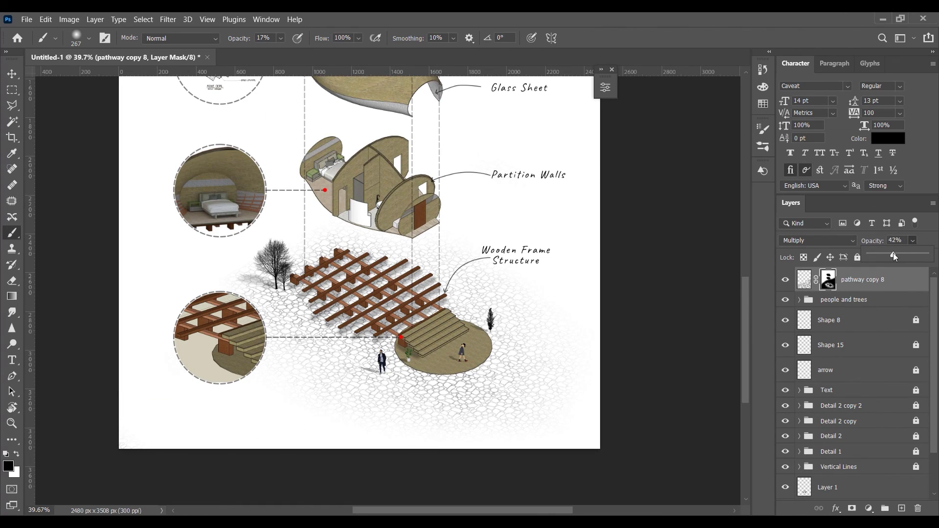
{"action": "scroll", "coordinate": [373, 315], "scroll_direction": "up", "scroll_amount": 2}
{"action": "scroll", "coordinate": [475, 435], "scroll_direction": "down", "scroll_amount": 7}
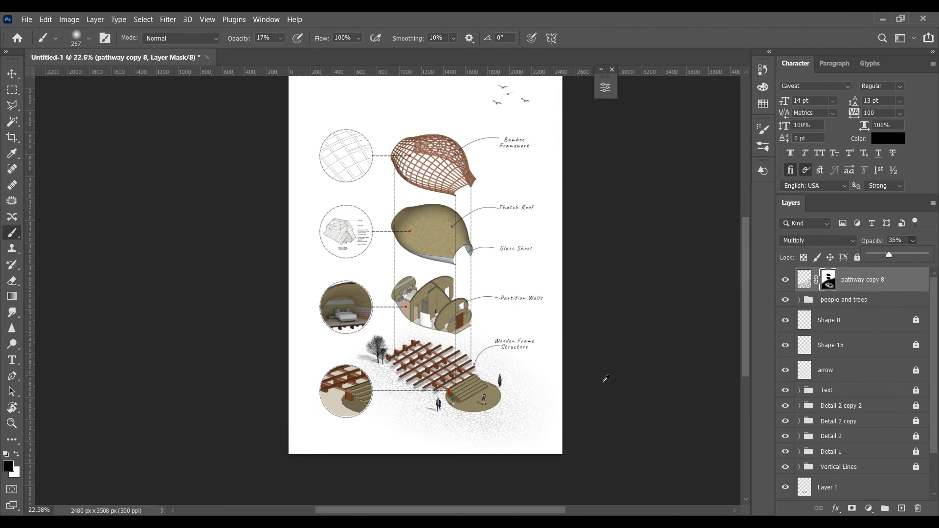
{"action": "scroll", "coordinate": [391, 274], "scroll_direction": "up", "scroll_amount": 2}
{"action": "left_click_drag", "start_coordinate": [889, 255], "coordinate": [893, 254]}
{"action": "scroll", "coordinate": [444, 348], "scroll_direction": "down", "scroll_amount": 2}
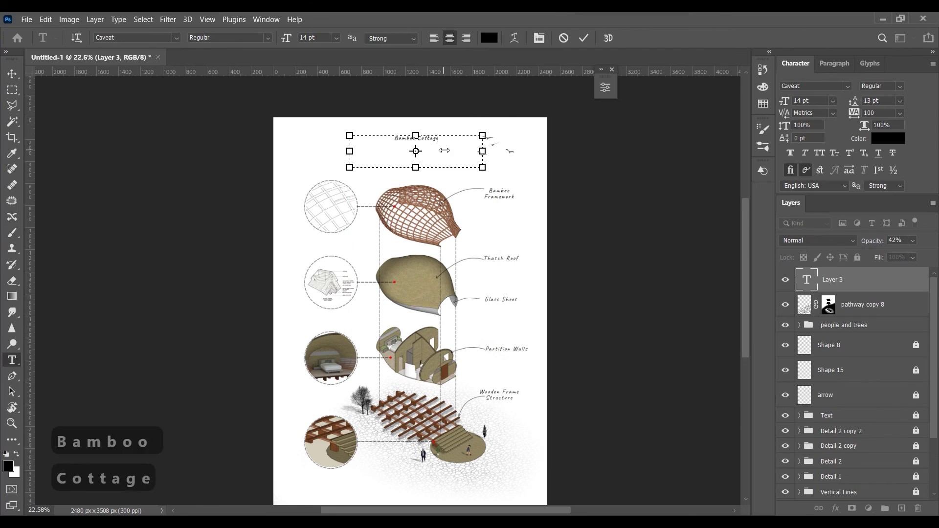
Add the title "Bamboo Cottage" at the page top in the Sweet Home Oklahoma font at 48 pt.
{"action": "left_click", "coordinate": [208, 38]}
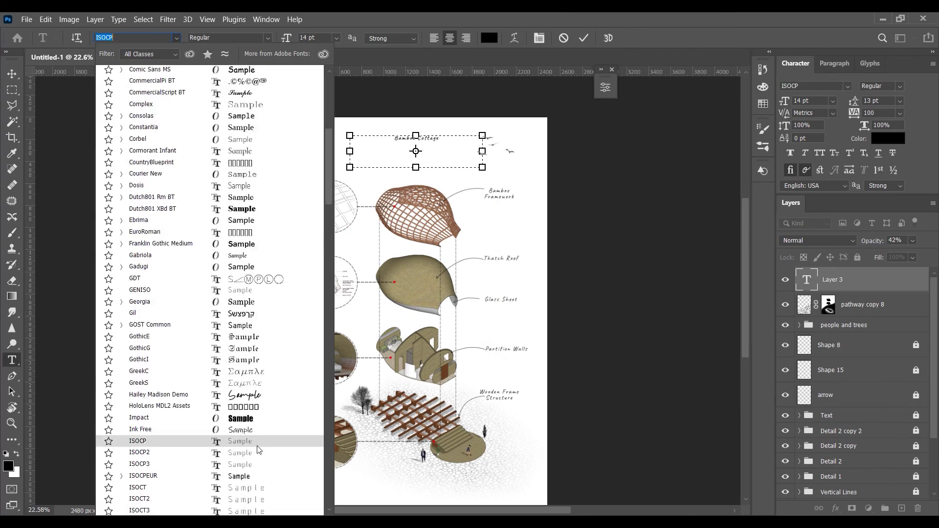
{"action": "scroll", "coordinate": [211, 293], "scroll_direction": "down", "scroll_amount": 5}
{"action": "left_click_drag", "start_coordinate": [422, 152], "coordinate": [433, 154]}
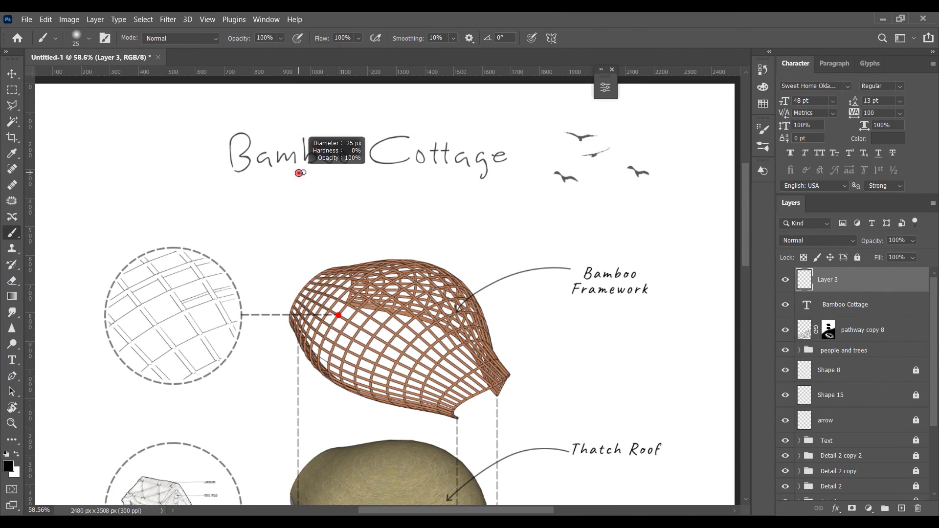
Scale a grid pattern to 383.26% beneath the main layer and mask the main layer using a Magic Wand selection.
{"action": "left_click", "coordinate": [76, 38]}
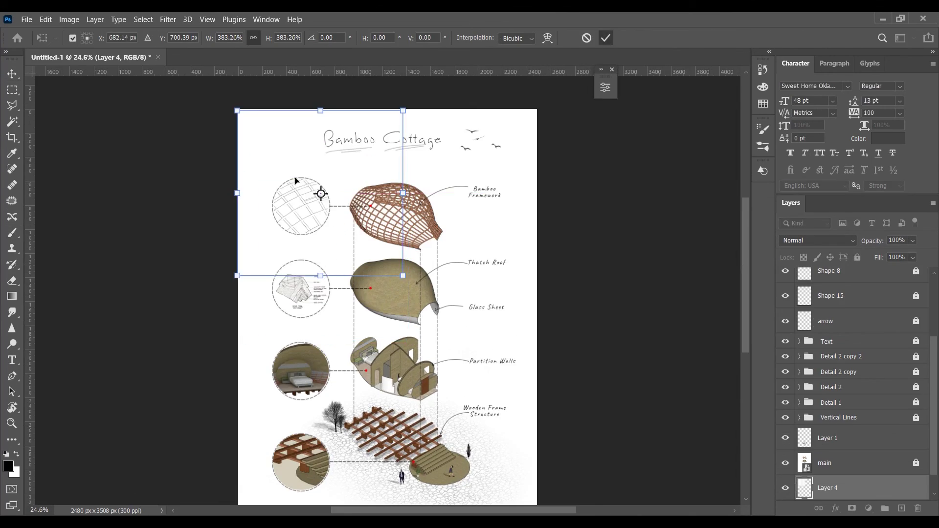
{"action": "right_click", "coordinate": [519, 281]}
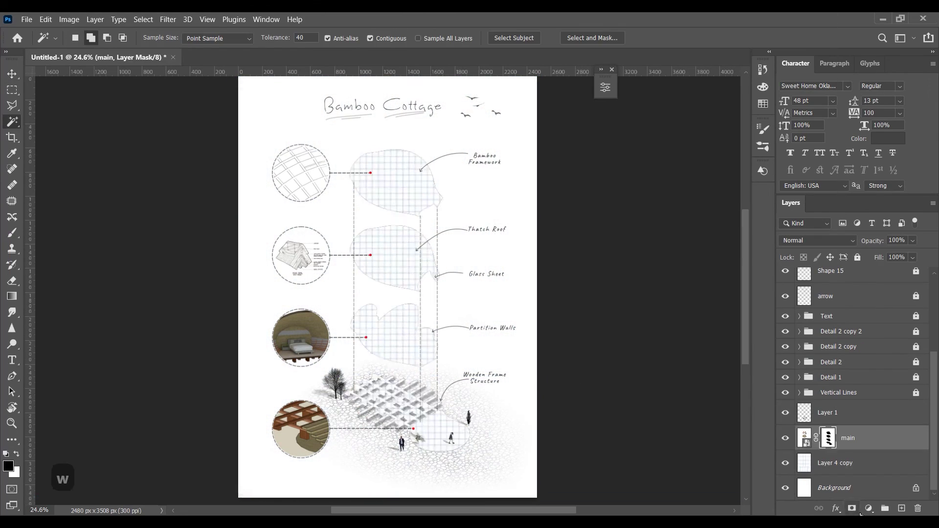